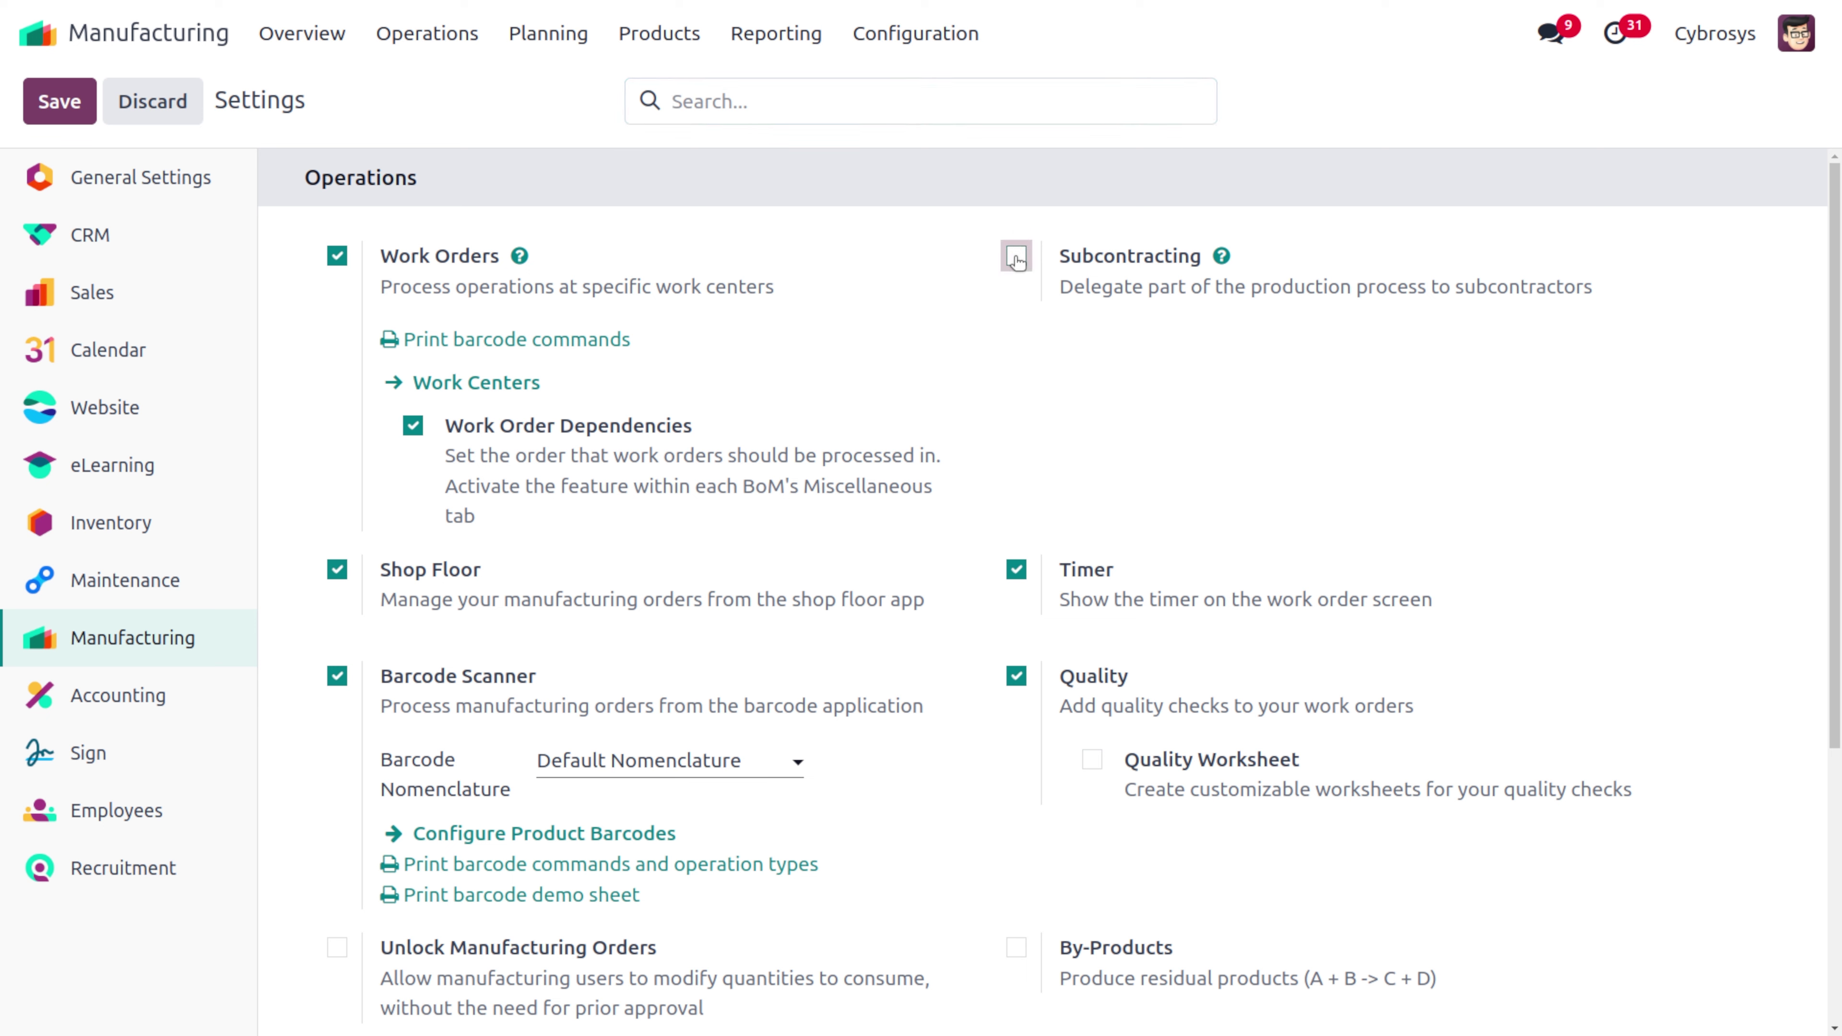
Save the manufacturing settings with Subcontracting enabled, and open the Drawer bill of materials with reference SEC-ASSEM
left_click(66, 107)
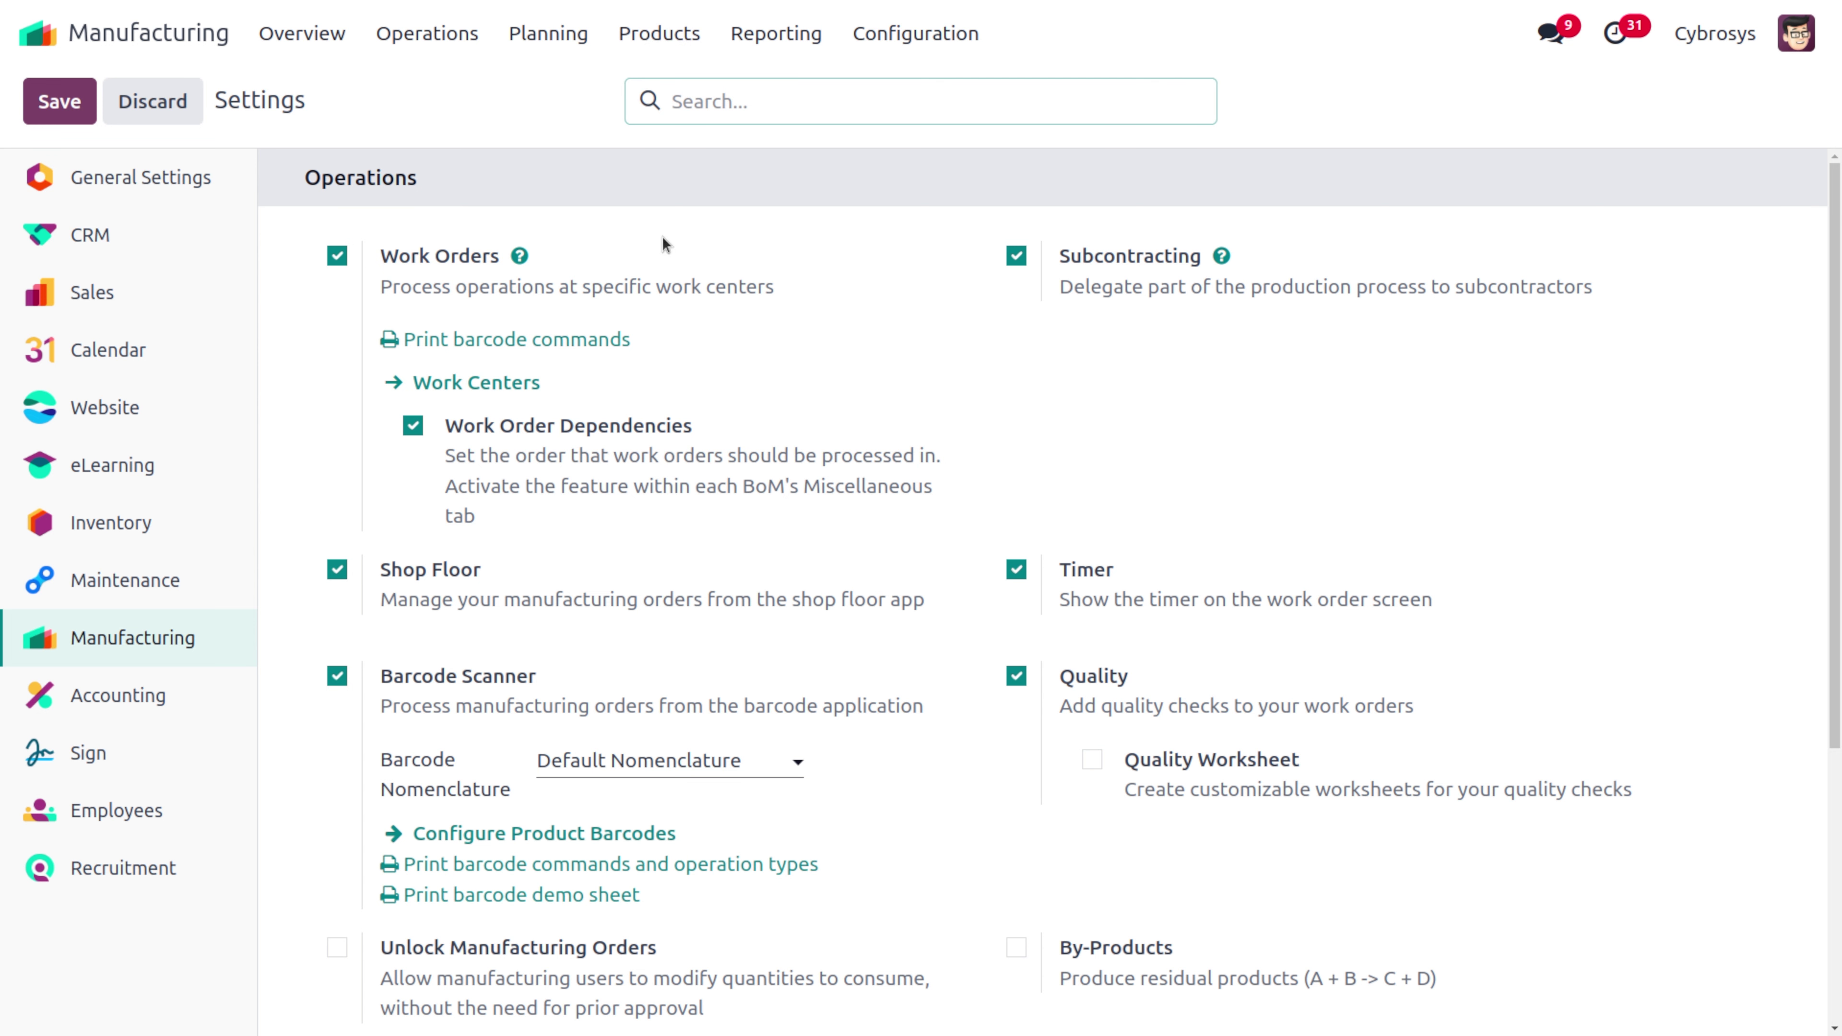
left_click(661, 42)
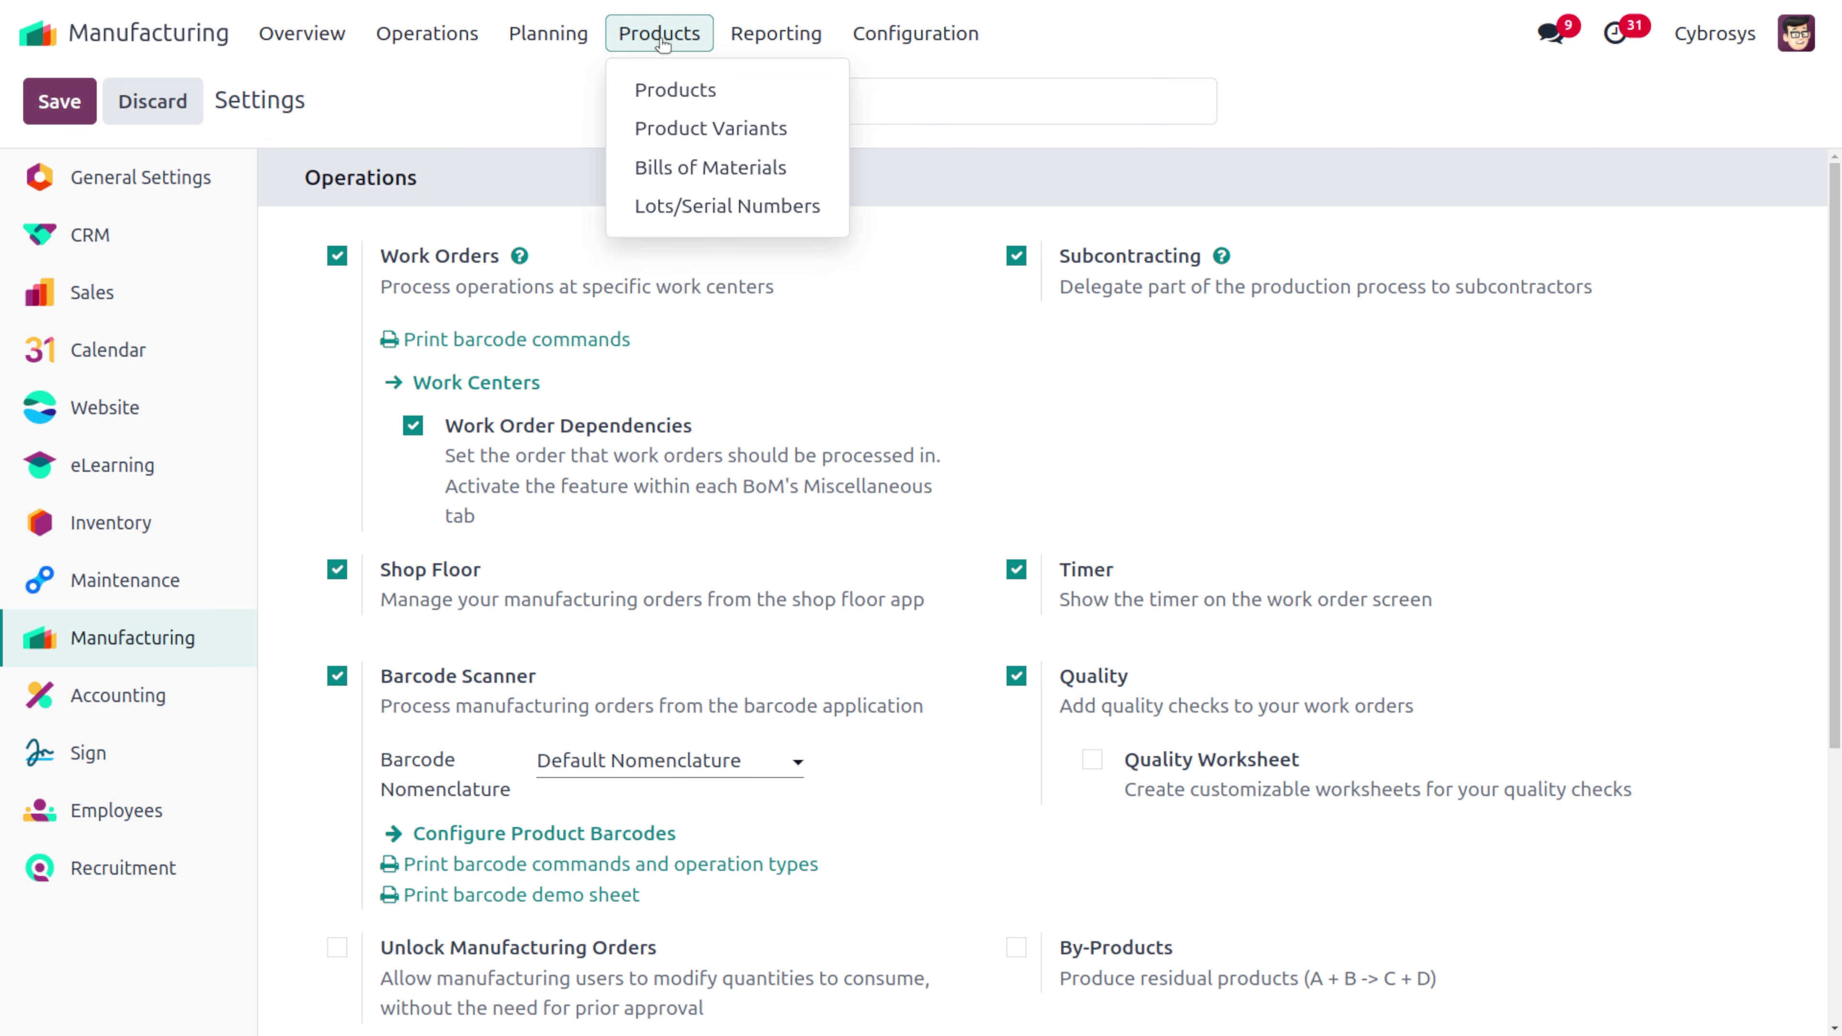
left_click(698, 168)
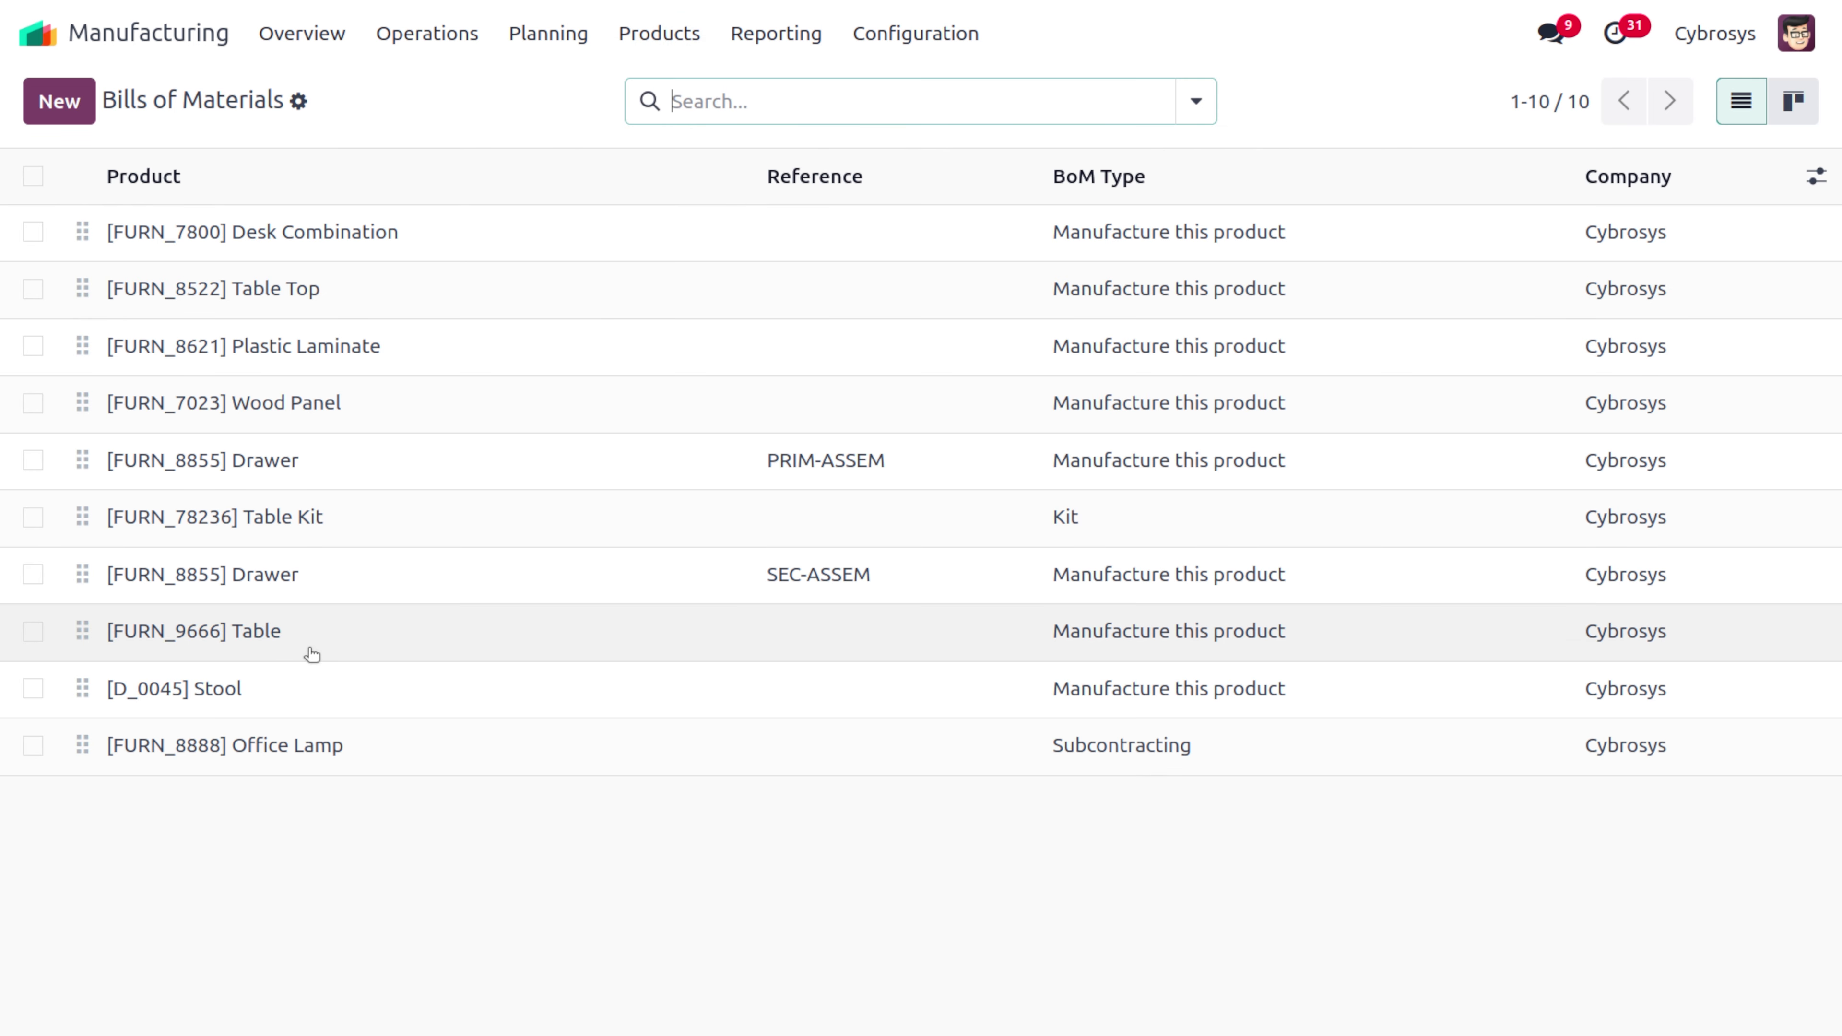
left_click(312, 574)
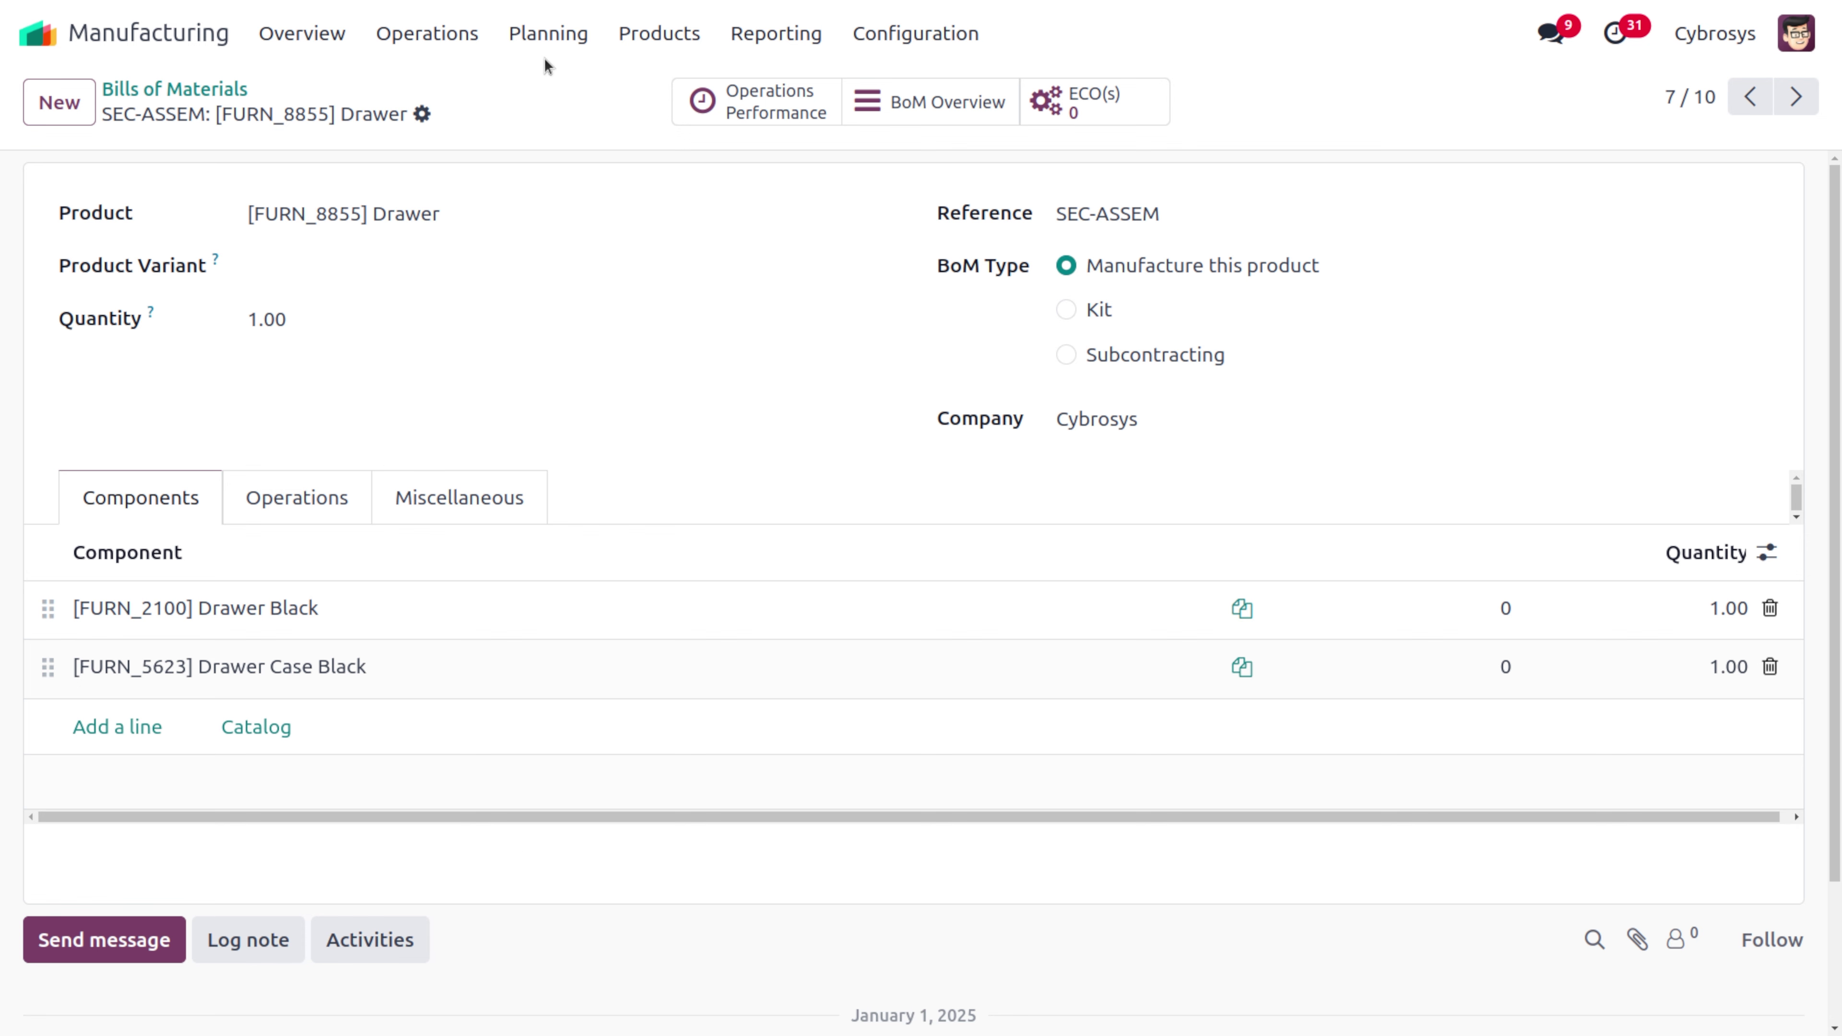
Open the Acoustic Bloc Screens product from the Manufacturing product list and view its additional related-record shortcuts
left_click(659, 33)
left_click(697, 93)
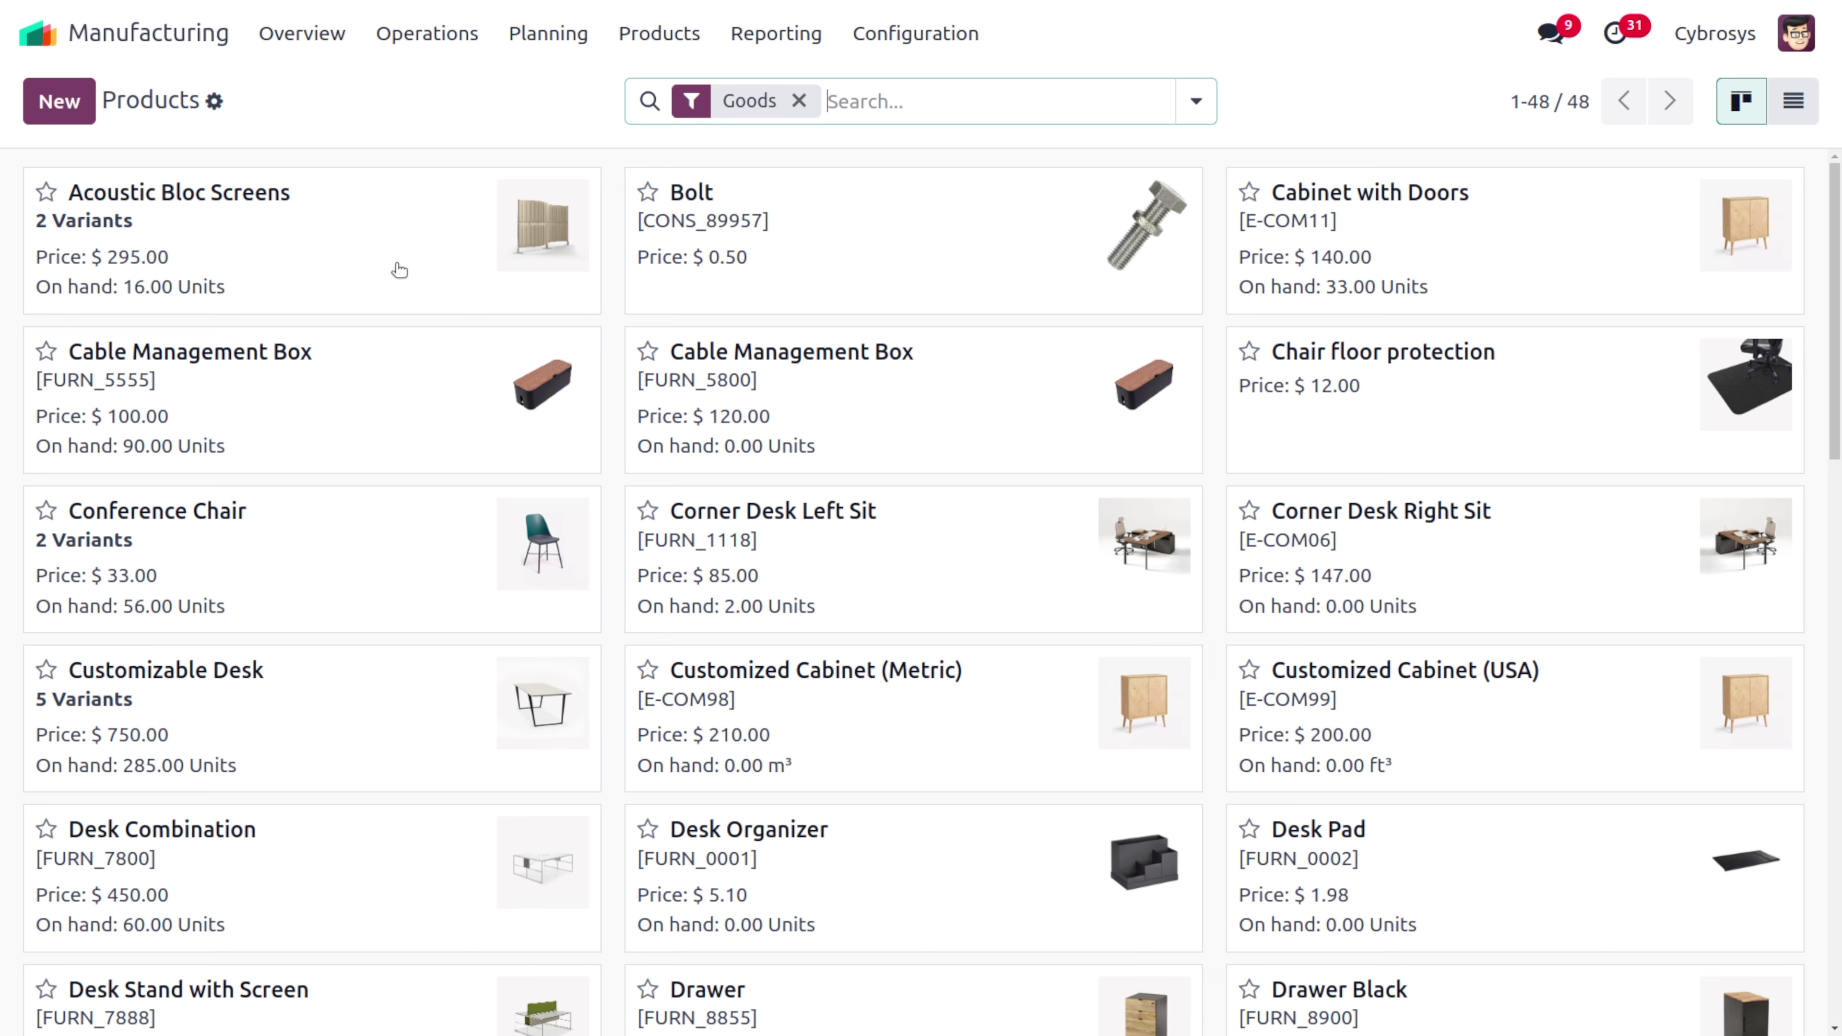
left_click(324, 267)
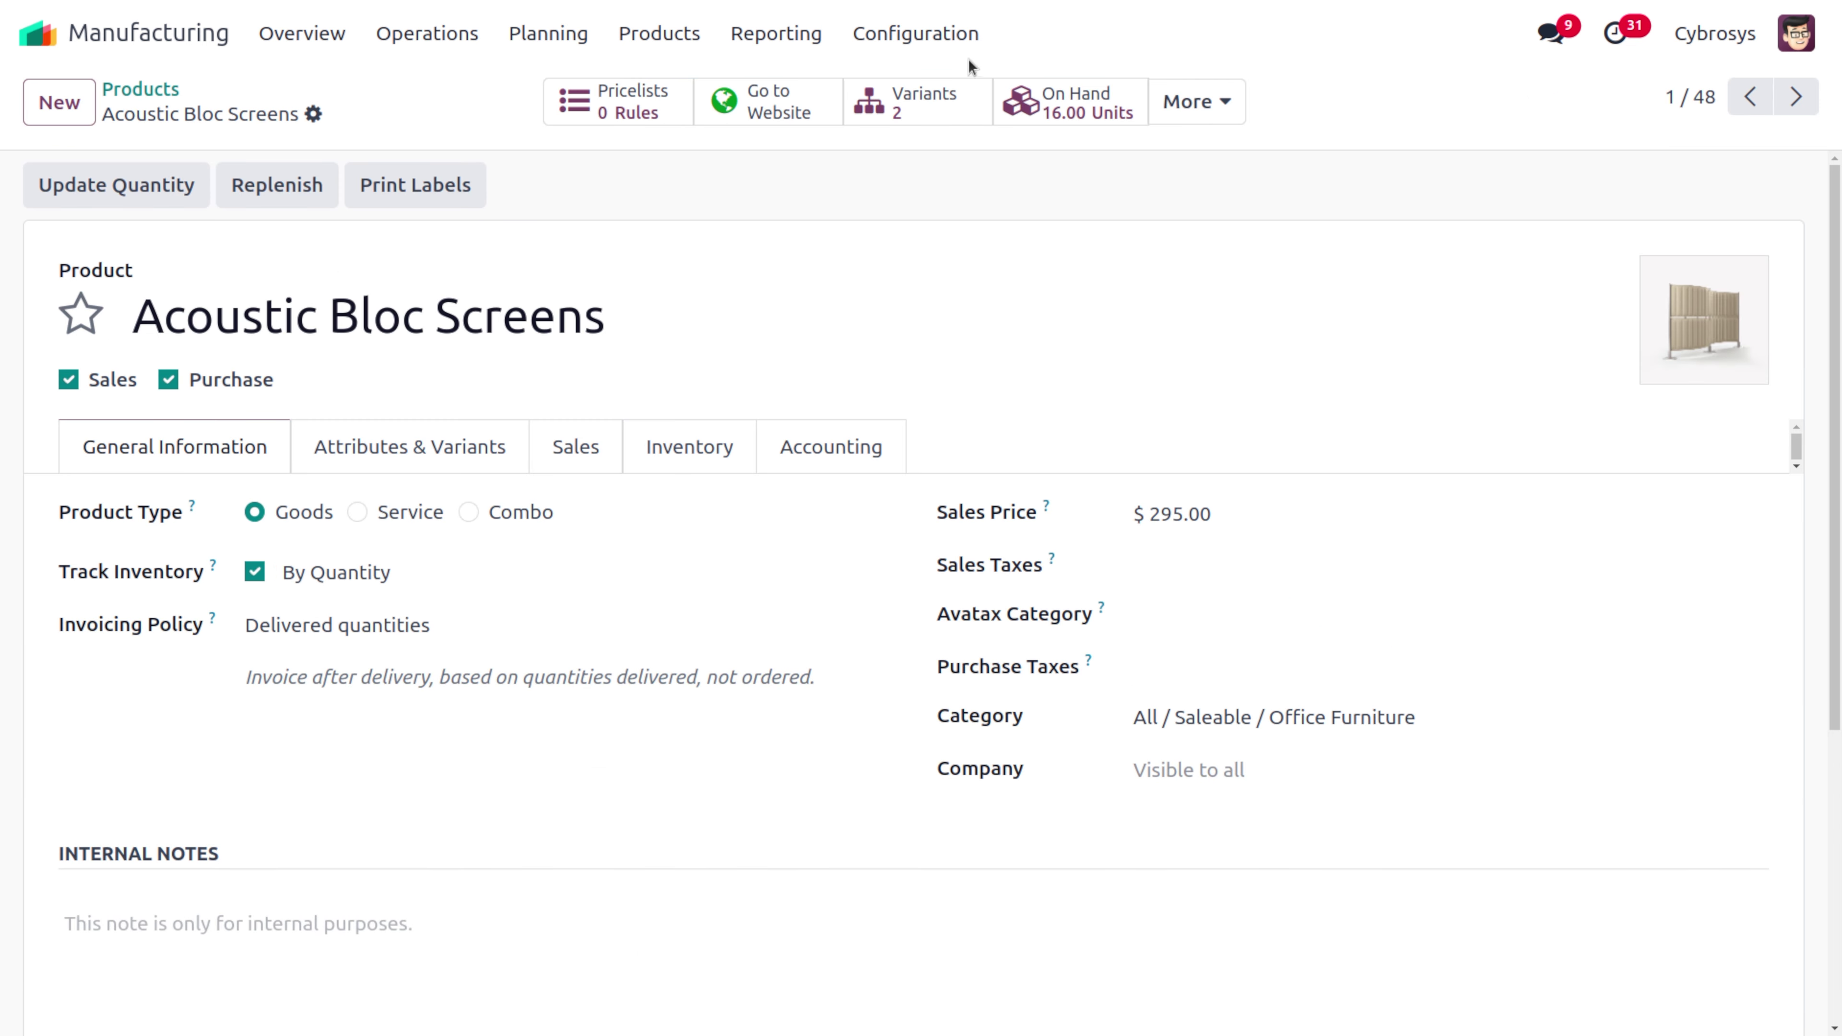
left_click(1212, 102)
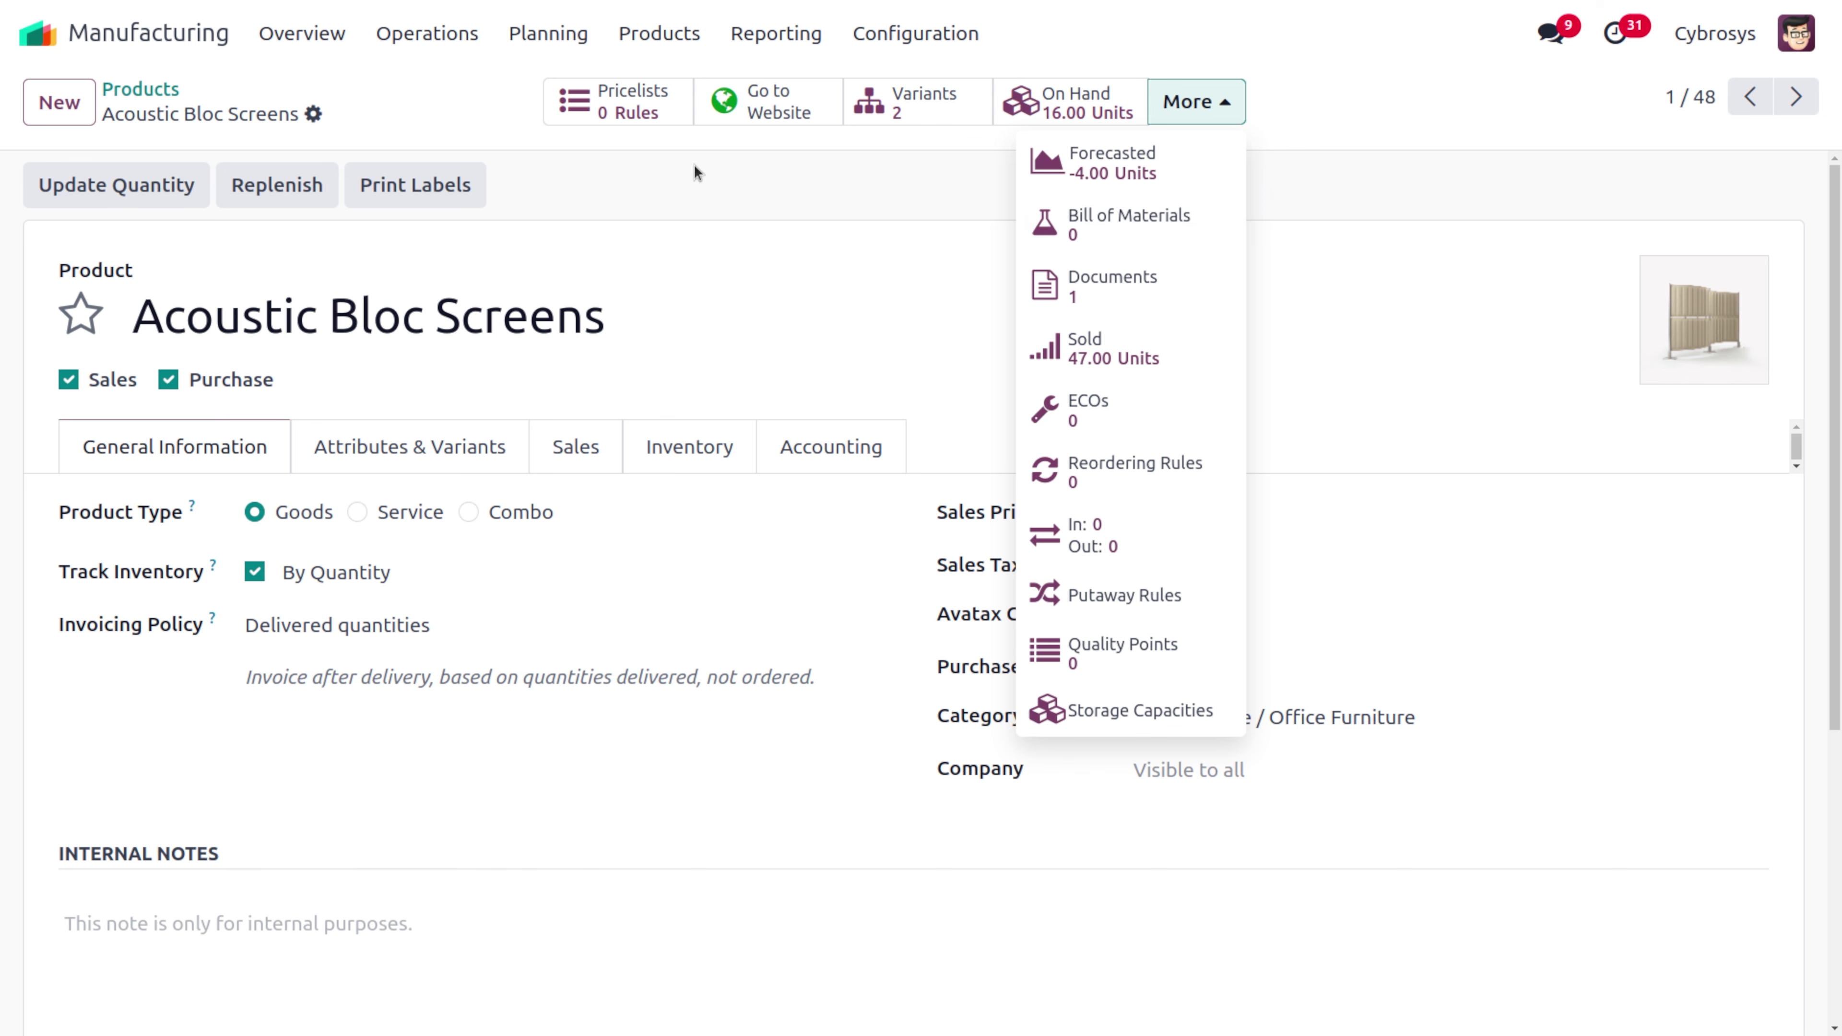
Switch to the Sales app and view the additional related-record shortcuts of the Cabinet with Doors product
left_click(35, 36)
left_click(34, 36)
type("sa")
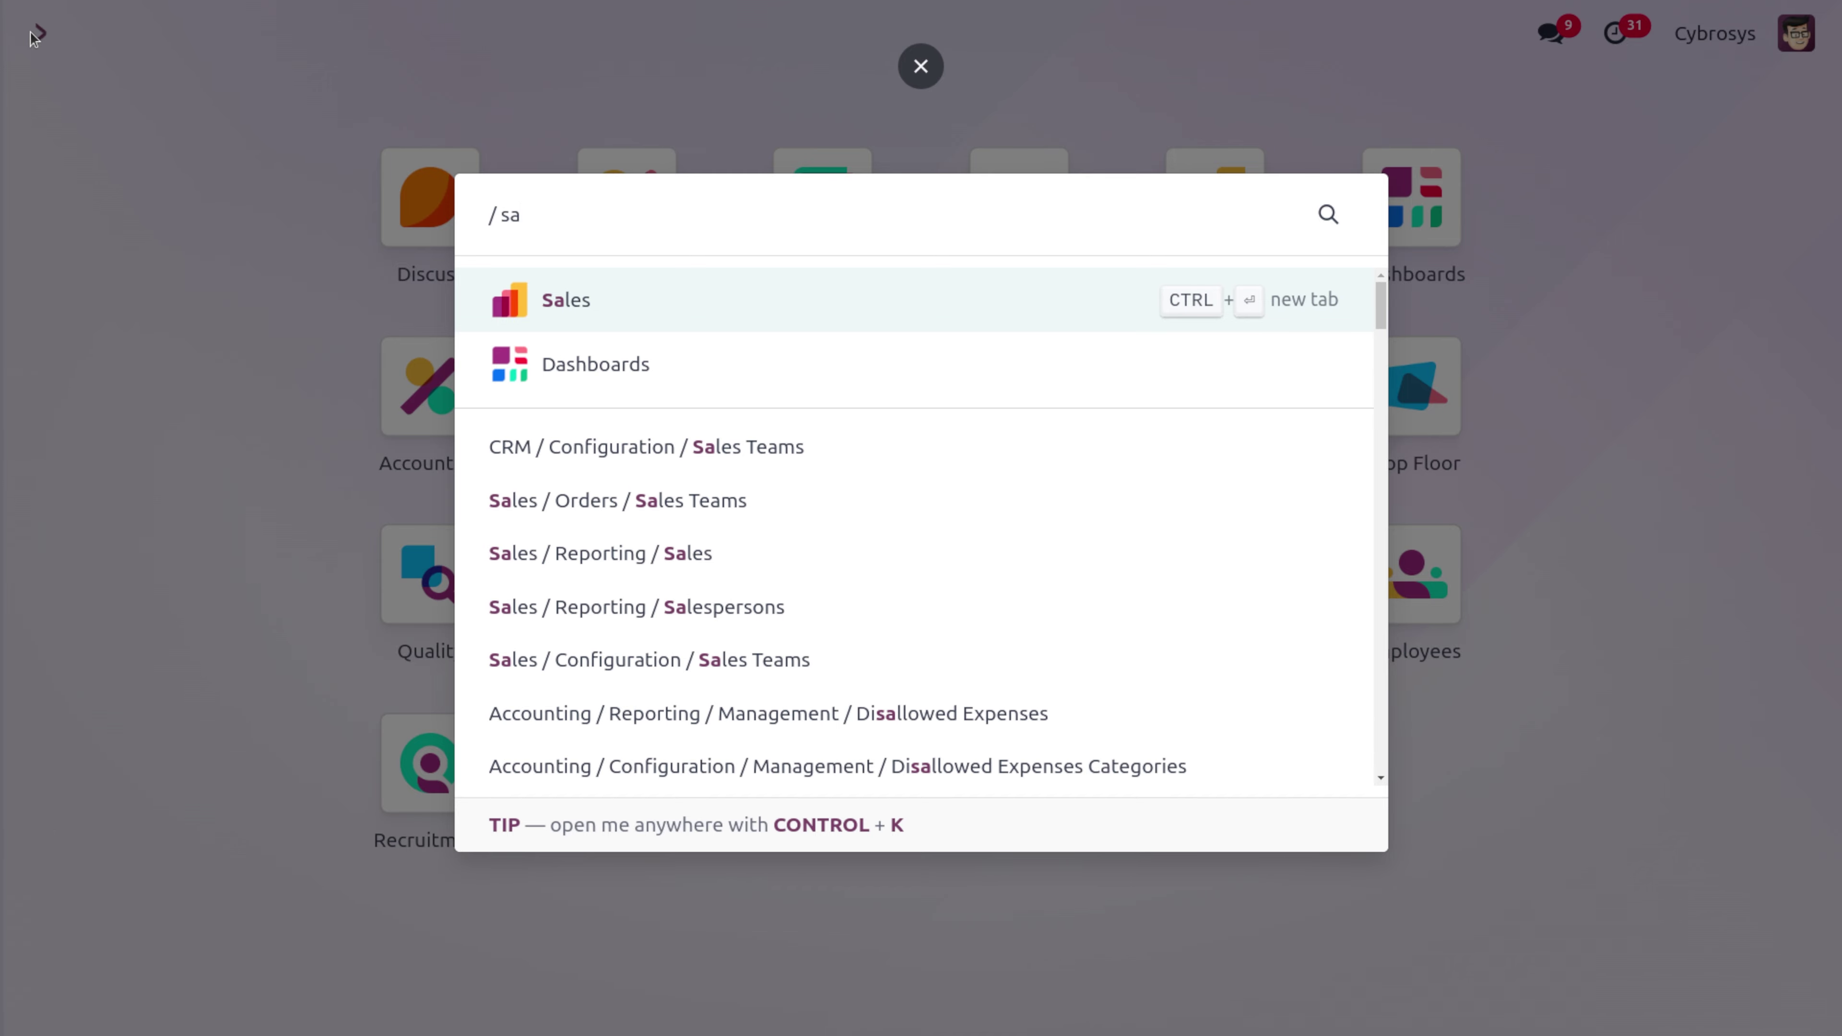
key("Return")
left_click(441, 33)
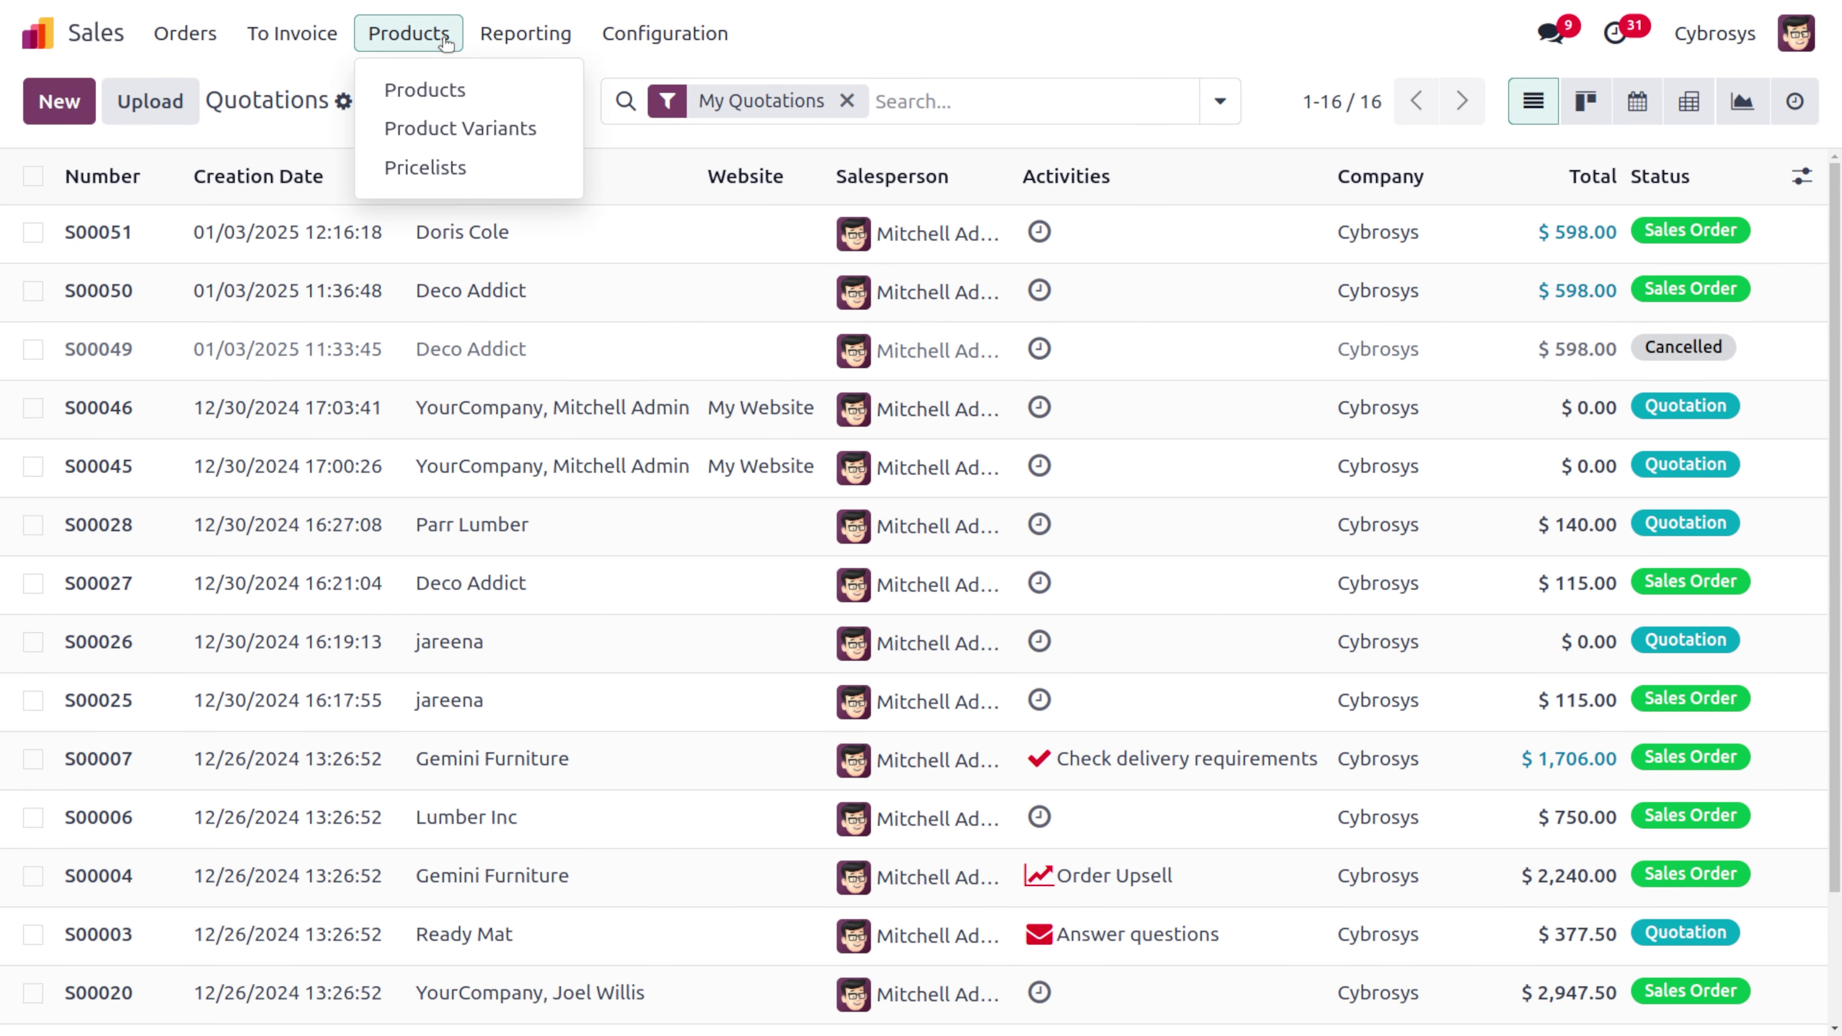
left_click(488, 84)
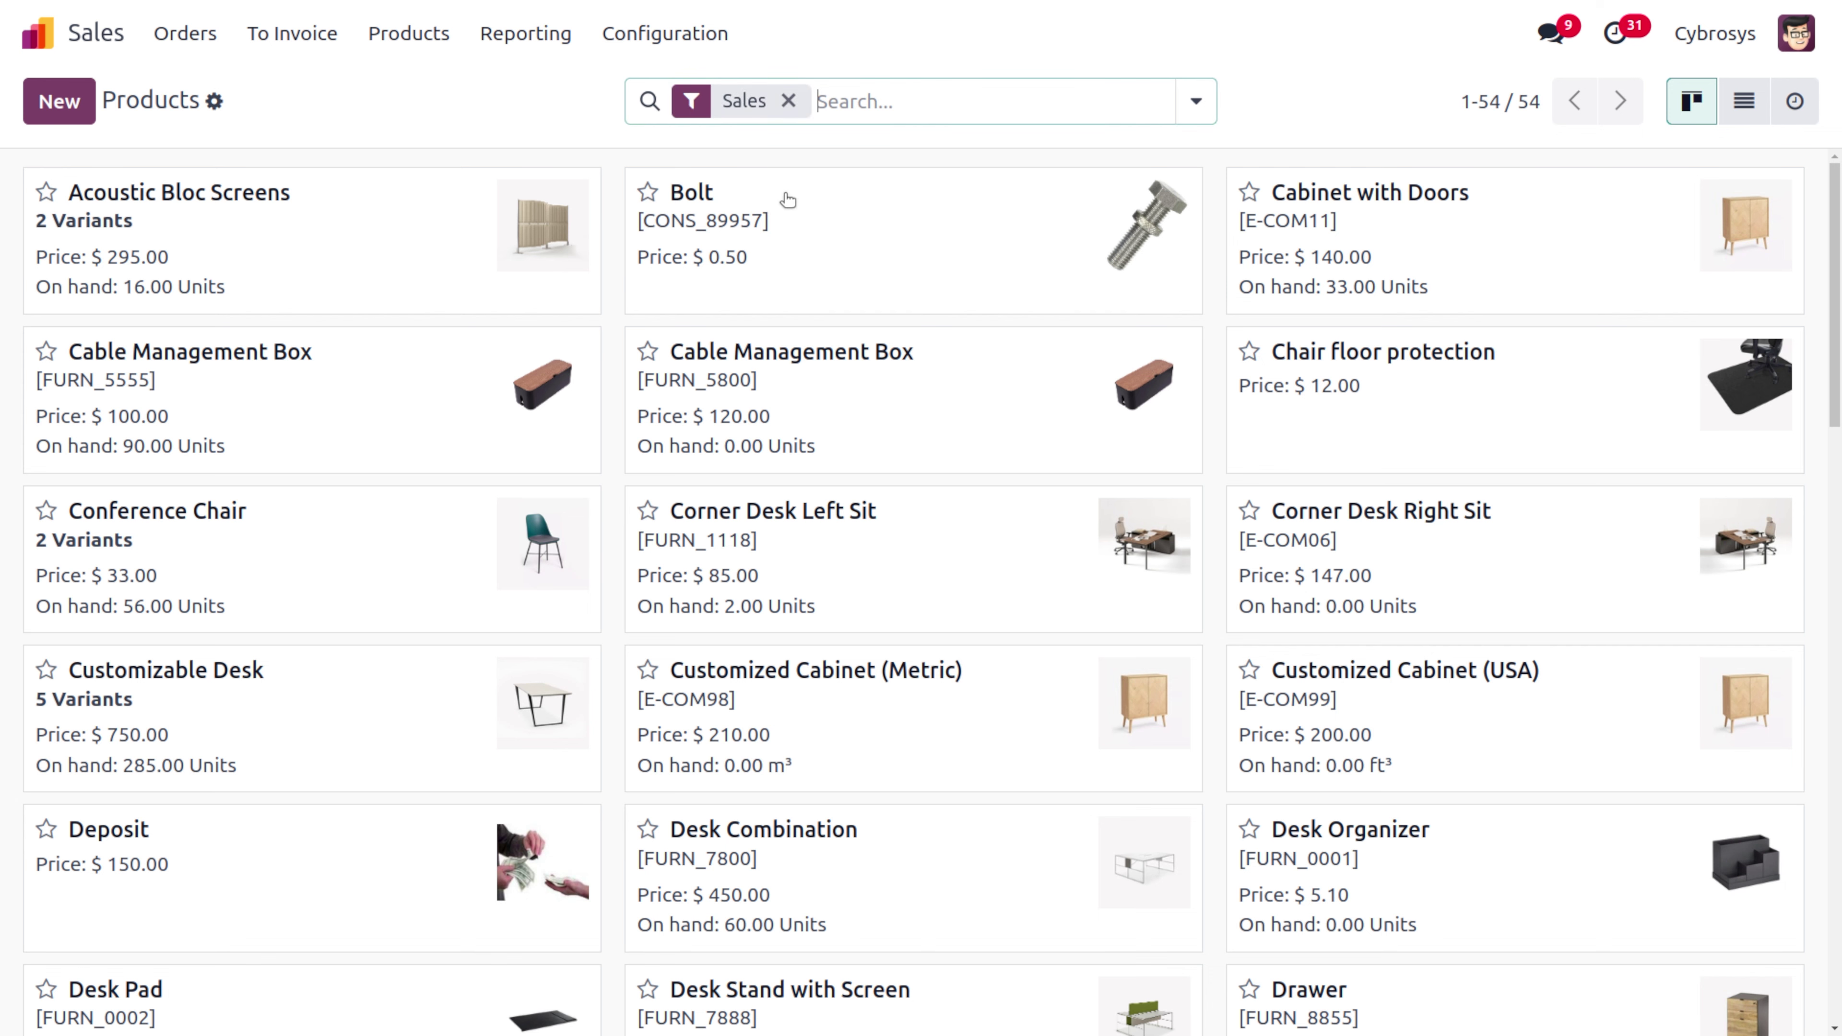
left_click(1353, 241)
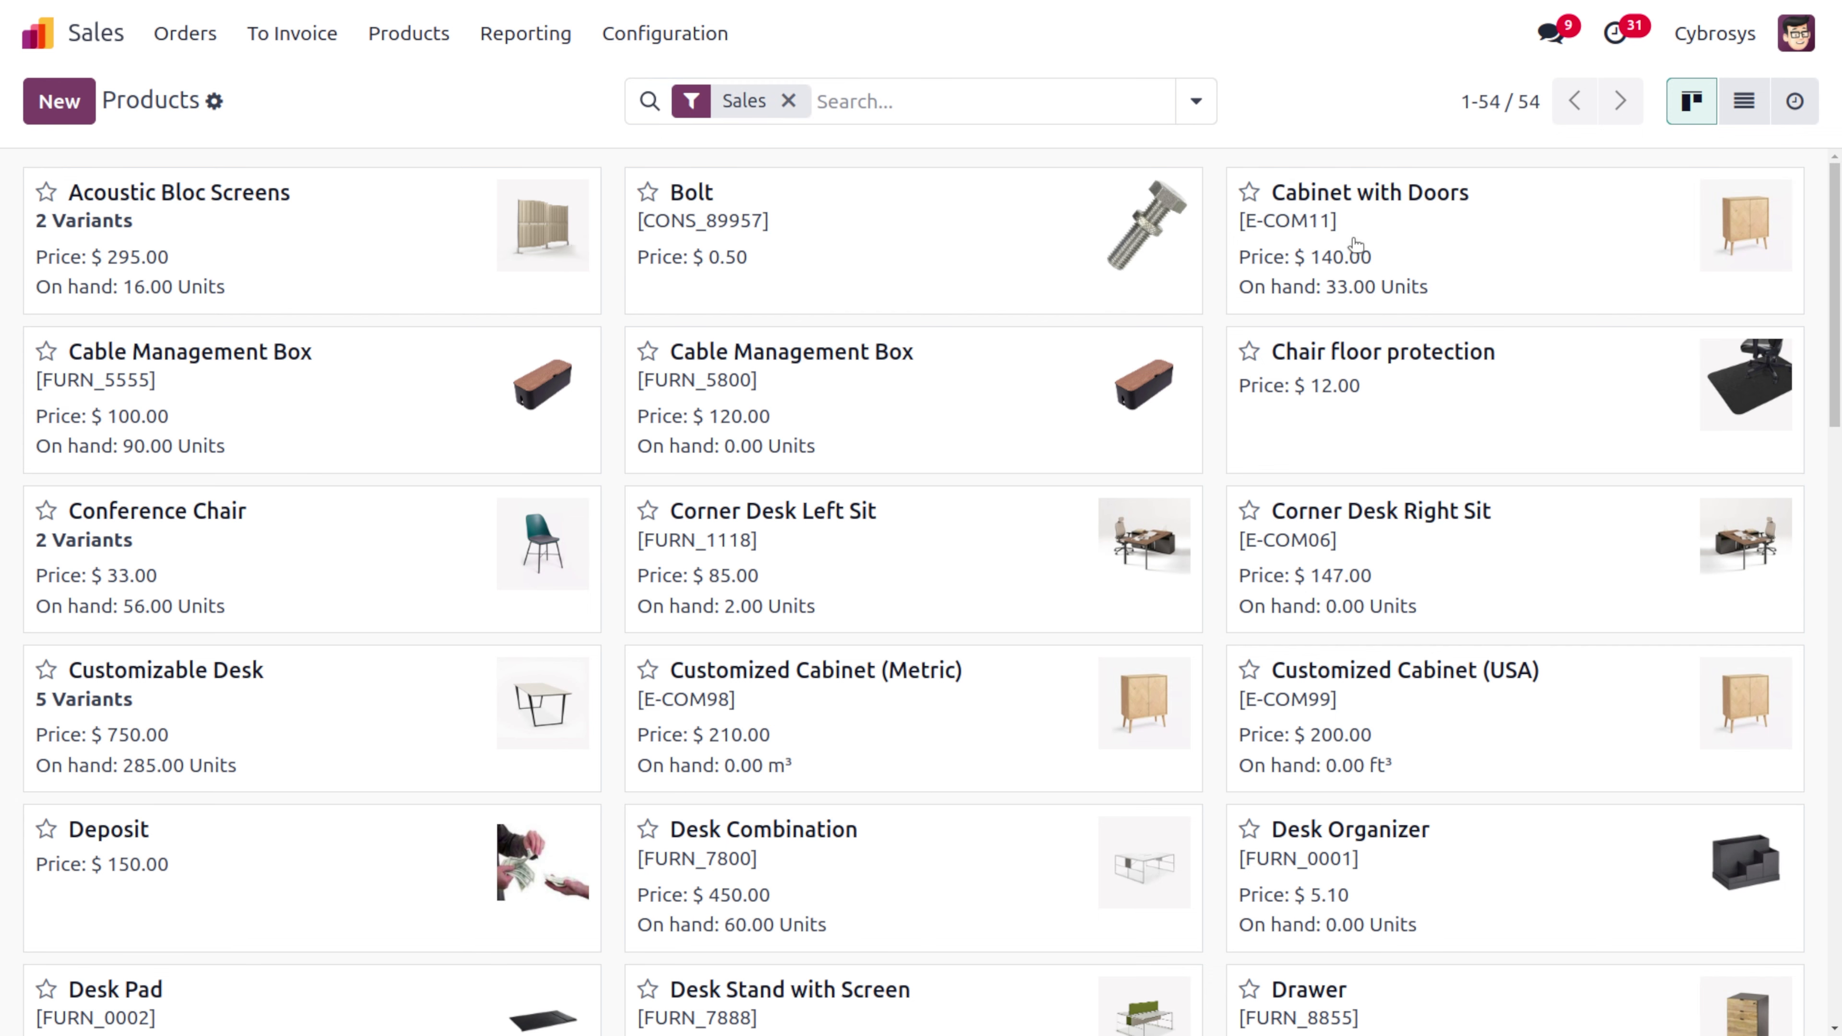
left_click(1195, 104)
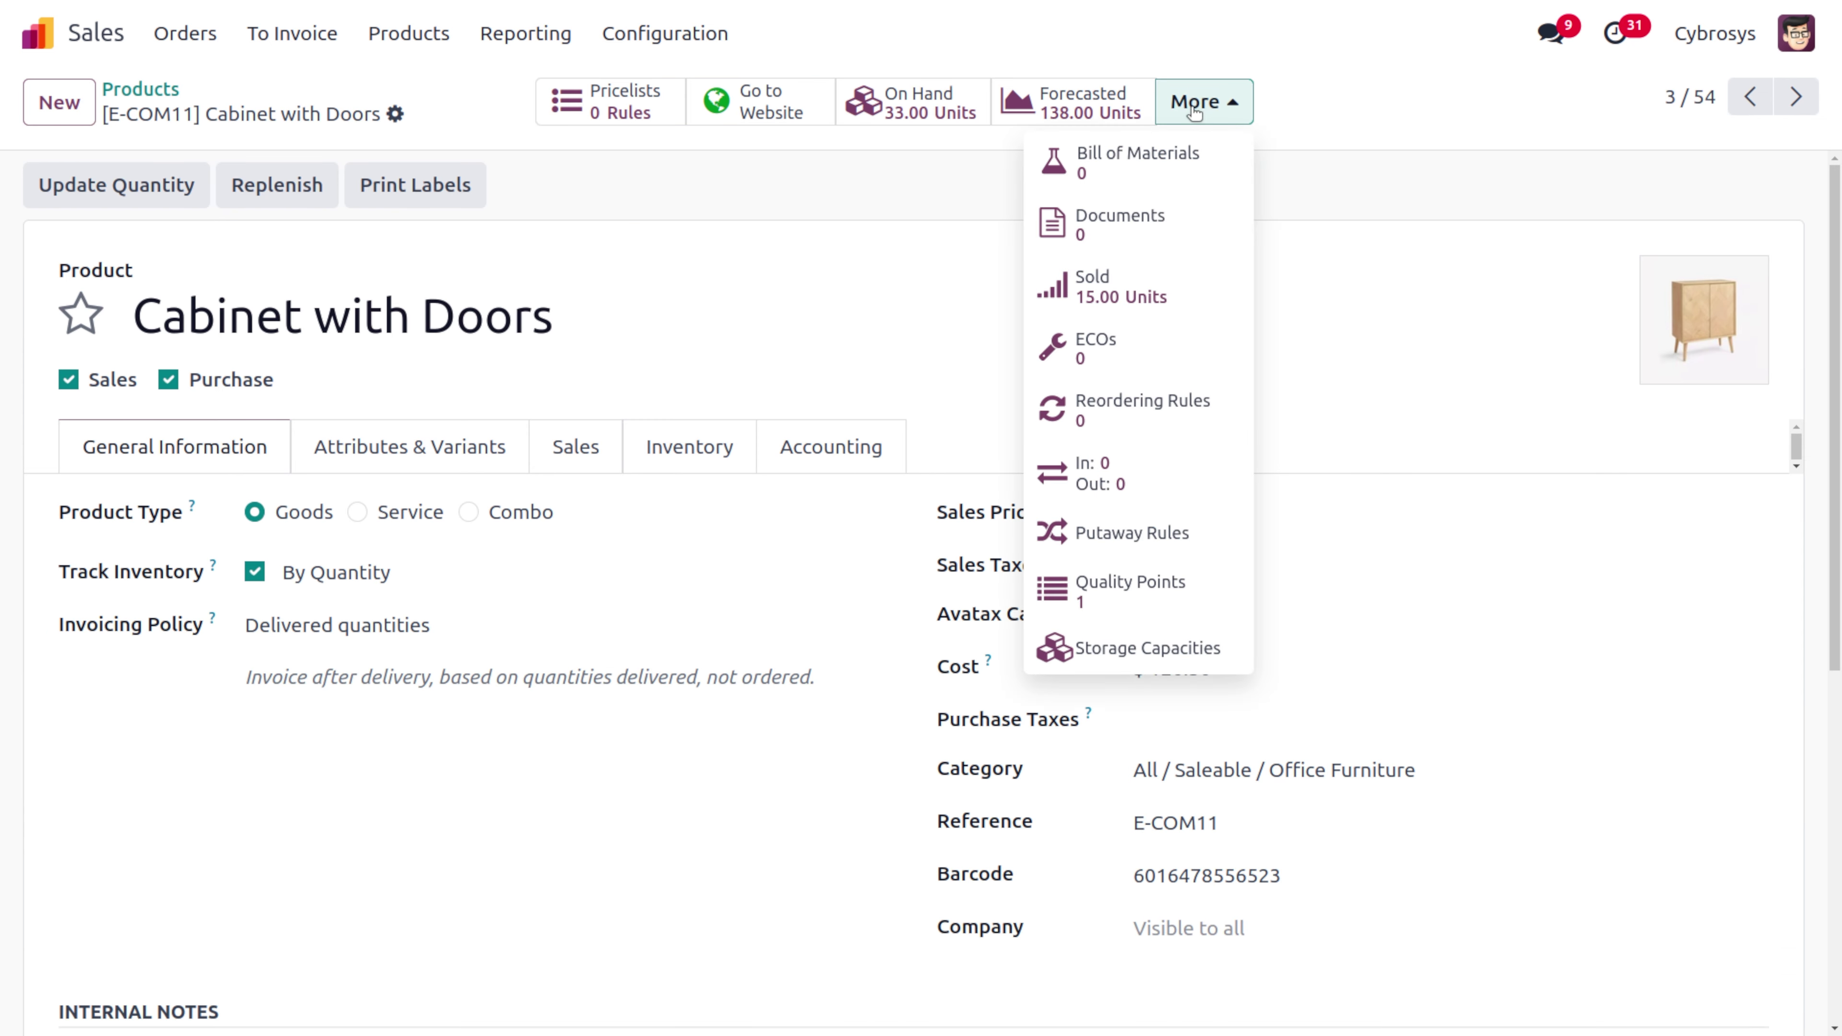
Switch to the Inventory app and view the additional related-record shortcuts of the Chair floor protection product
left_click(56, 35)
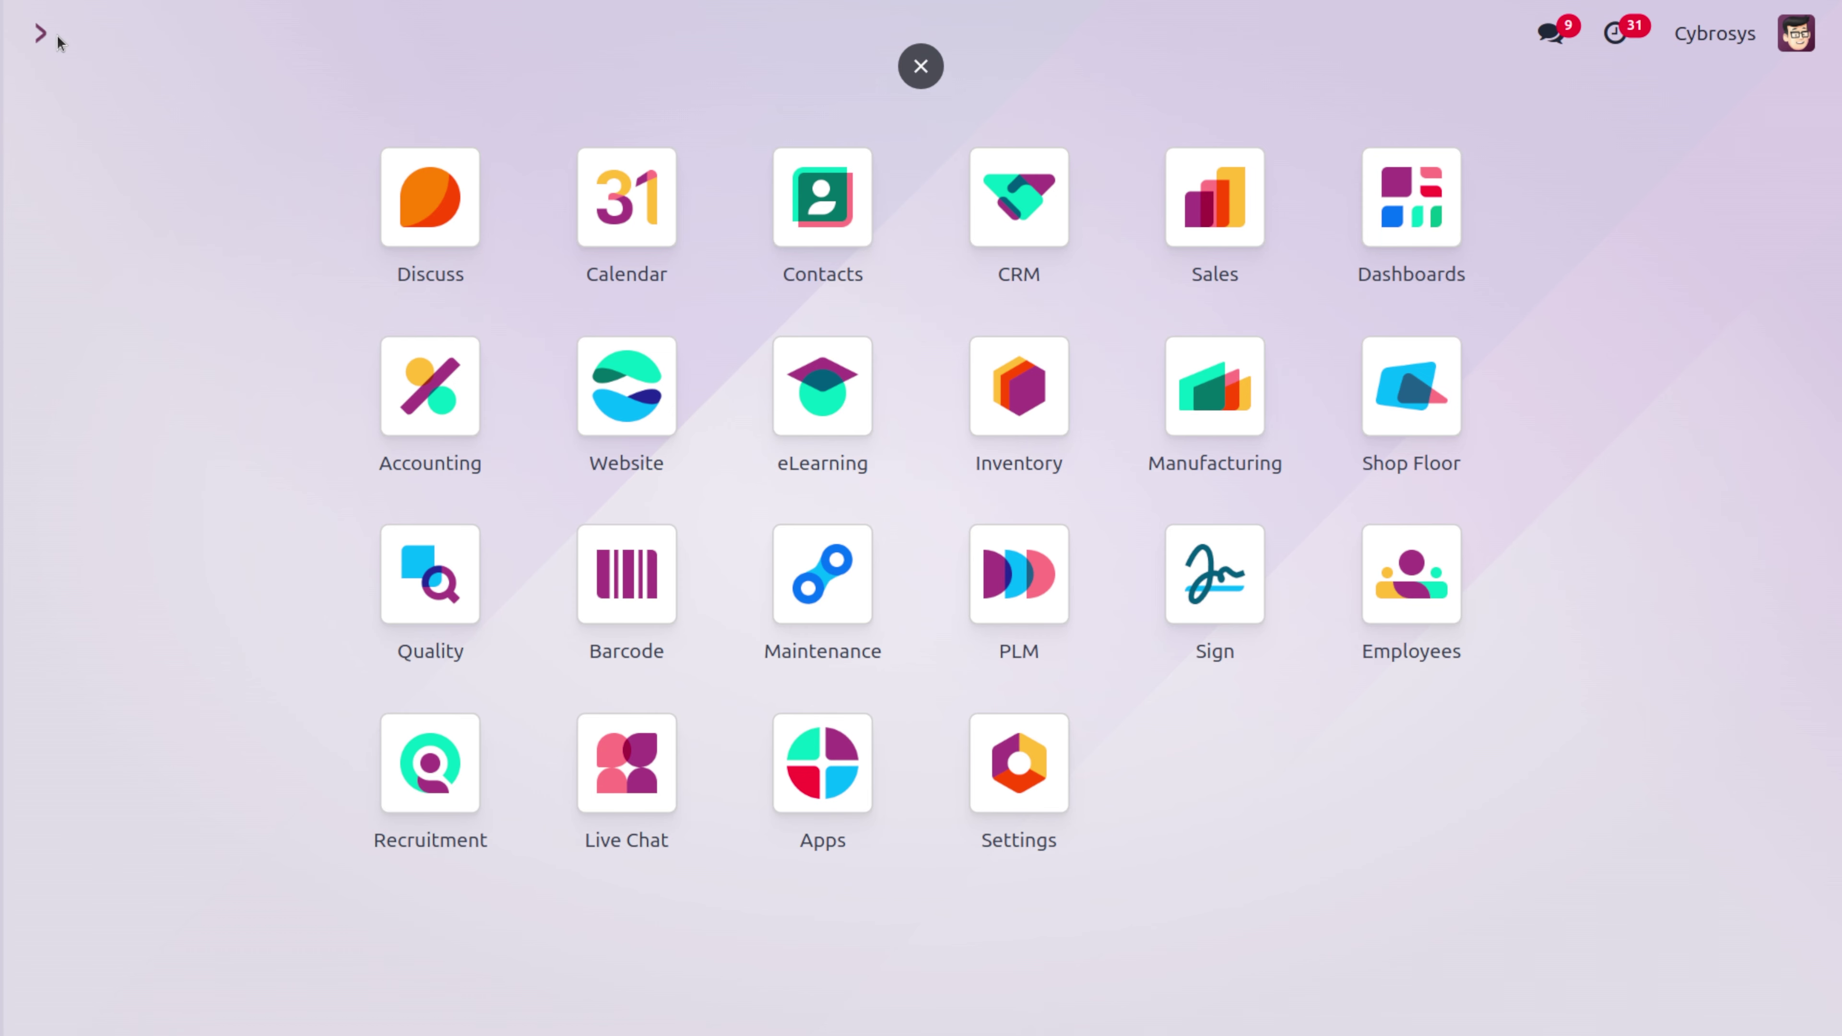
type("in")
key("Return")
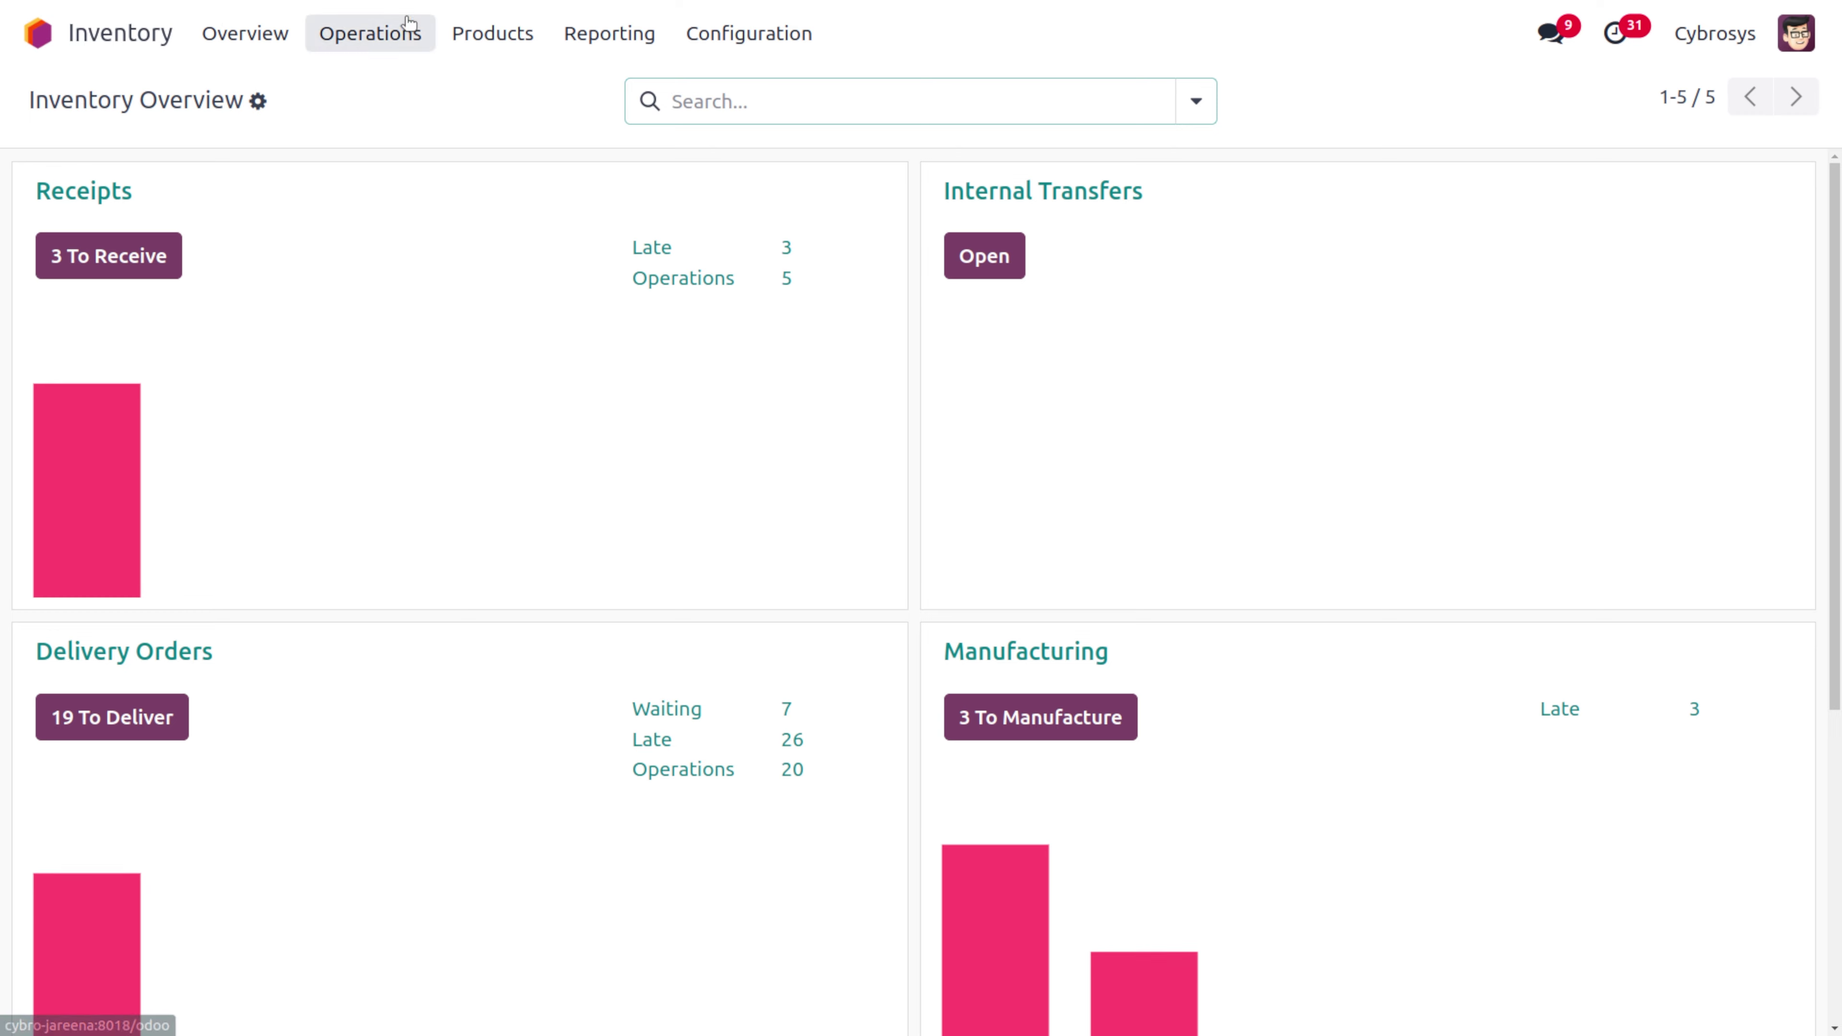
left_click(493, 33)
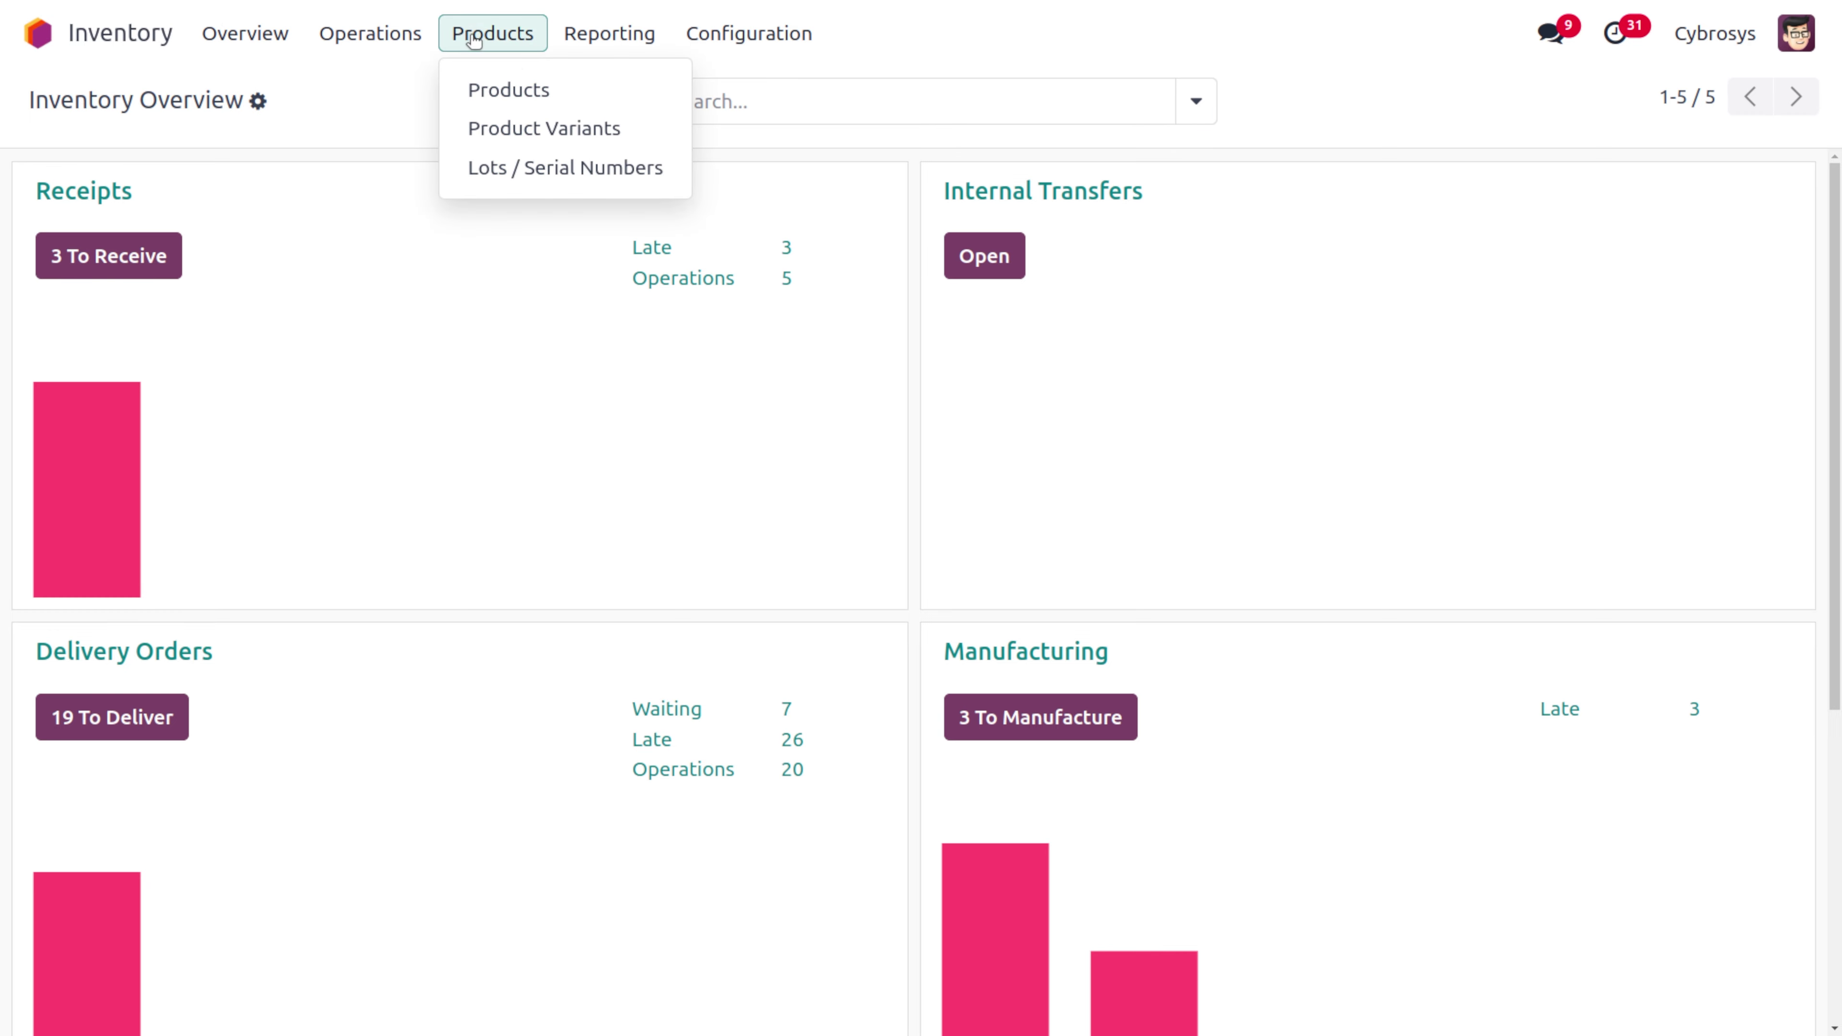
left_click(625, 90)
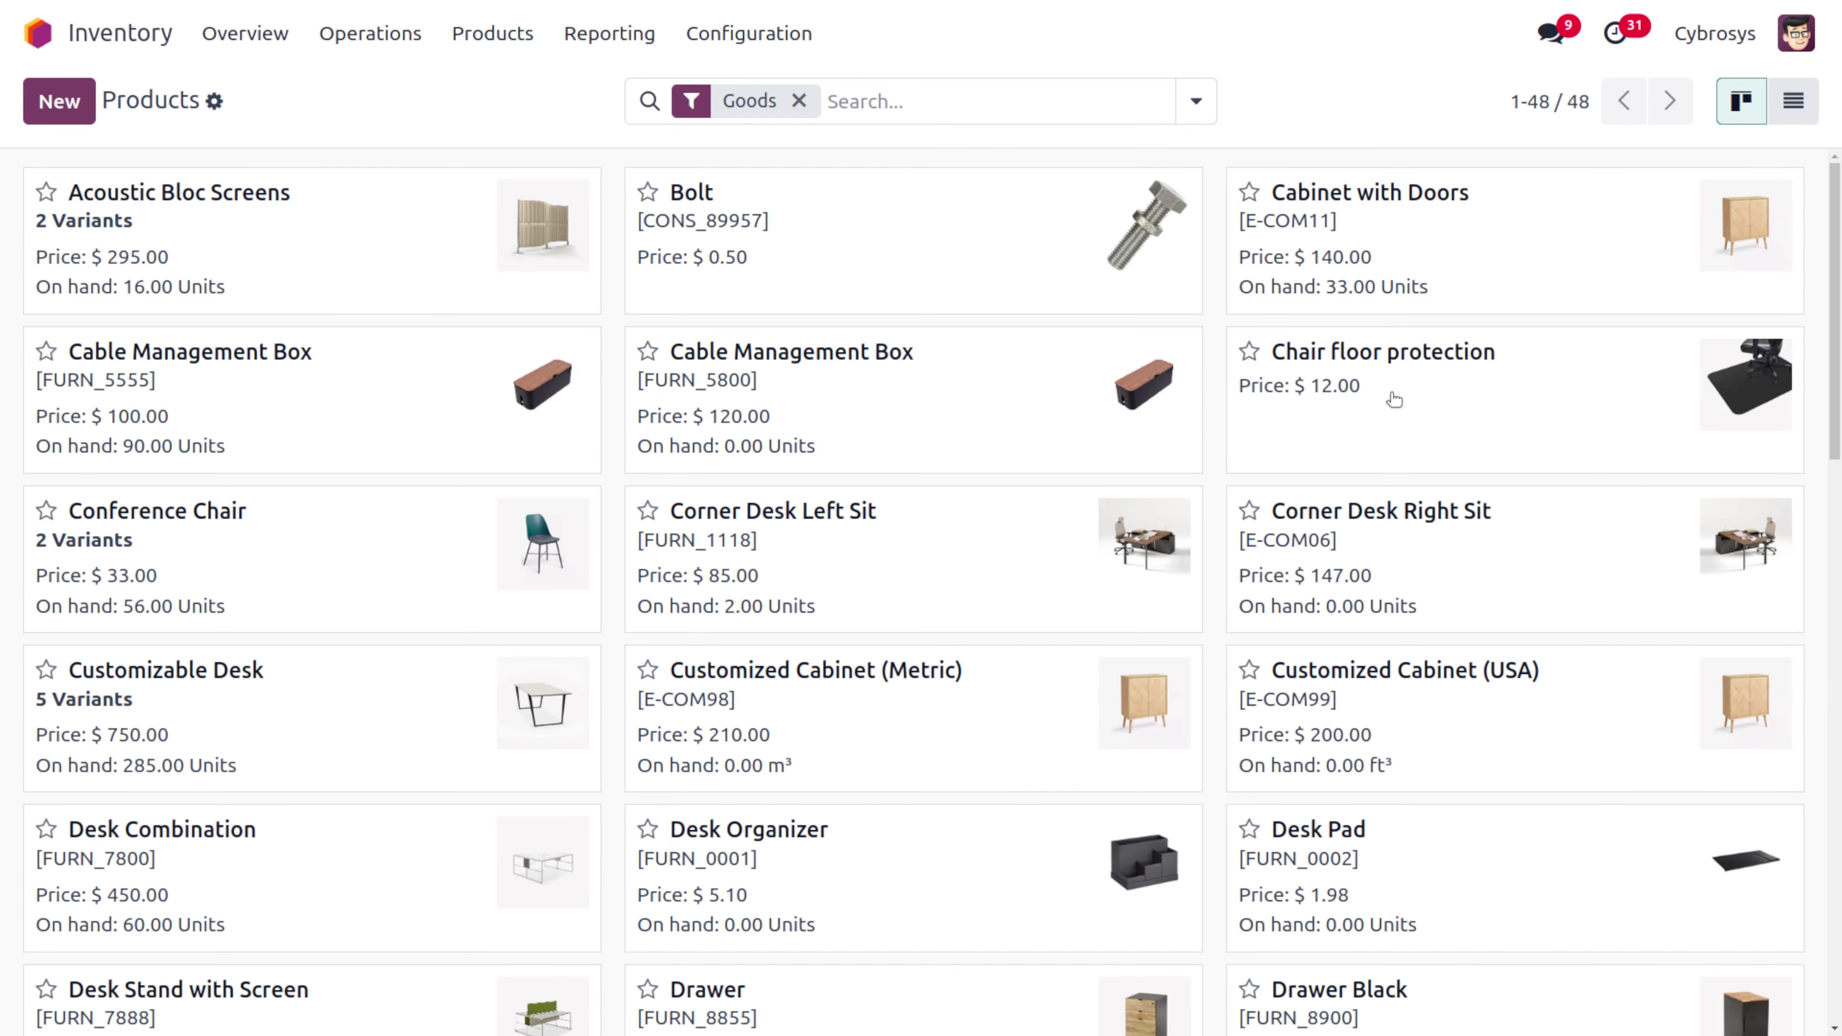
left_click(1394, 399)
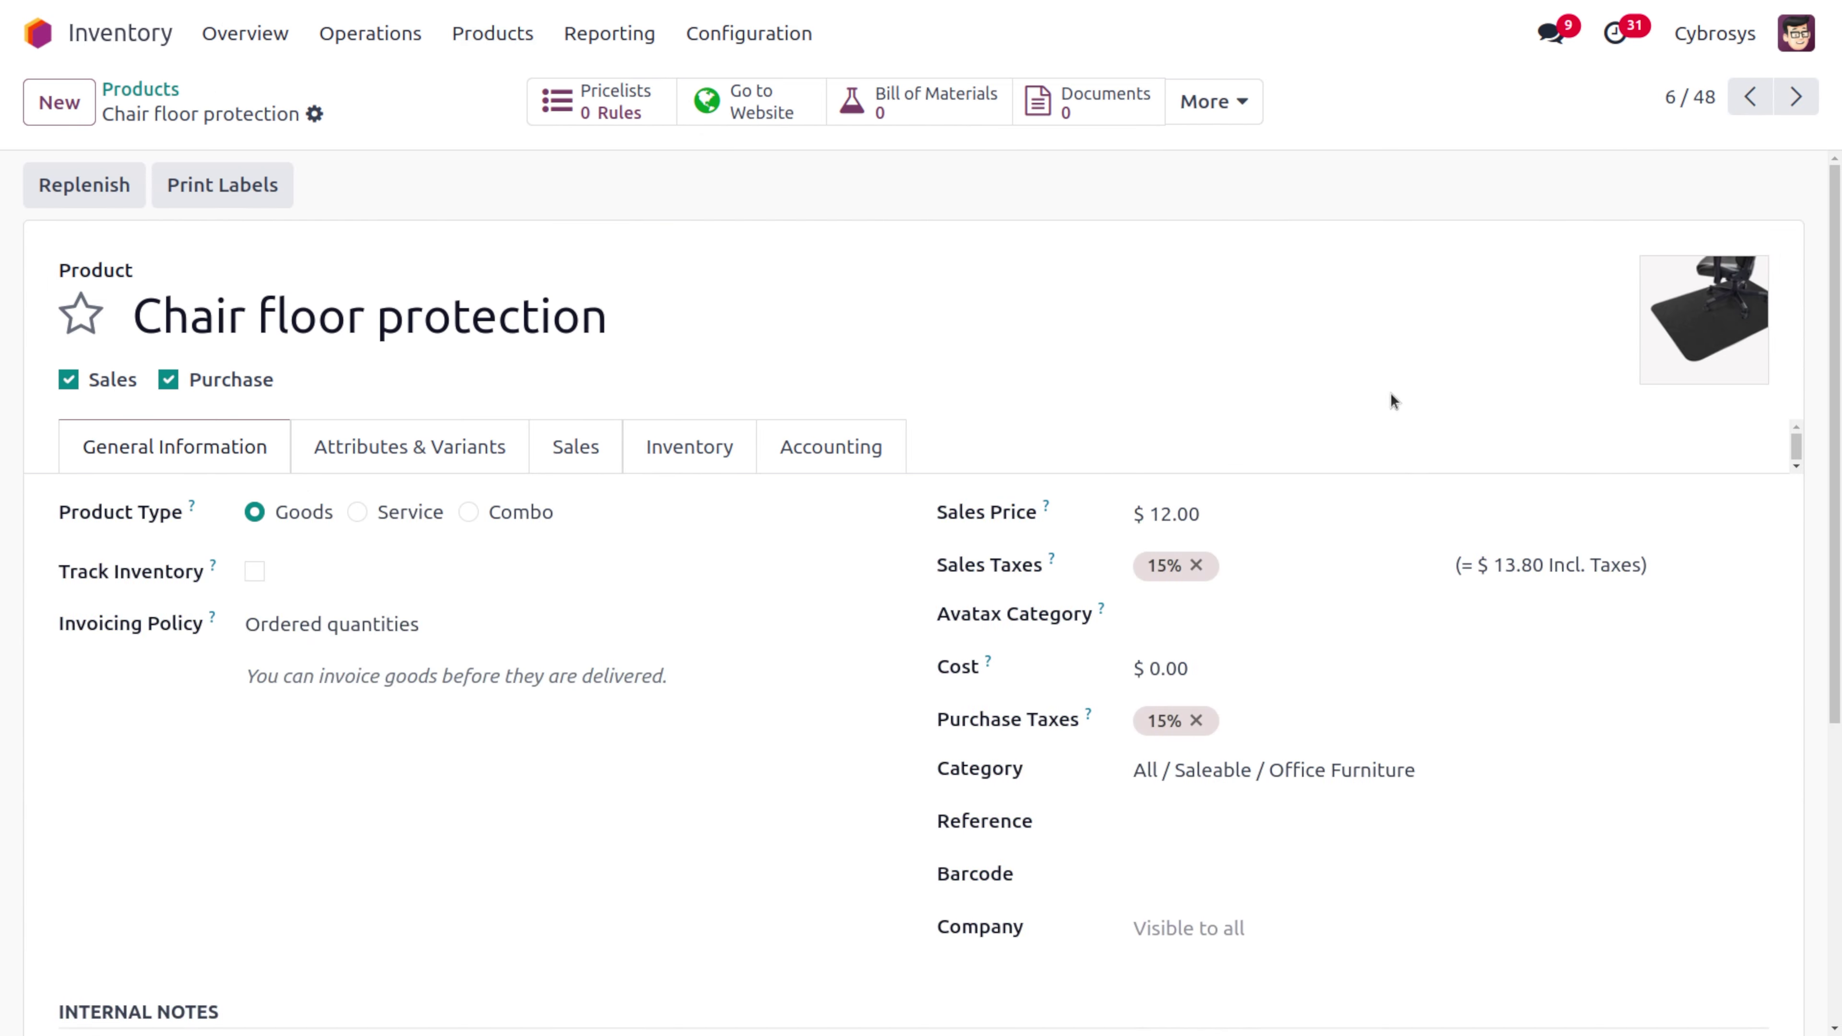
left_click(1240, 103)
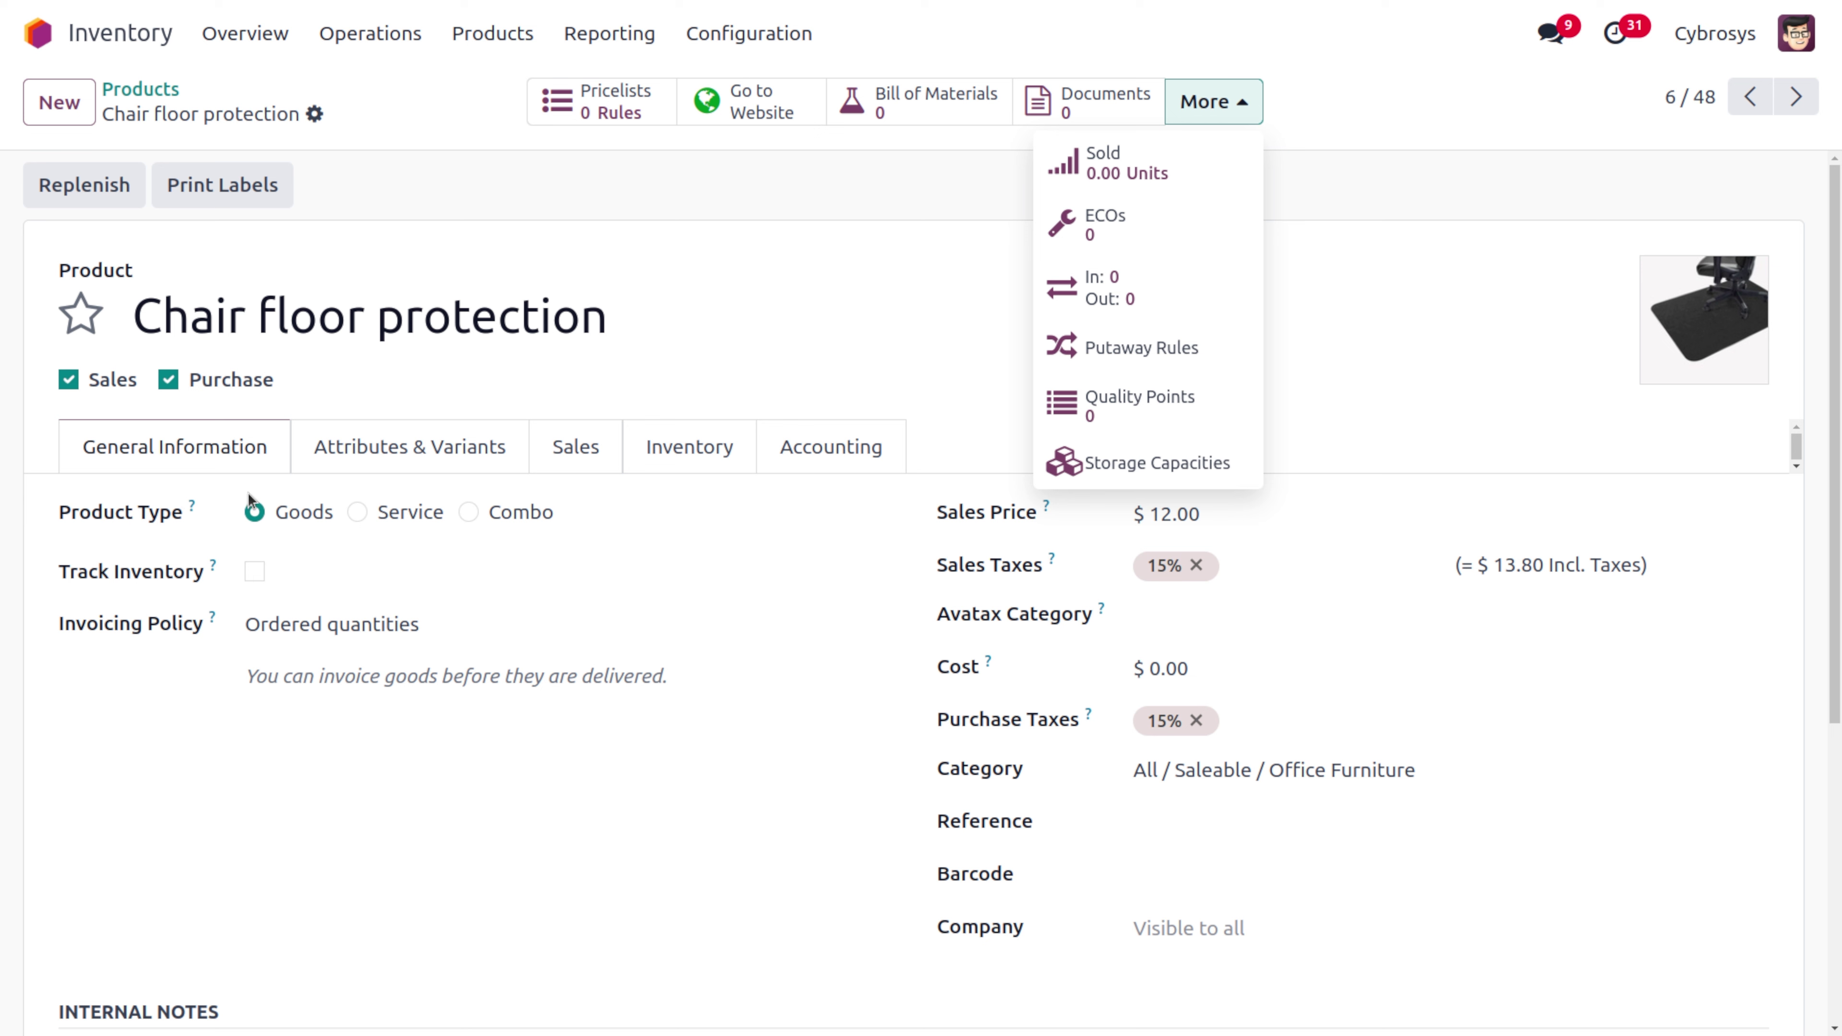
Enable inventory tracking by quantity for Chair floor protection, save the product, and check its additional related-record shortcuts
left_click(254, 571)
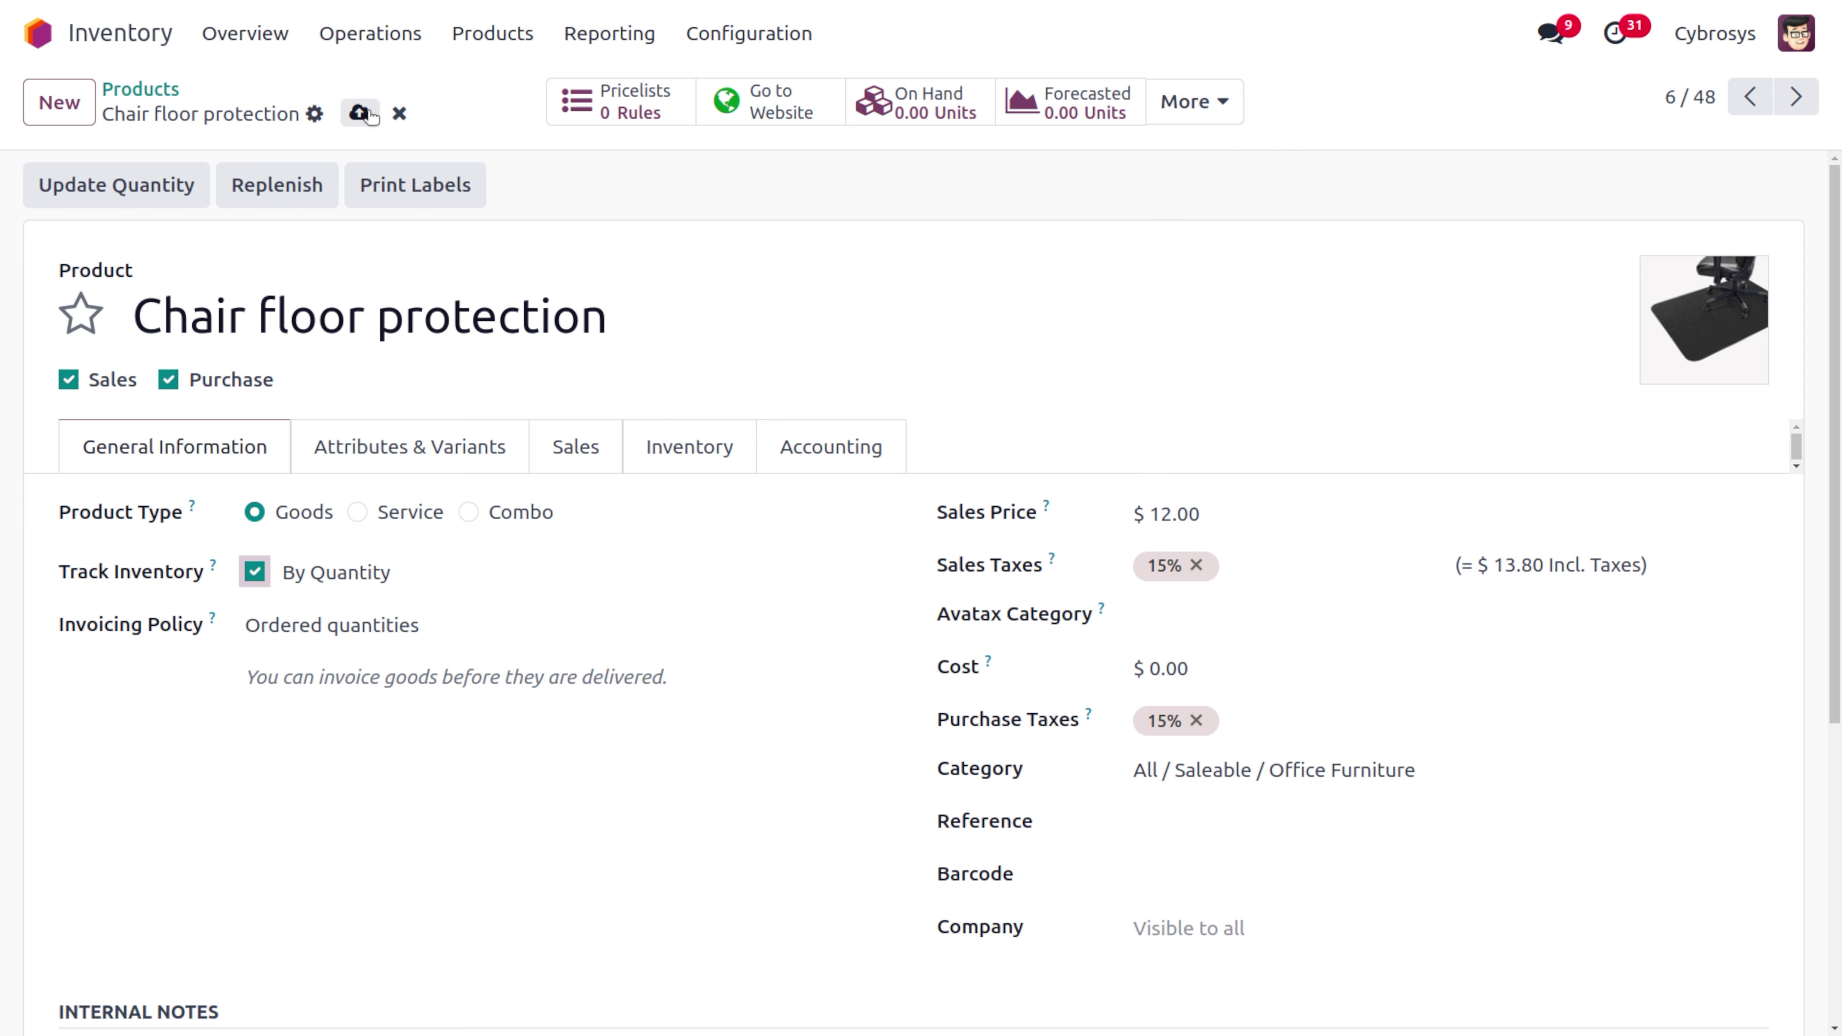
left_click(360, 112)
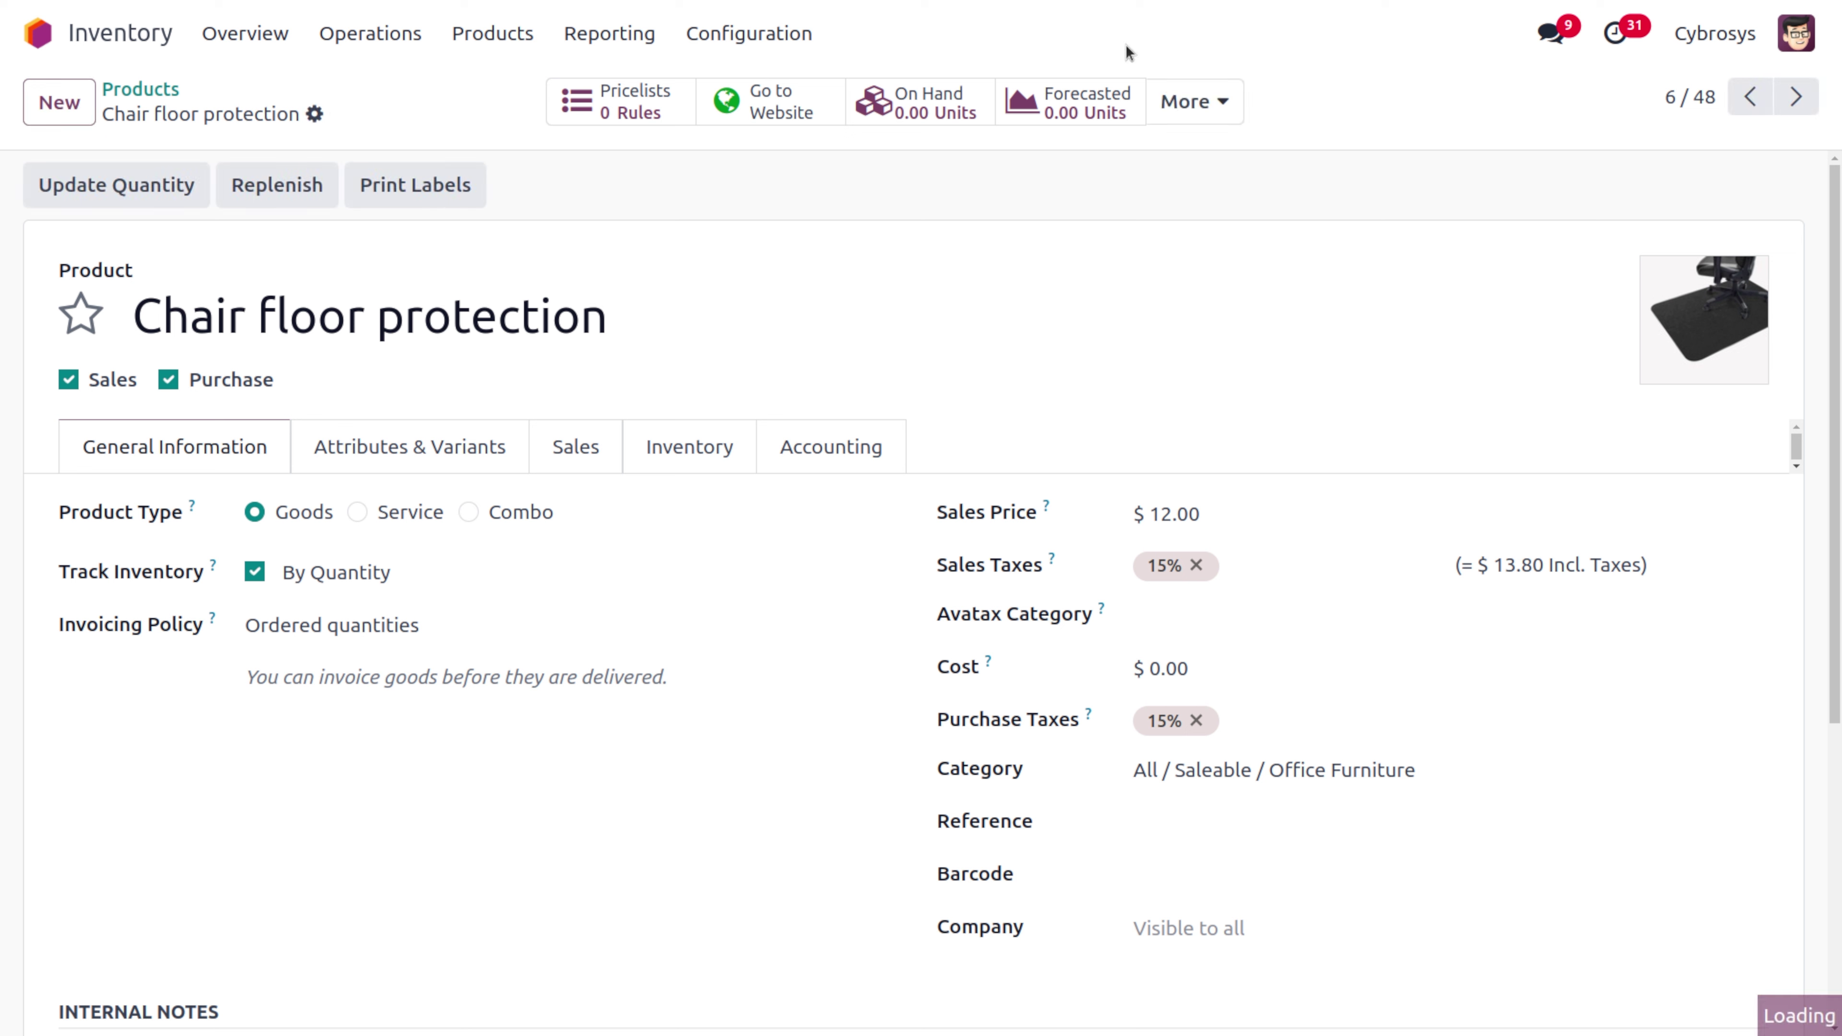
left_click(1179, 99)
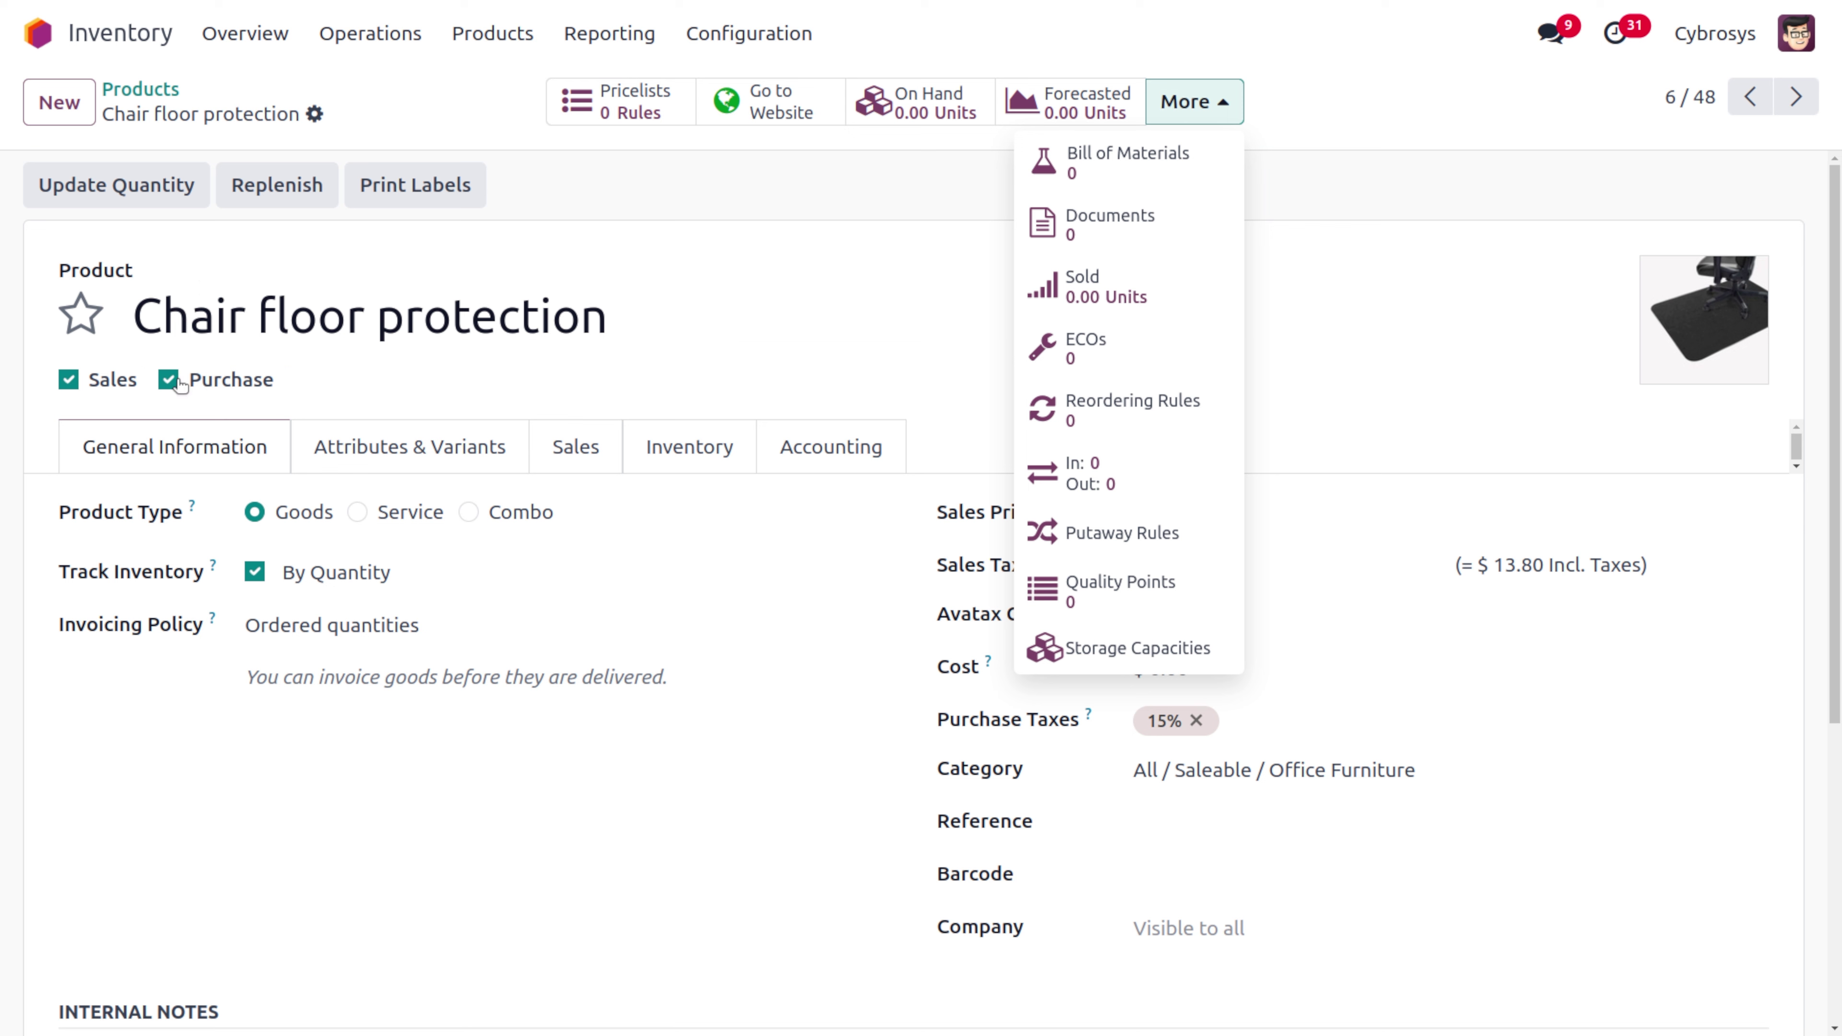
Switch to the Manufacturing app and open the Drawer bill of materials with reference SEC-ASSEM
left_click(38, 32)
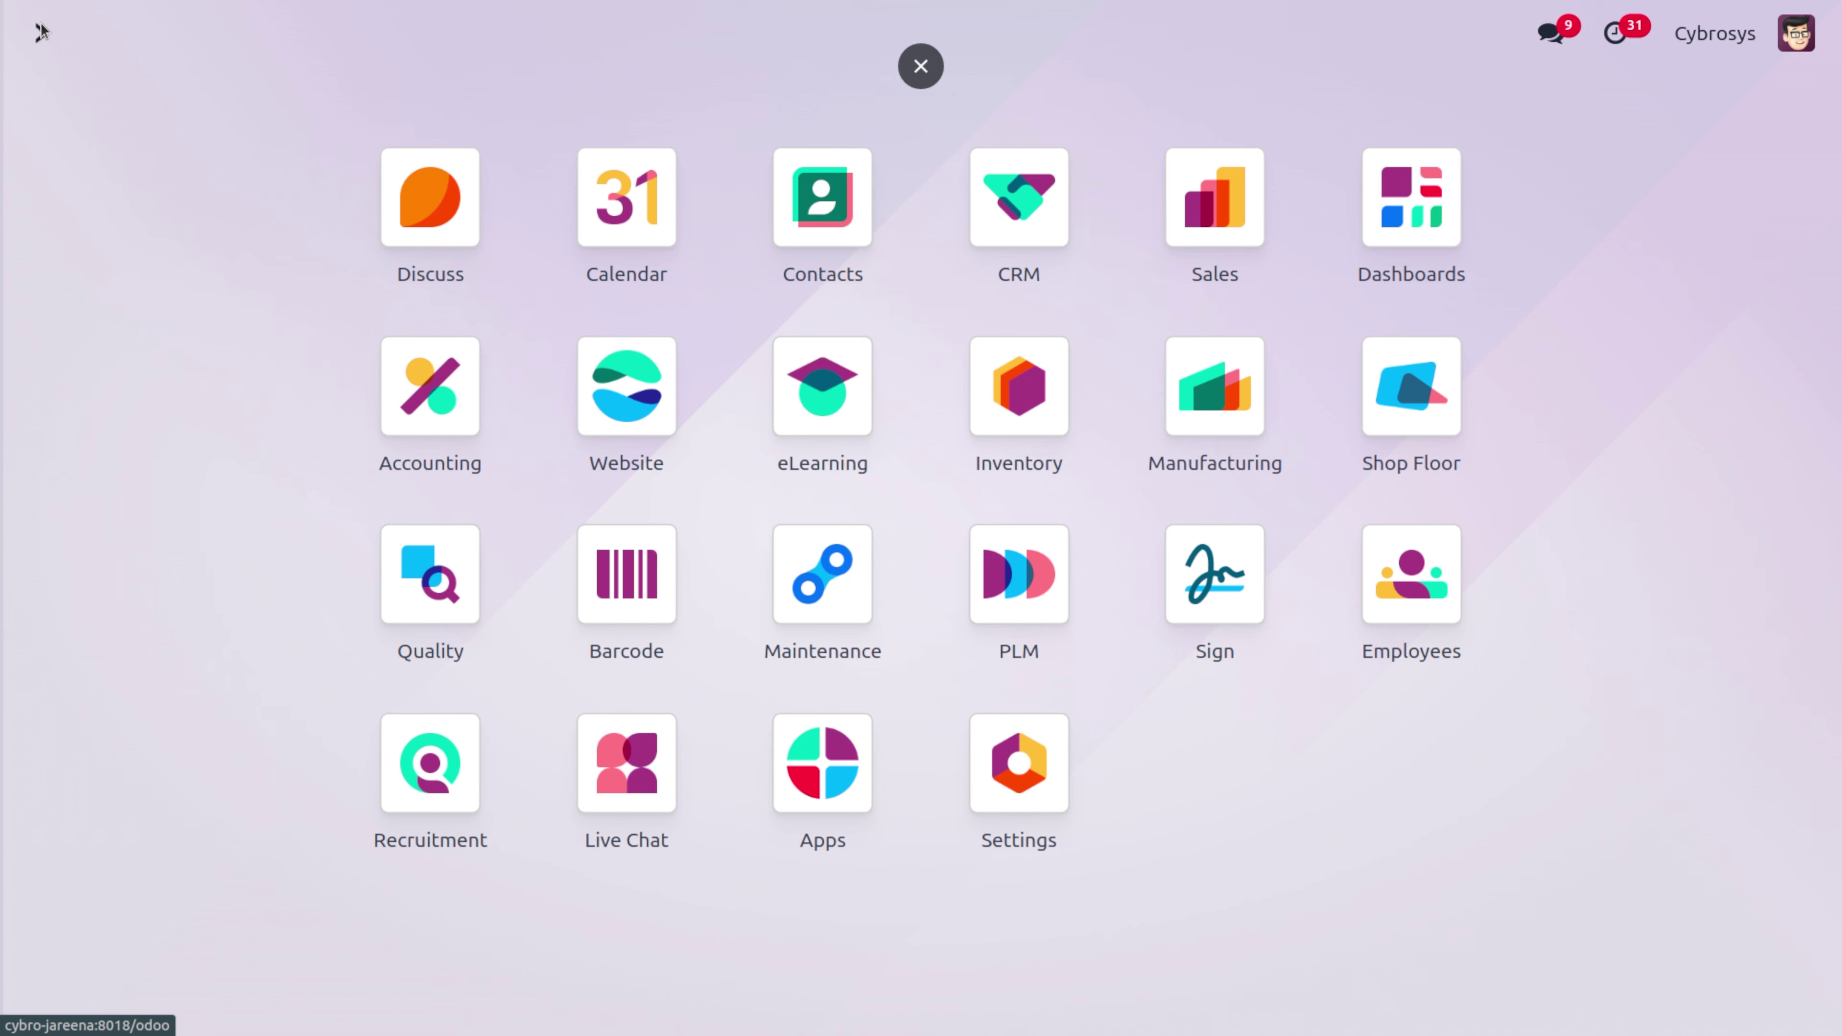
type("ma")
key("Return")
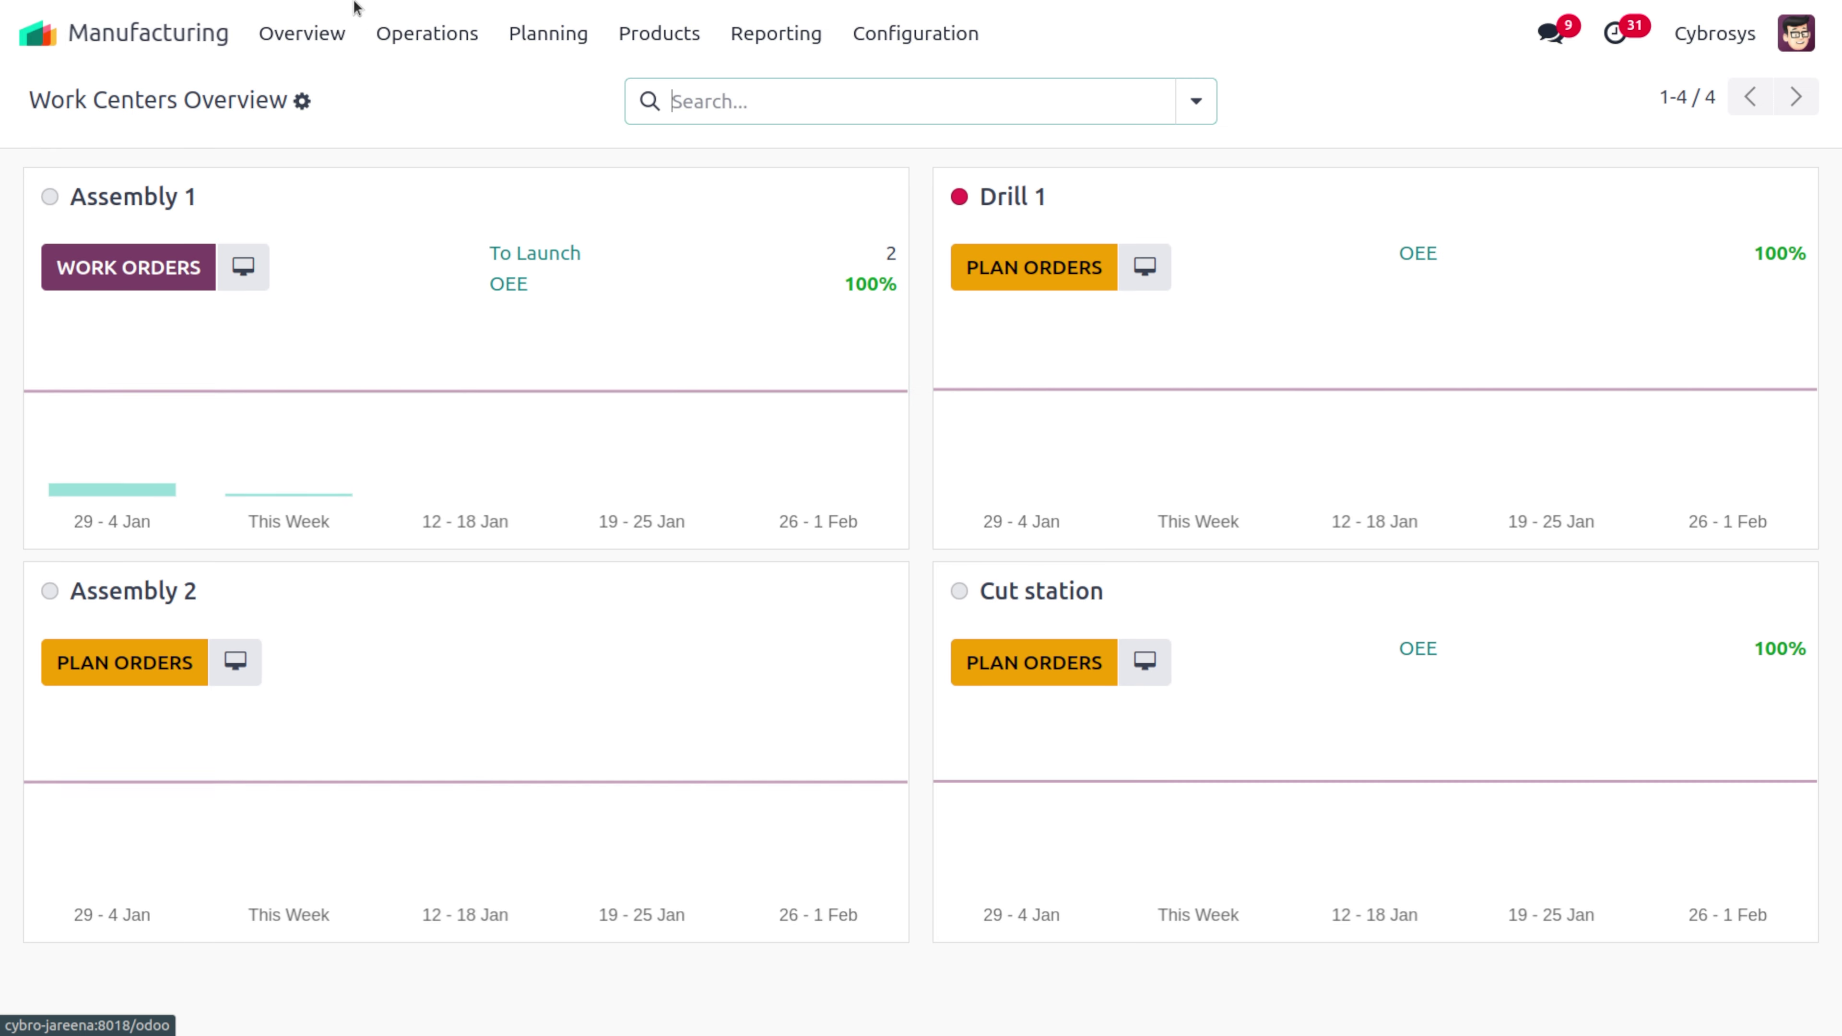
left_click(658, 37)
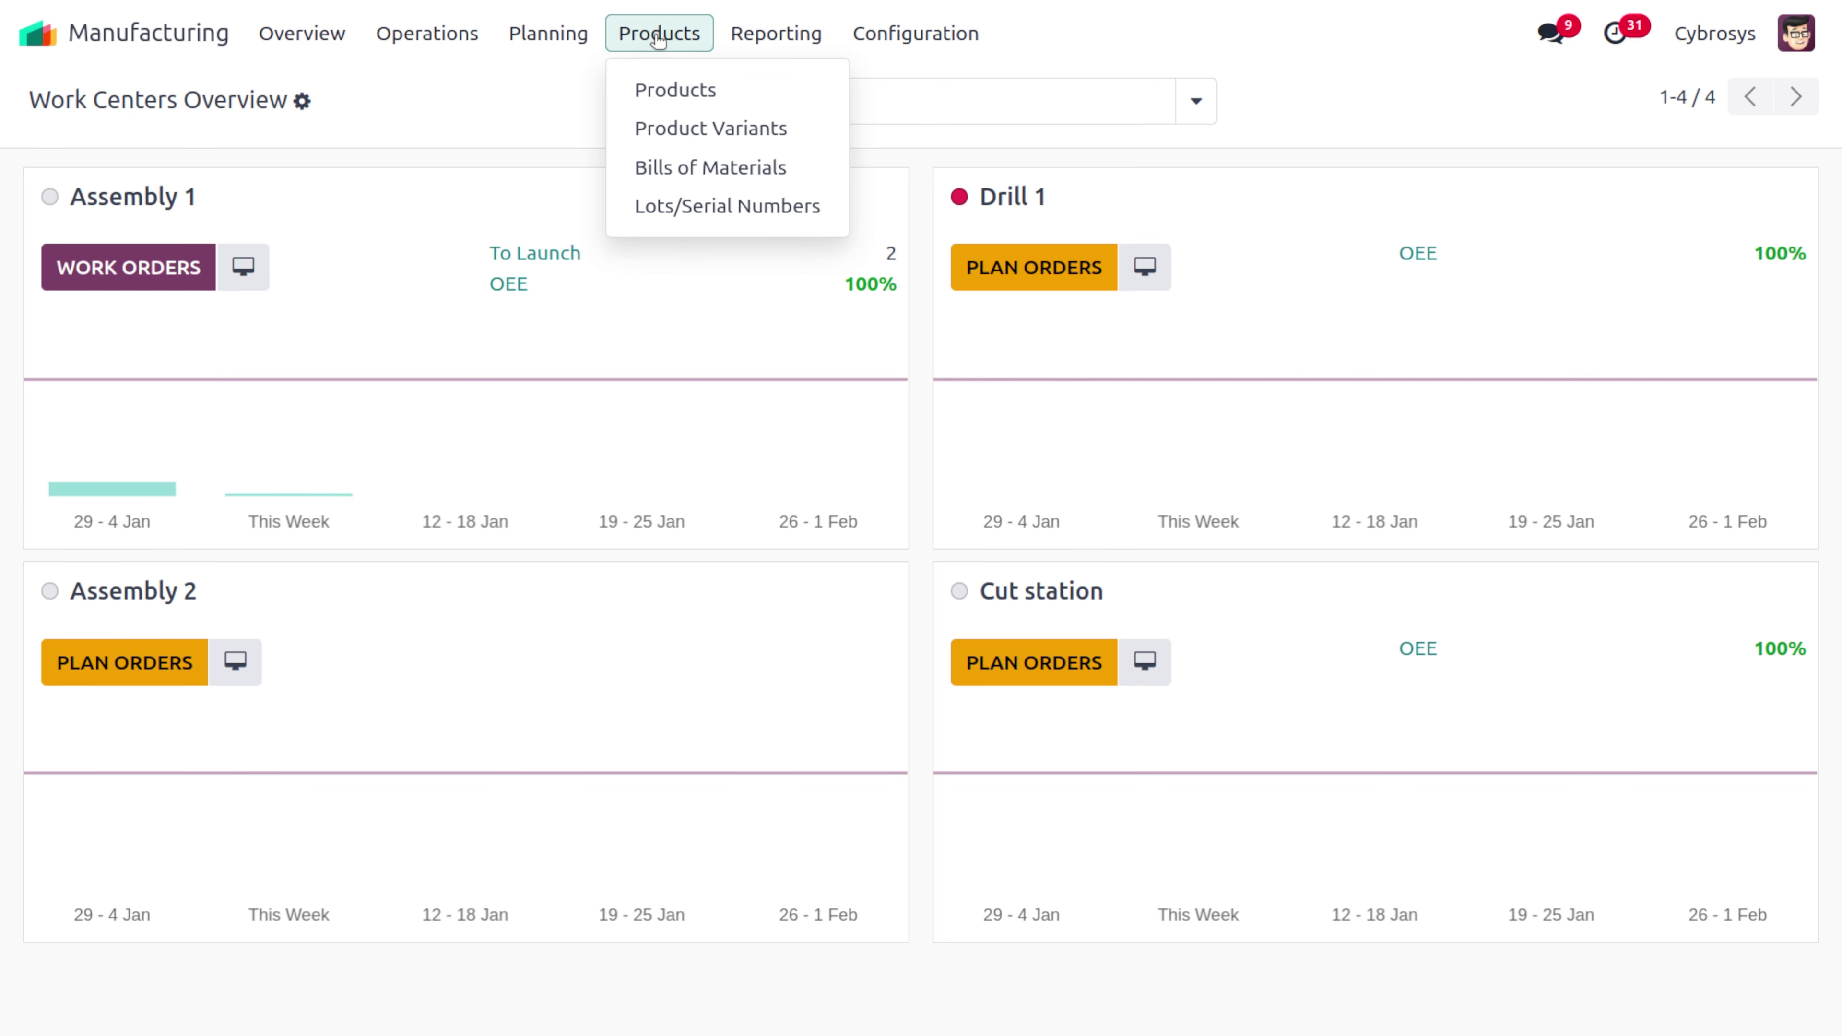
left_click(681, 166)
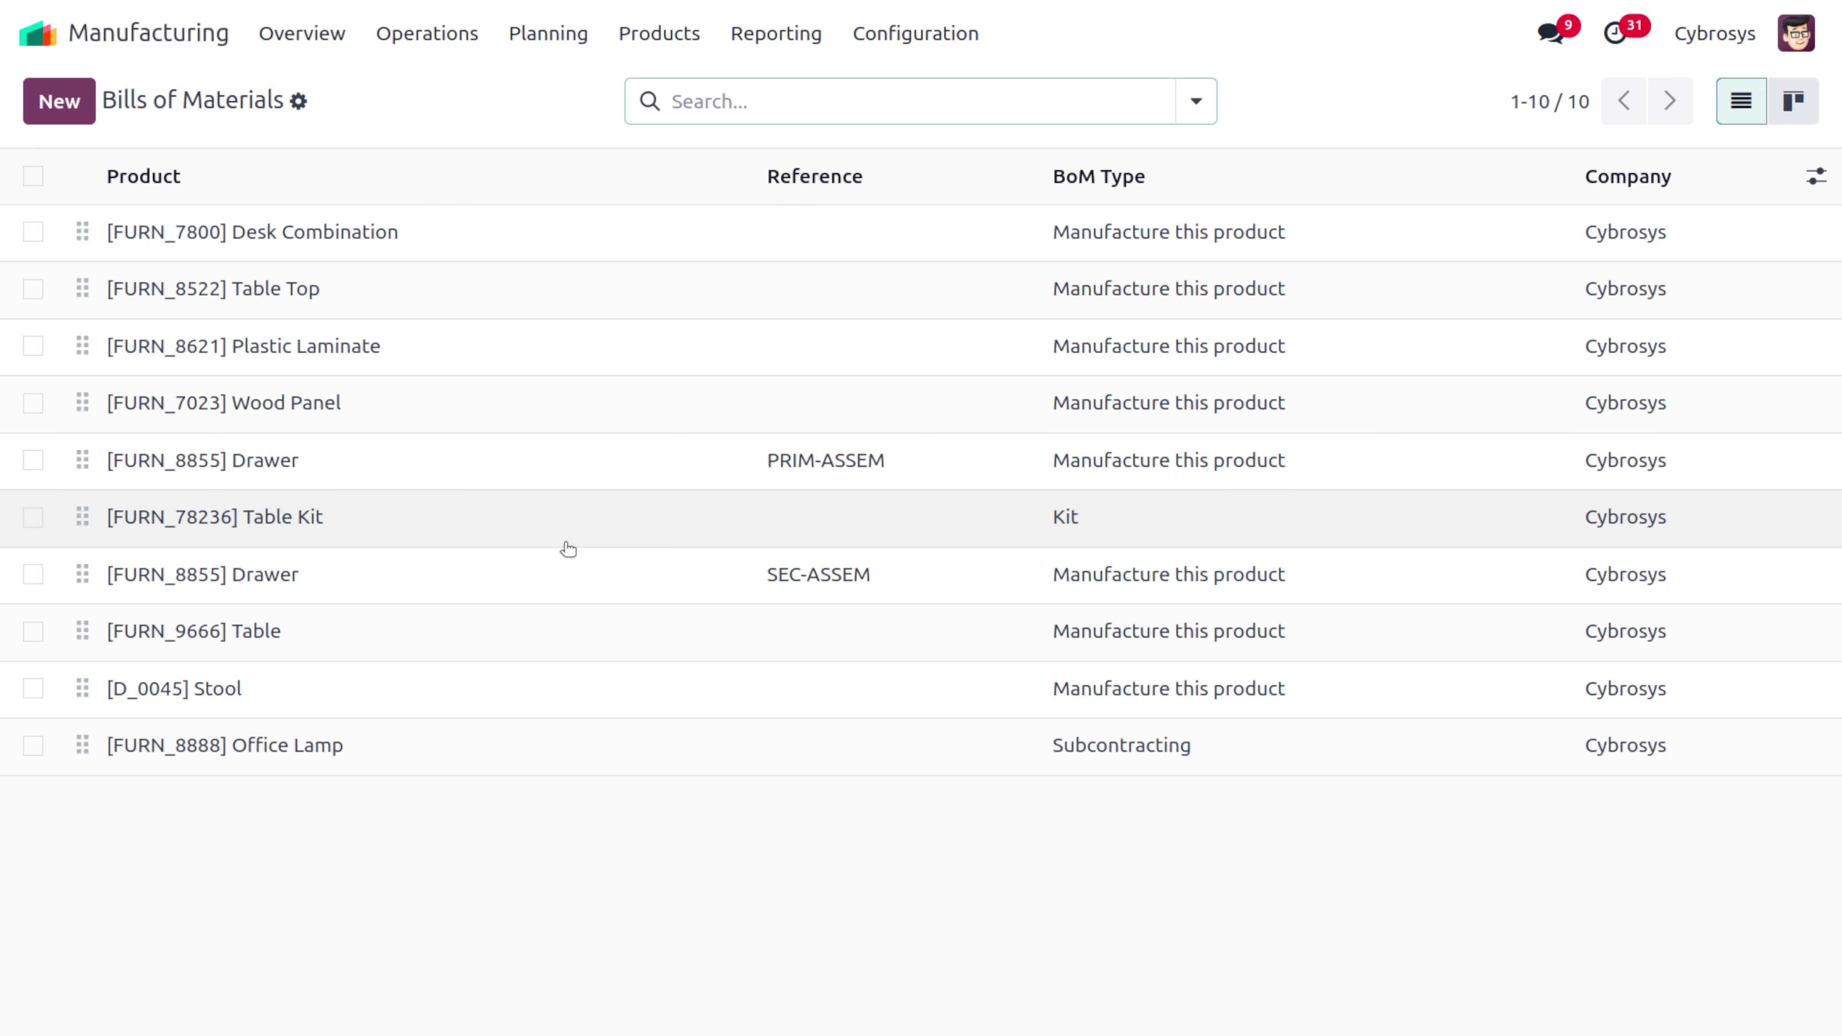
left_click(575, 571)
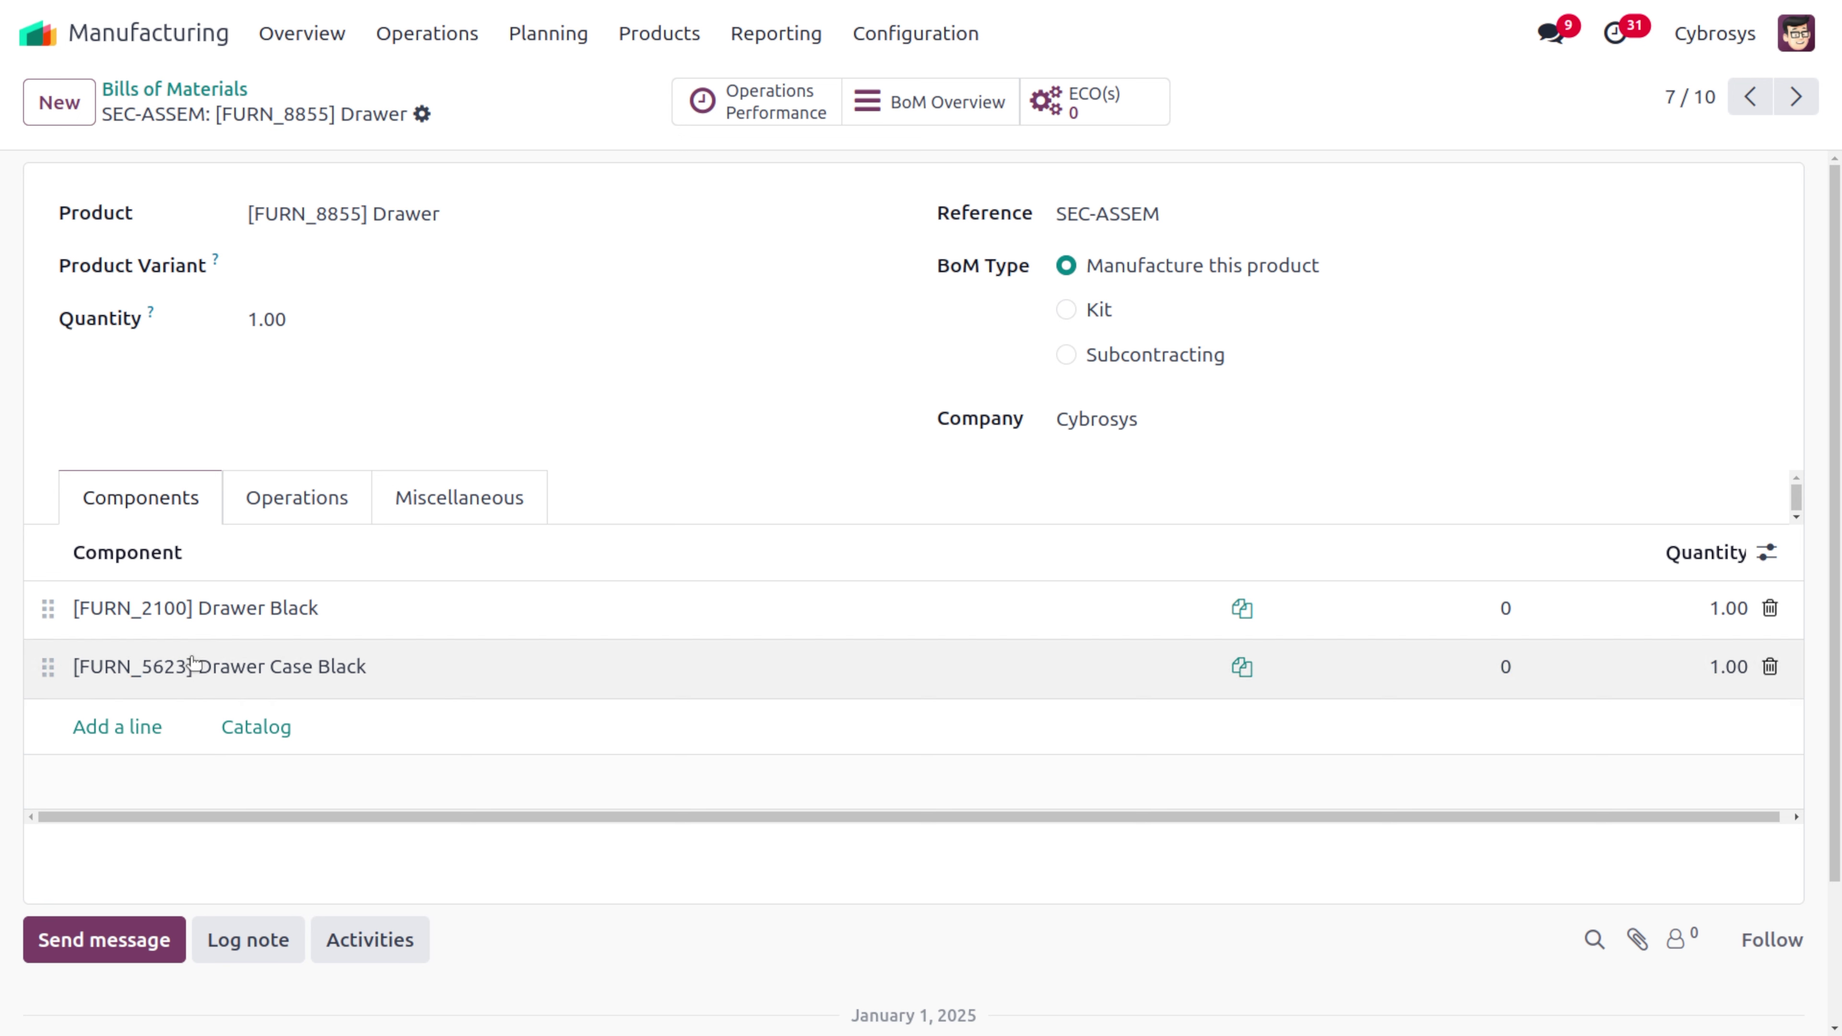
Start a blank component line, view the component product catalog, and return to the bill of materials without adding anything
left_click(103, 729)
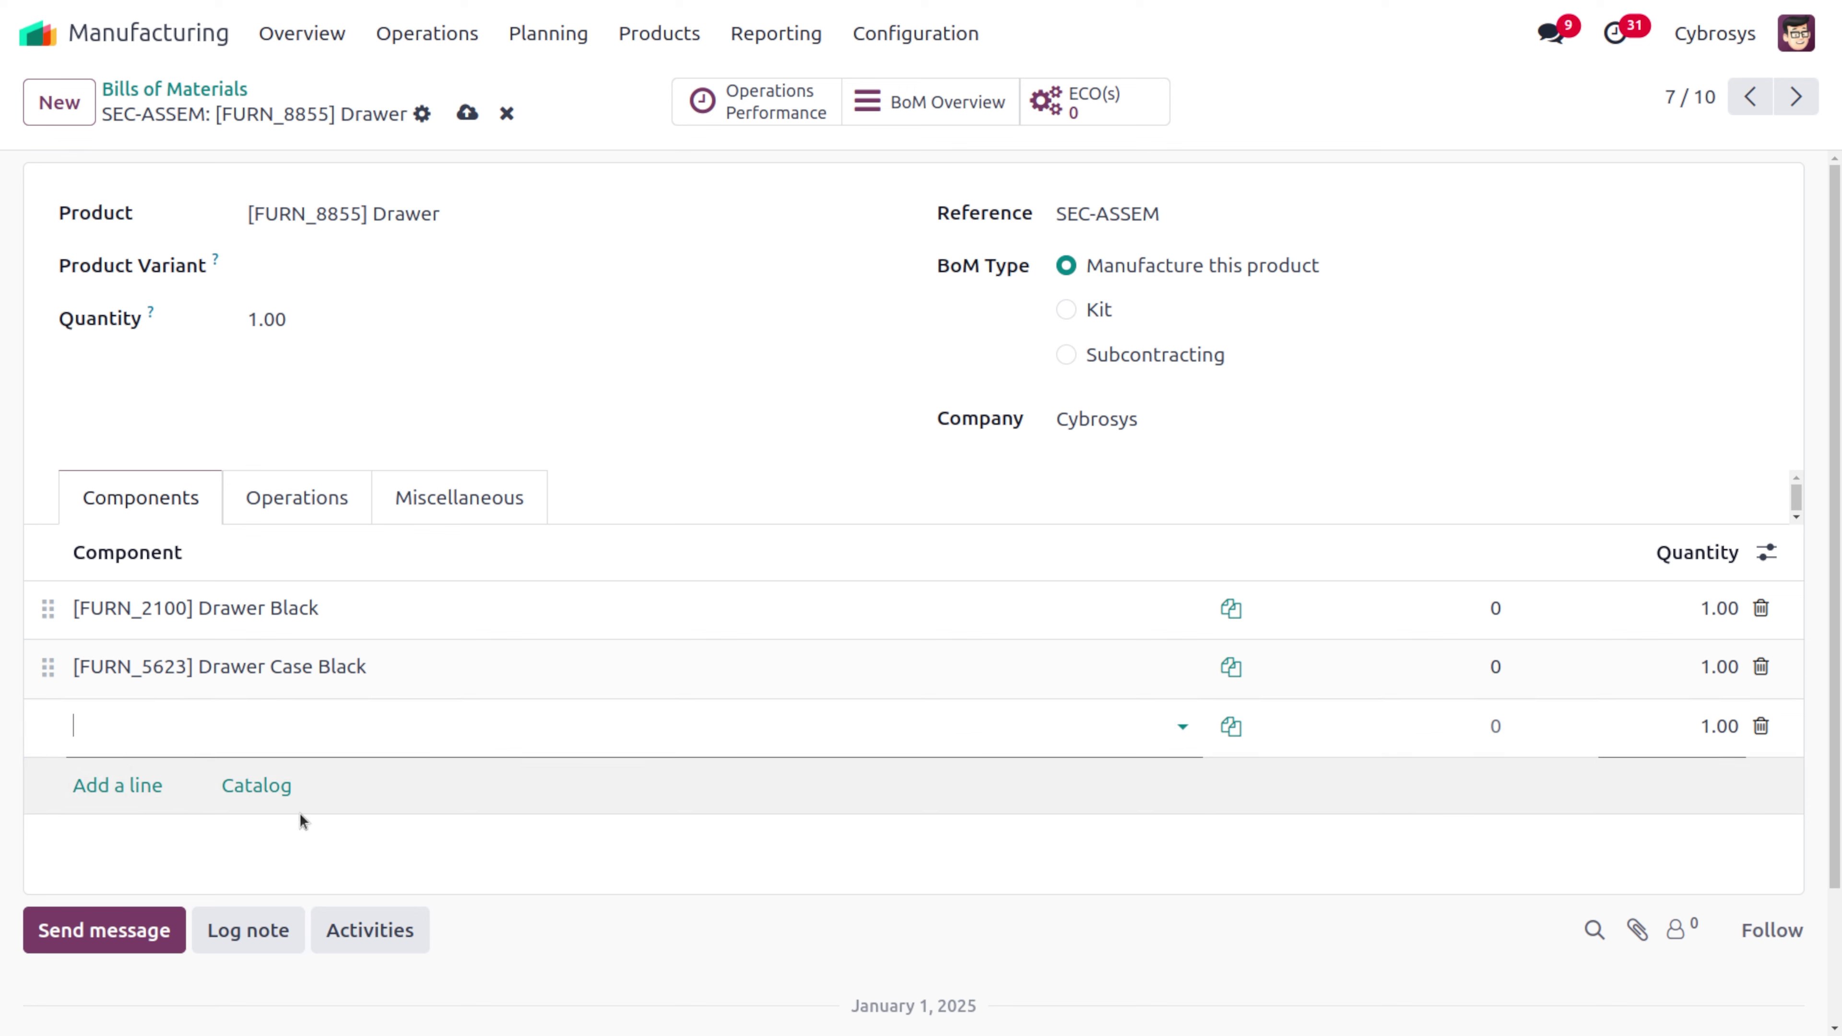
left_click(274, 786)
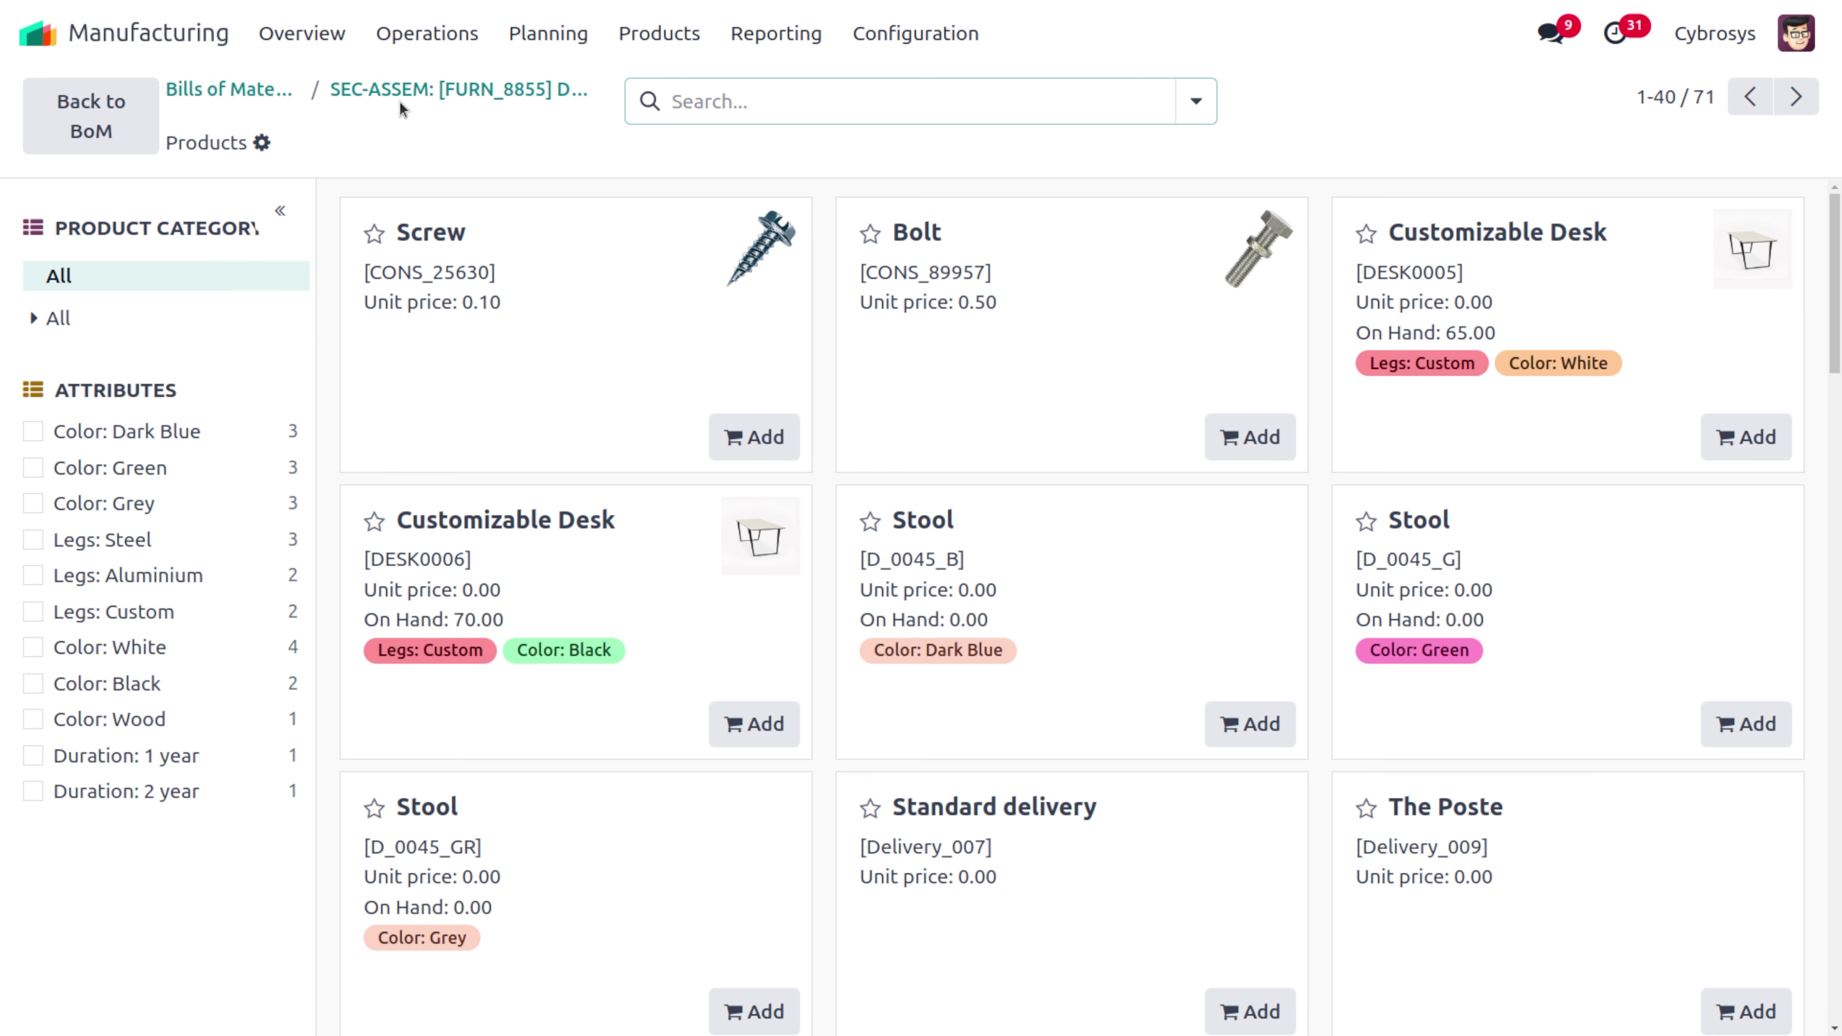
left_click(360, 91)
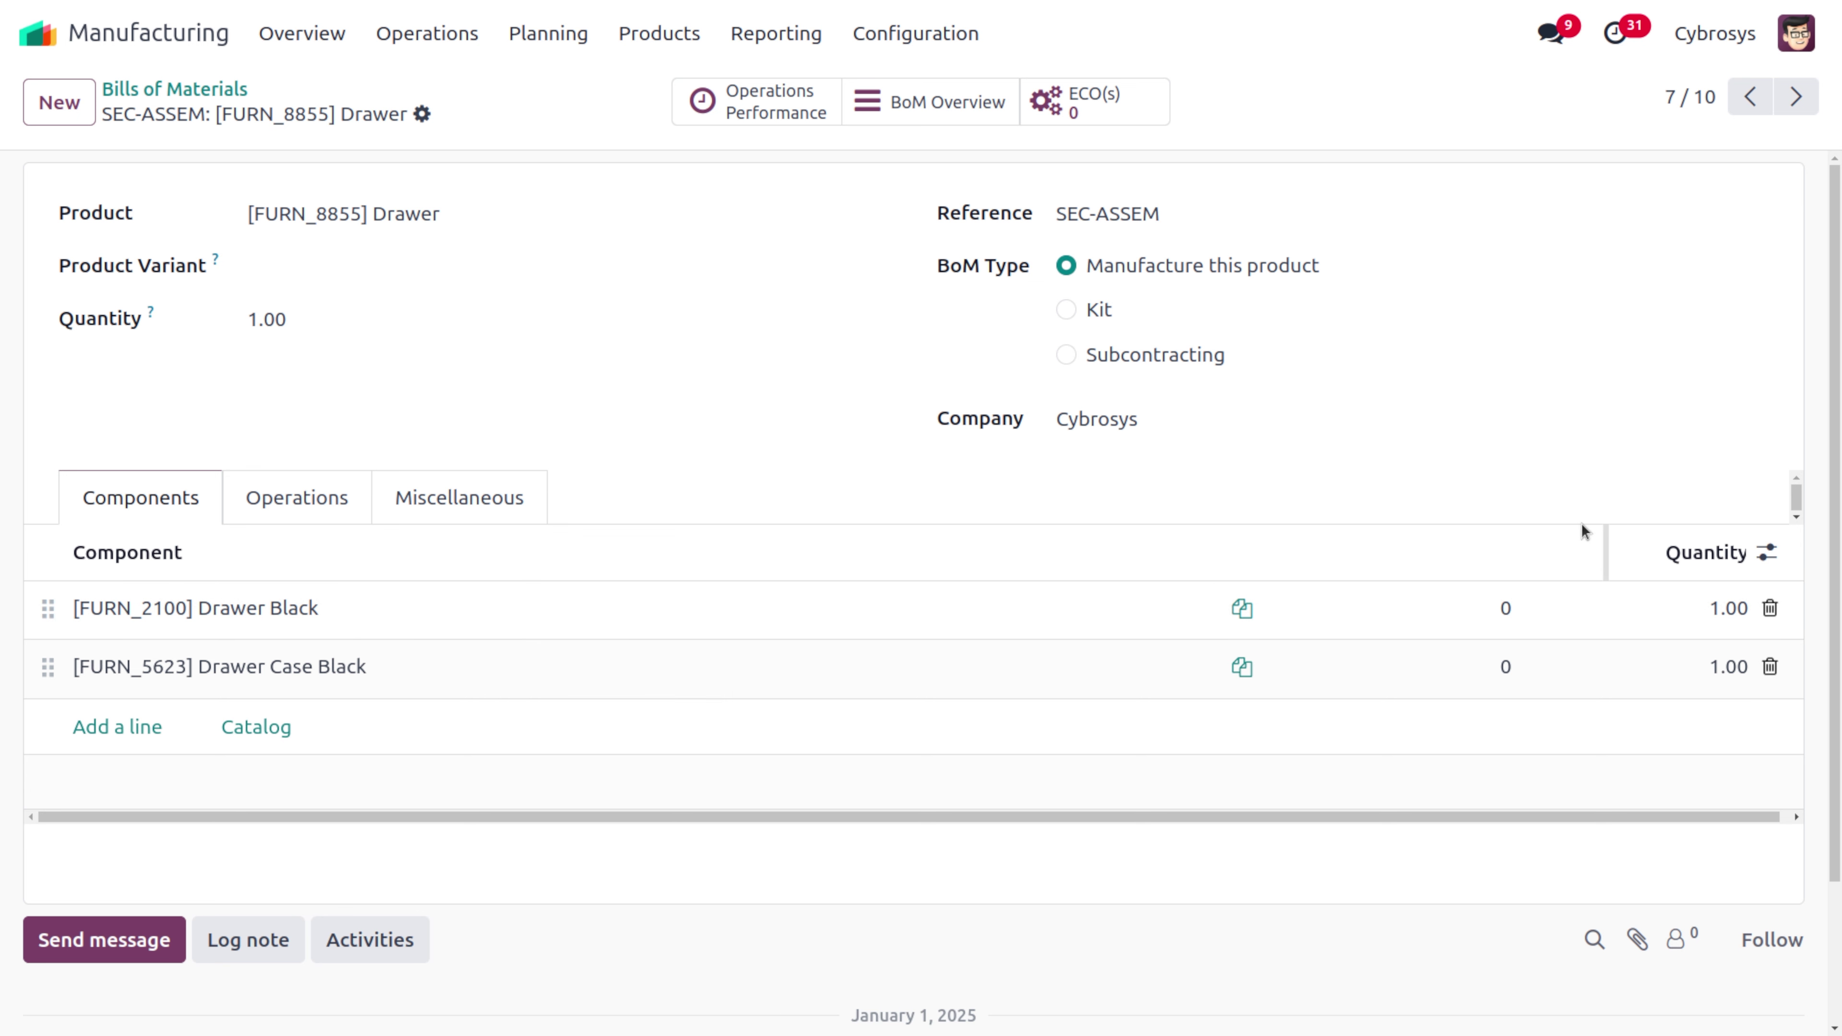
Show the Apply on Variants, Consumed in Operation and Highlight Consumption columns in the component list
left_click(1768, 555)
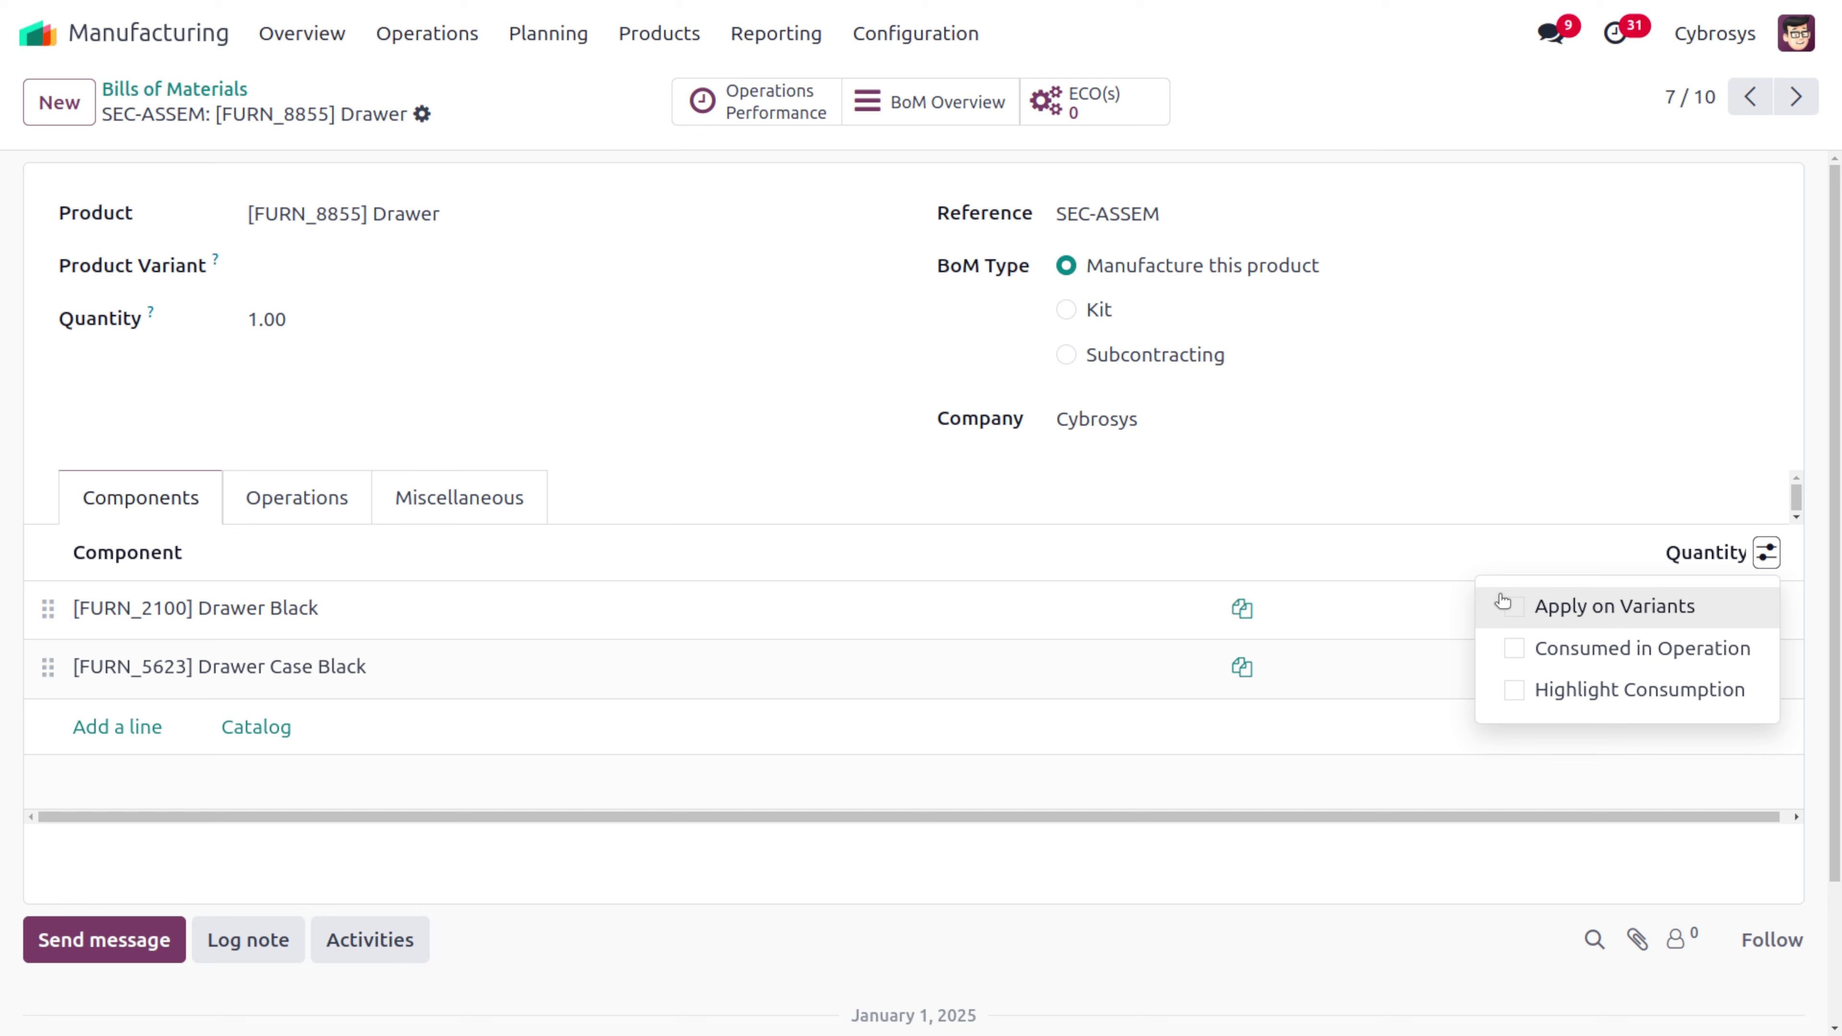
left_click(1515, 608)
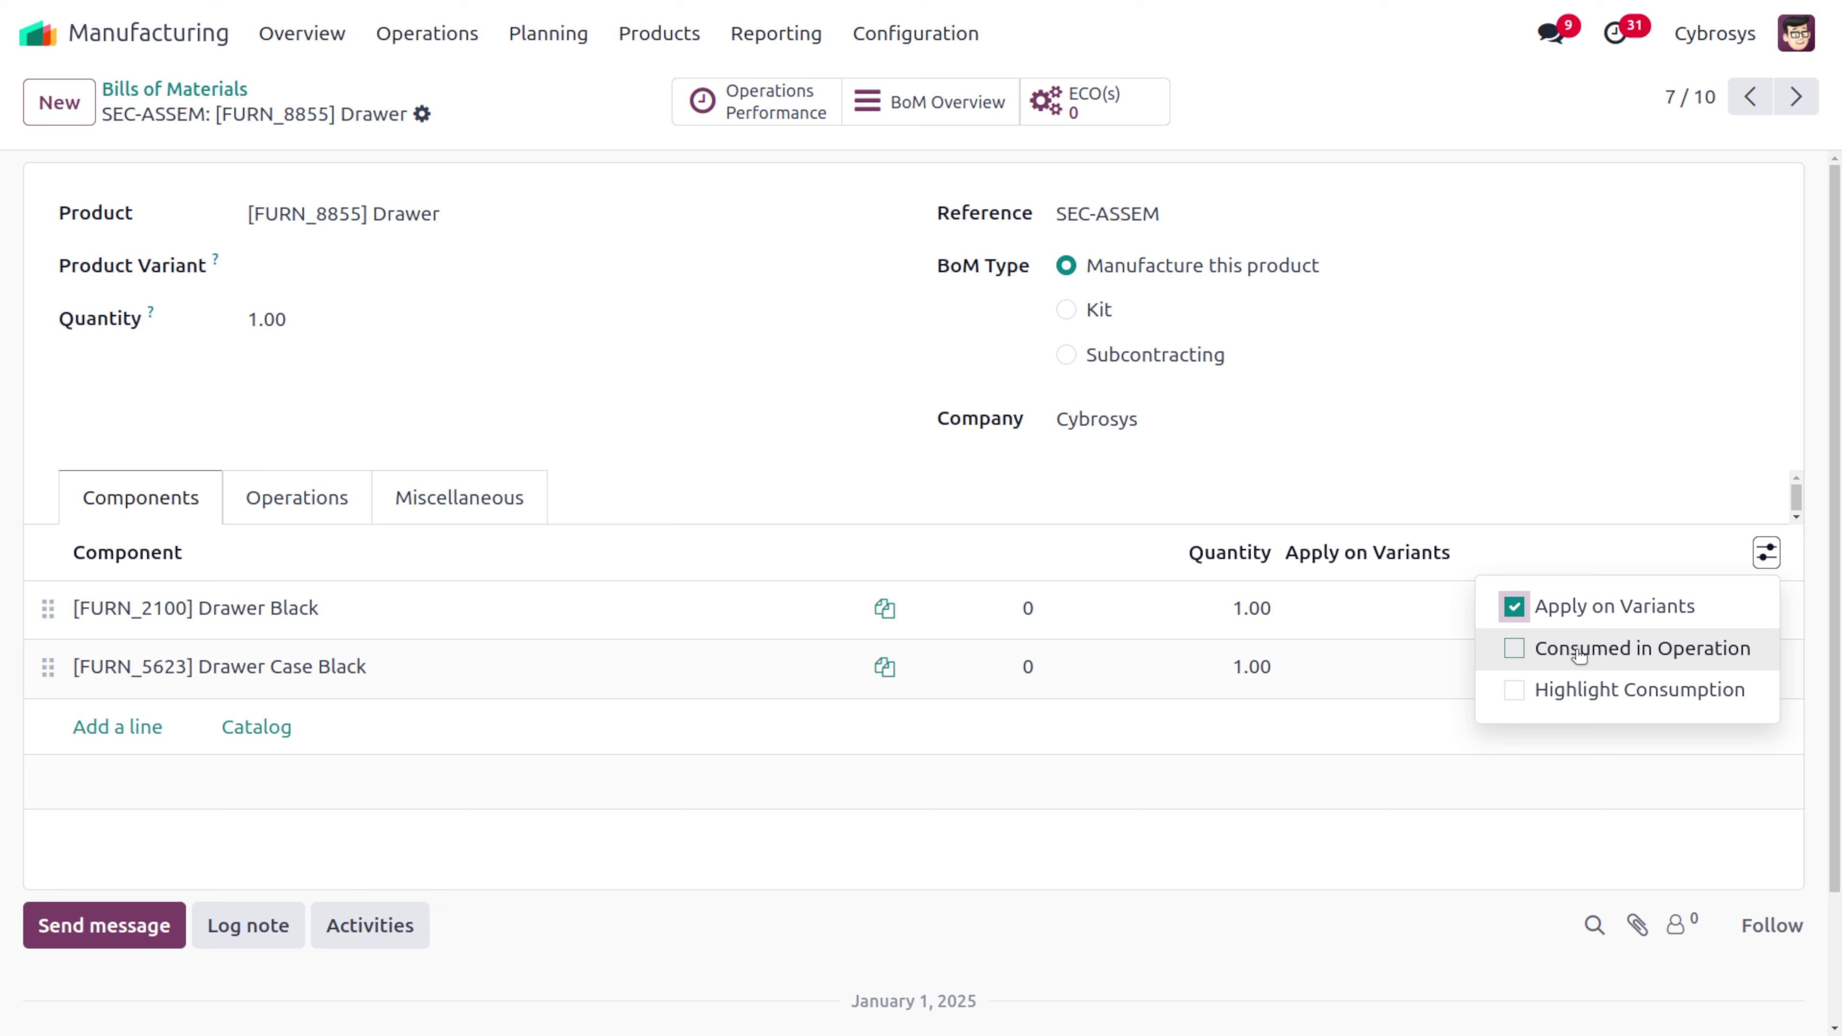
left_click(1515, 649)
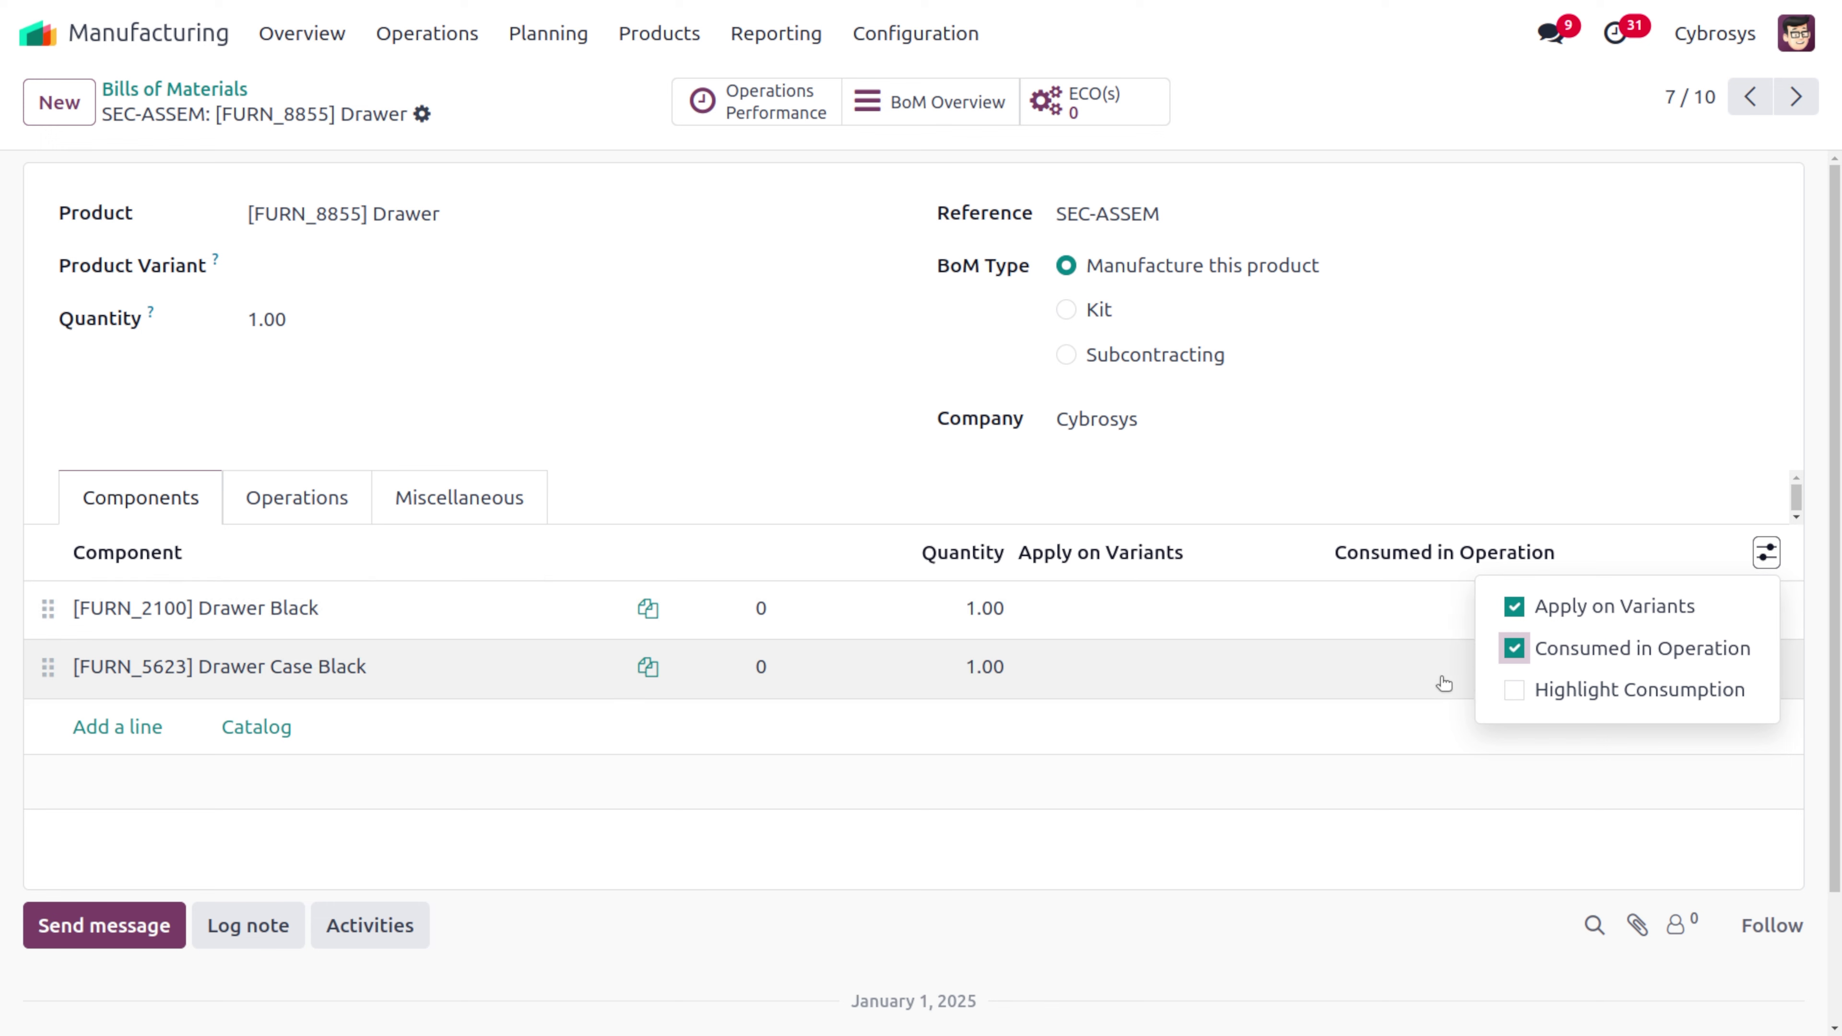
left_click(1514, 691)
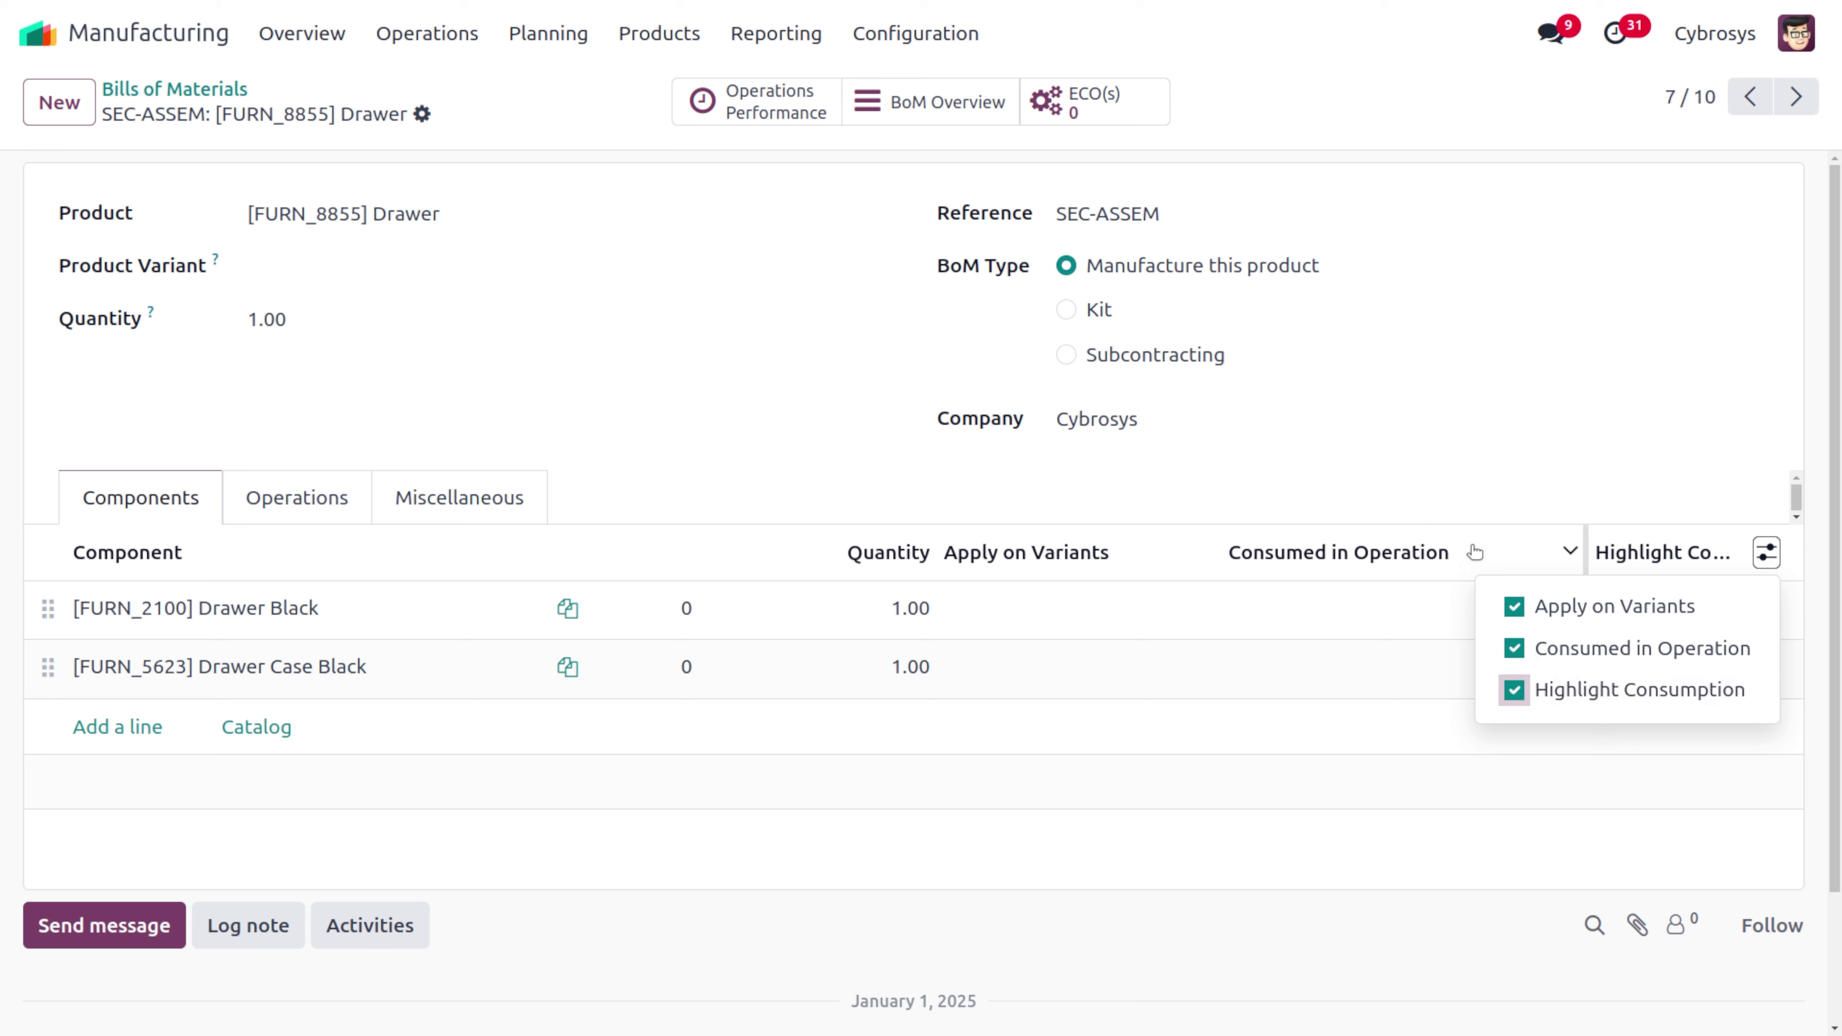
left_click(1595, 372)
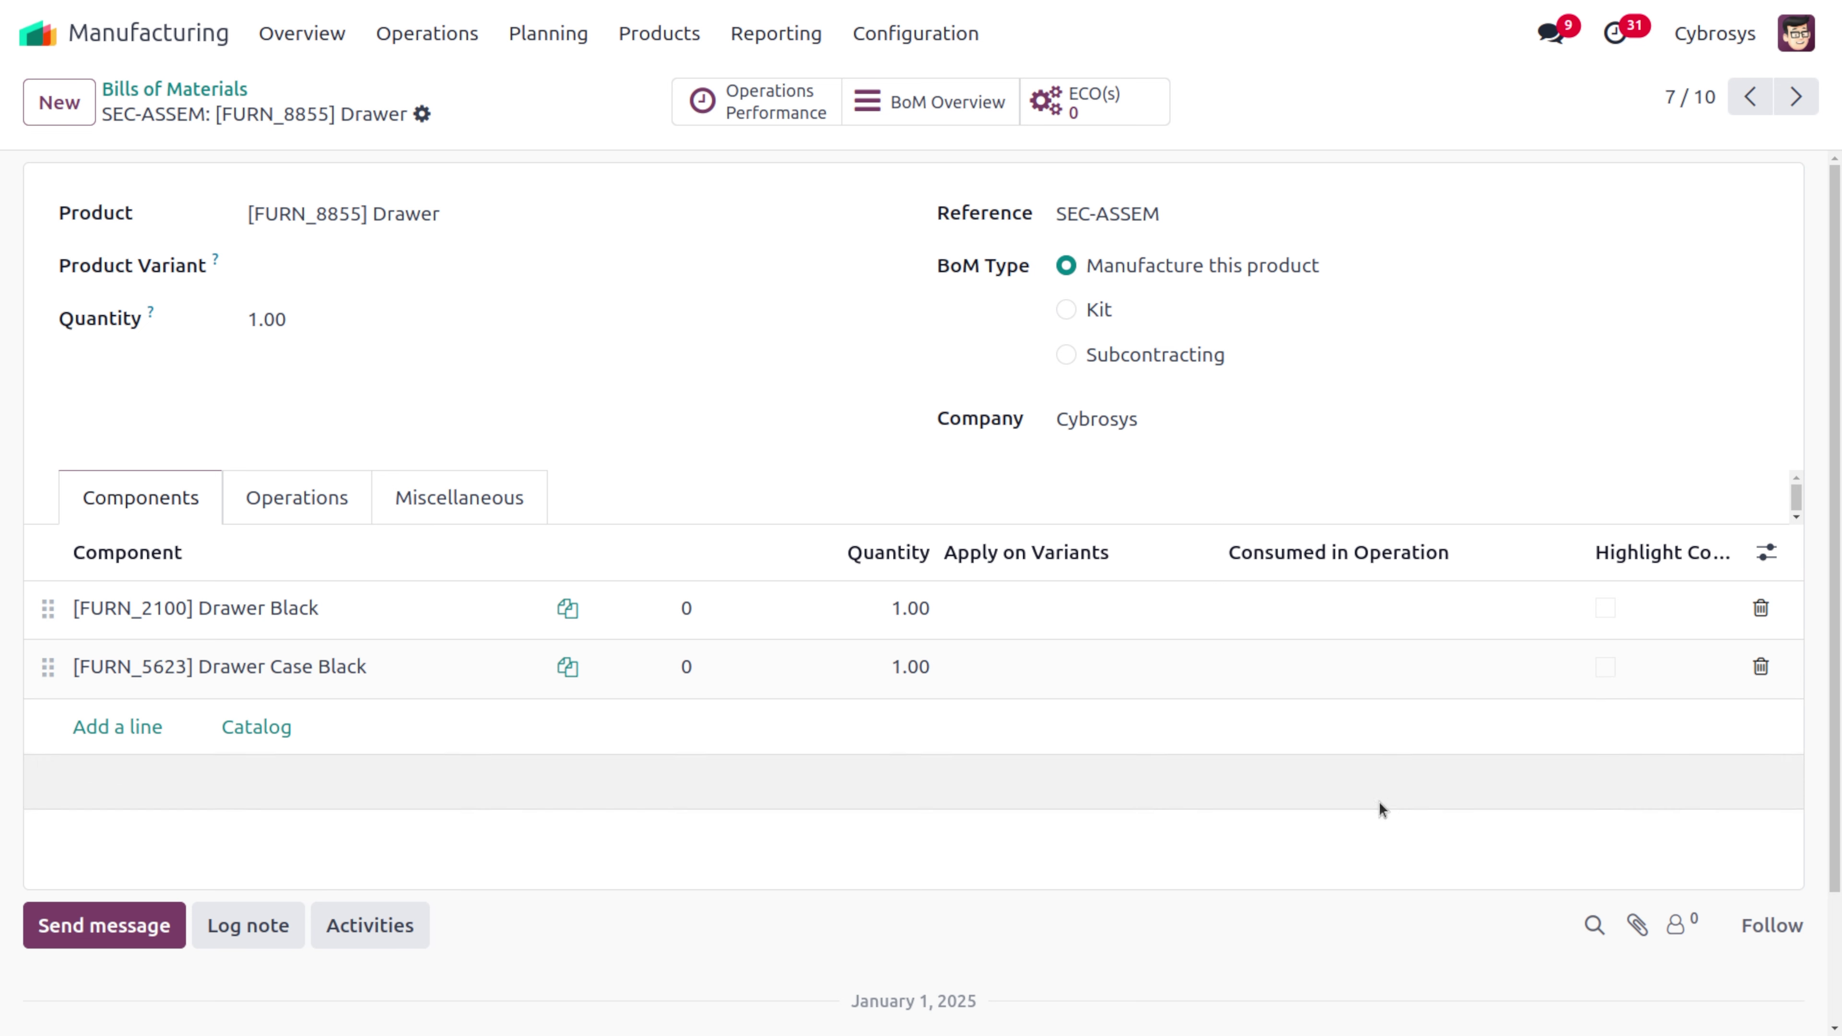
Hide the Apply on Variants, Consumed in Operation and Highlight Consumption columns in the component list
left_click(1767, 553)
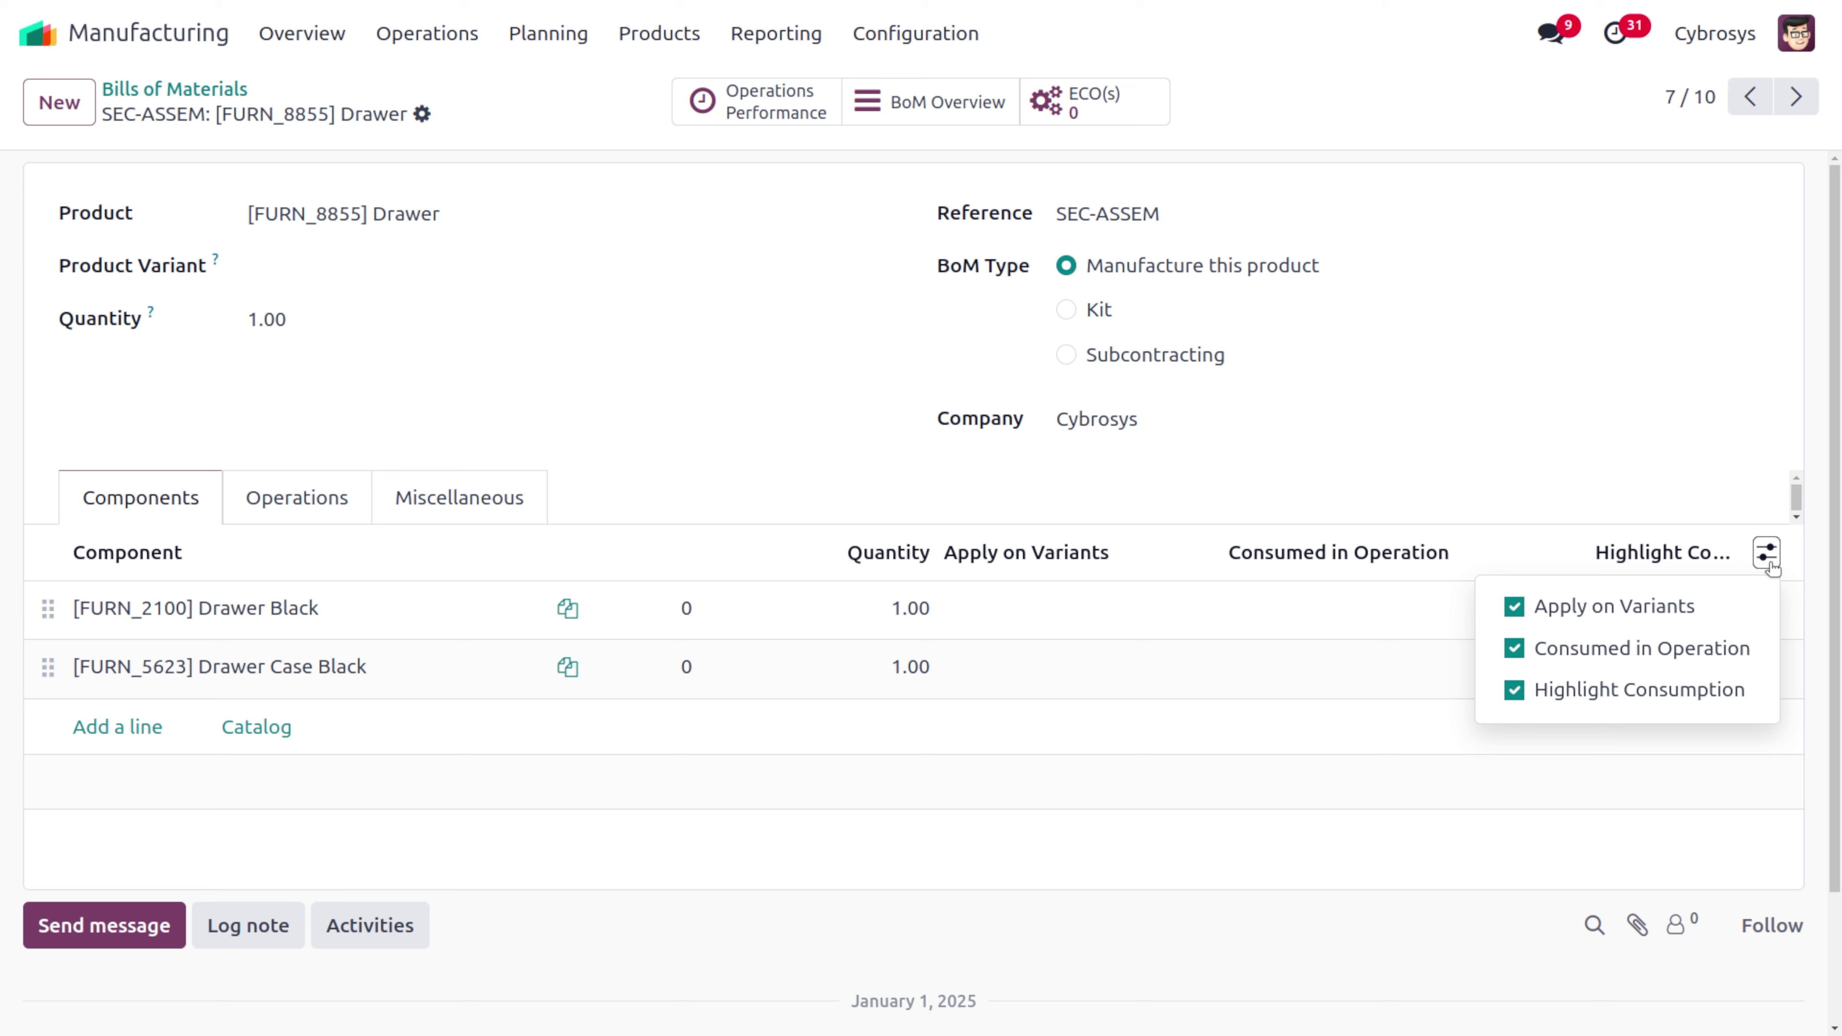
left_click(1516, 607)
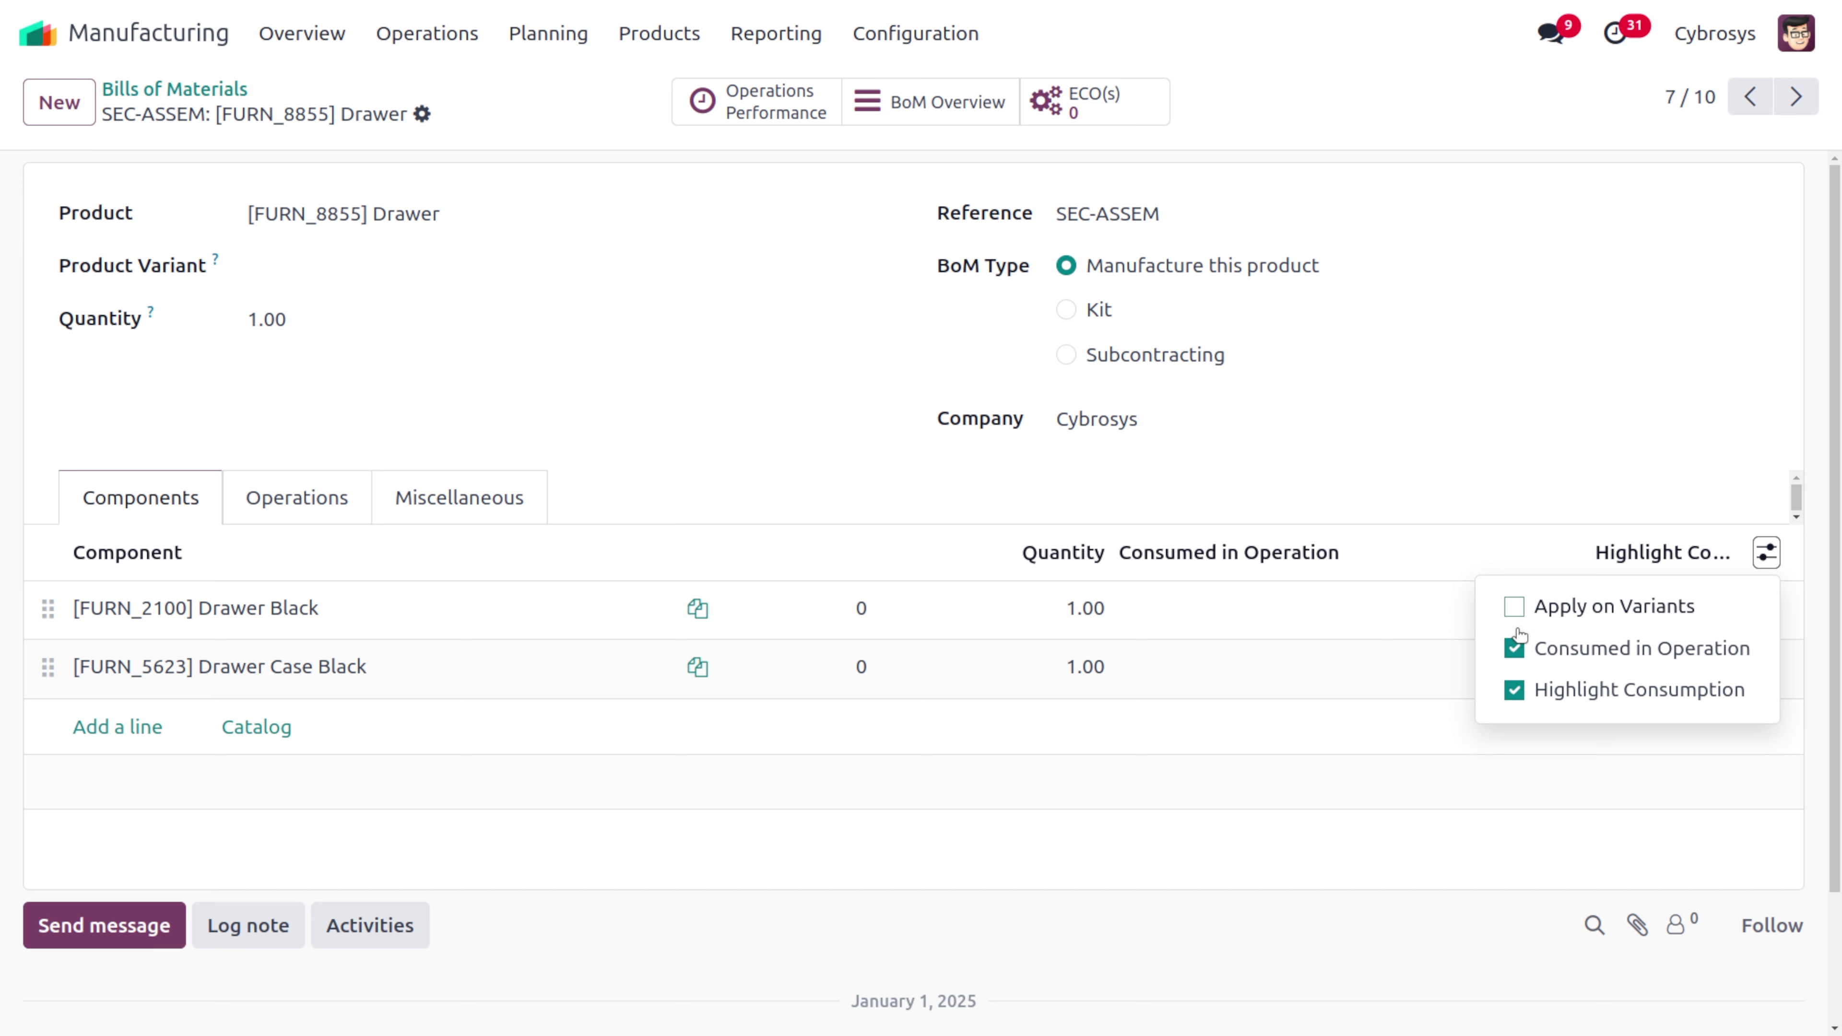
left_click(1515, 648)
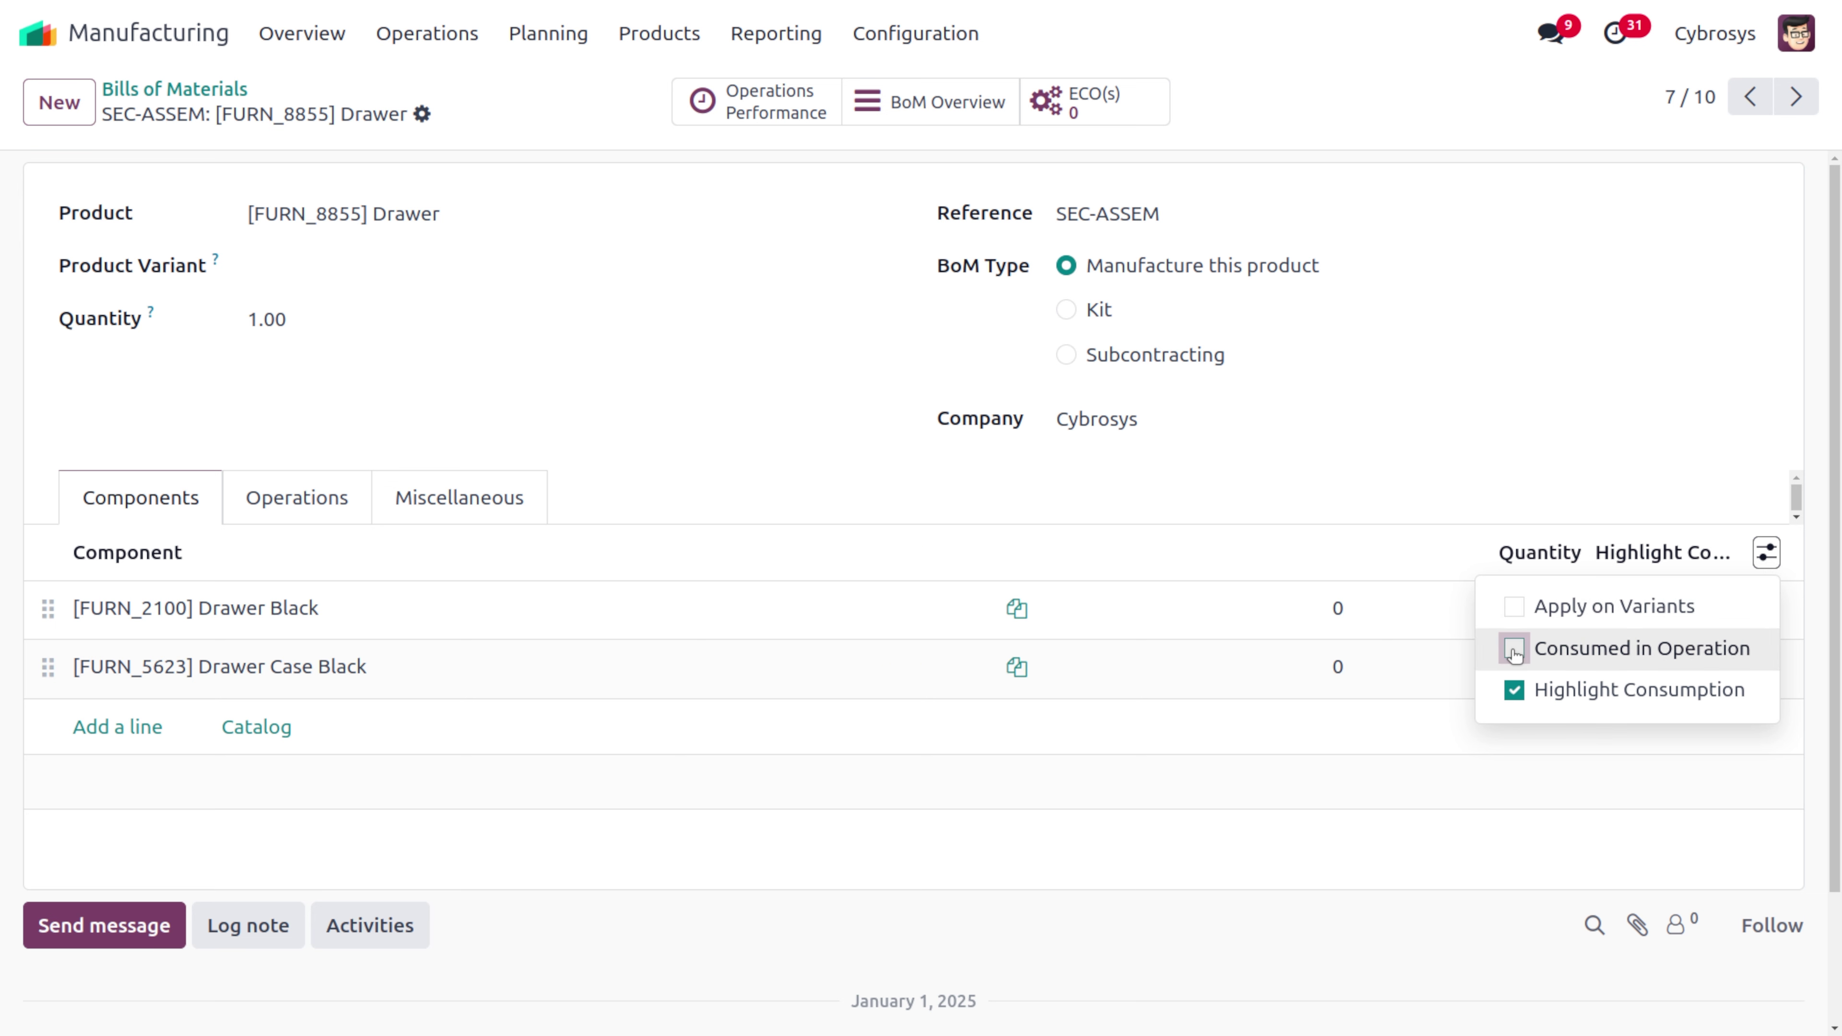
left_click(1509, 693)
left_click(1668, 313)
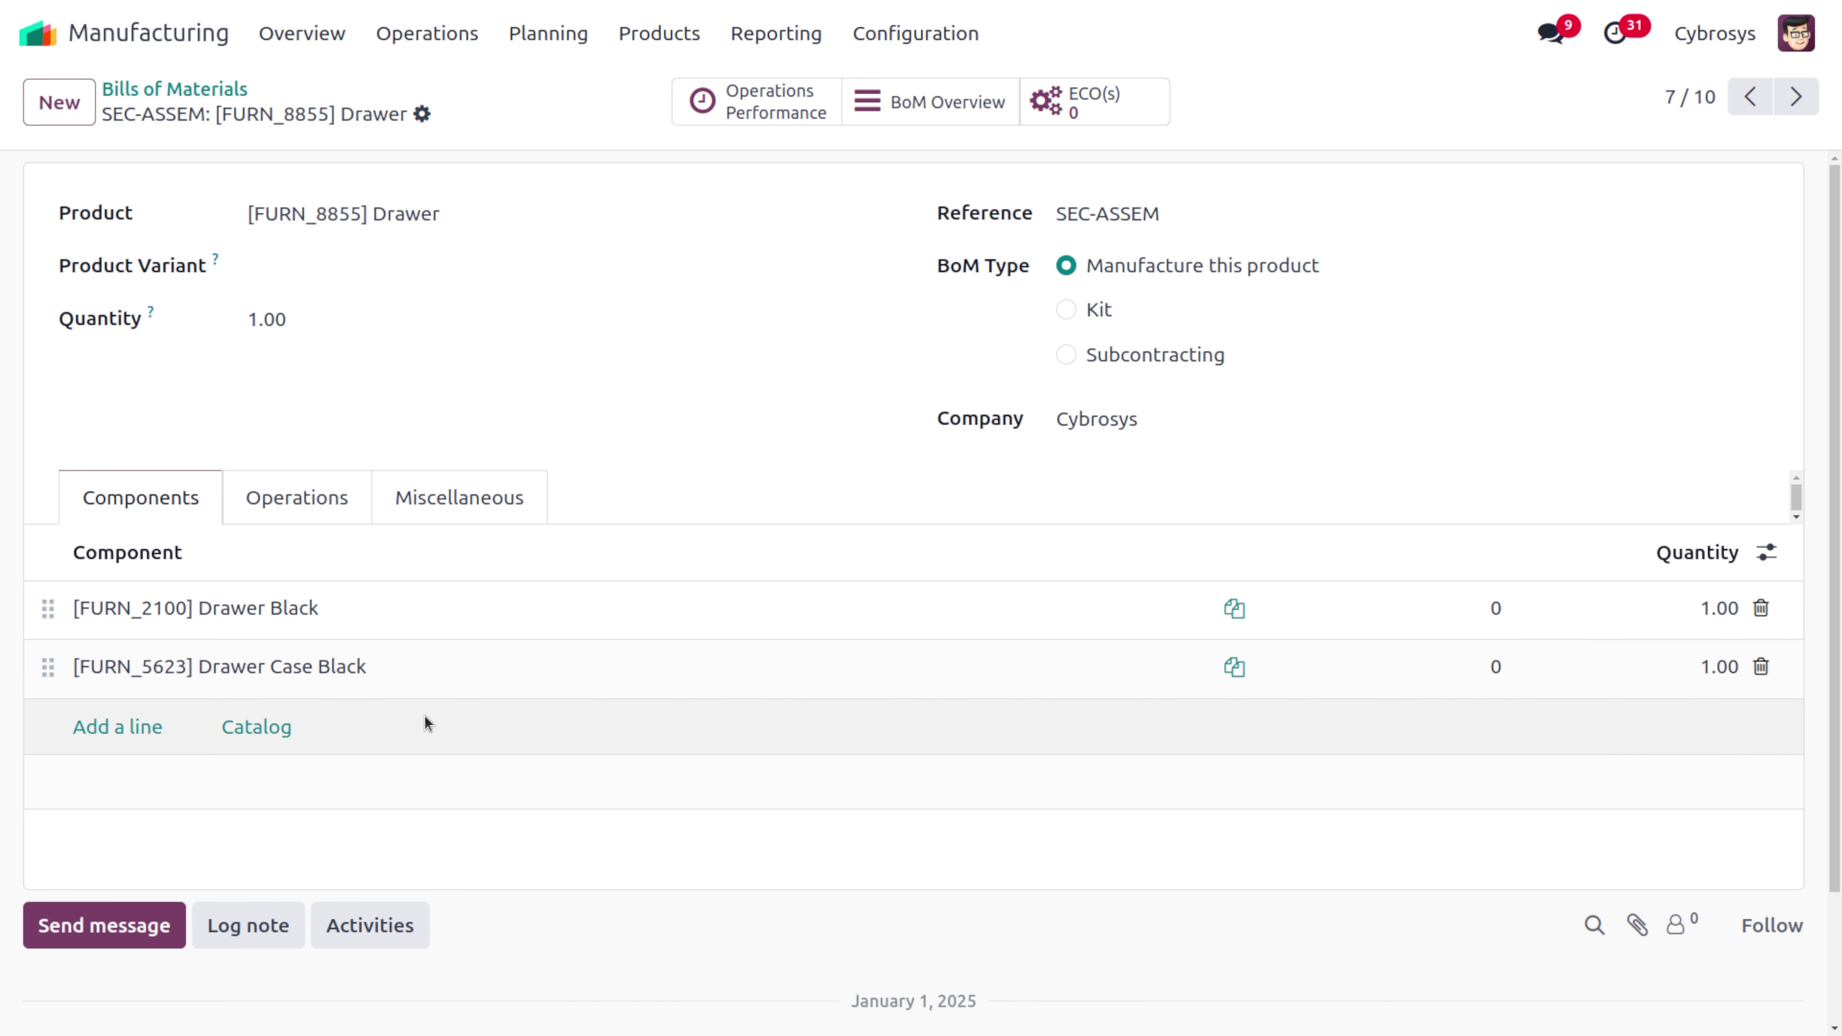
Open the Manufacturing settings and read the explanation of the Work Orders option
scroll(425, 719, "down", 2)
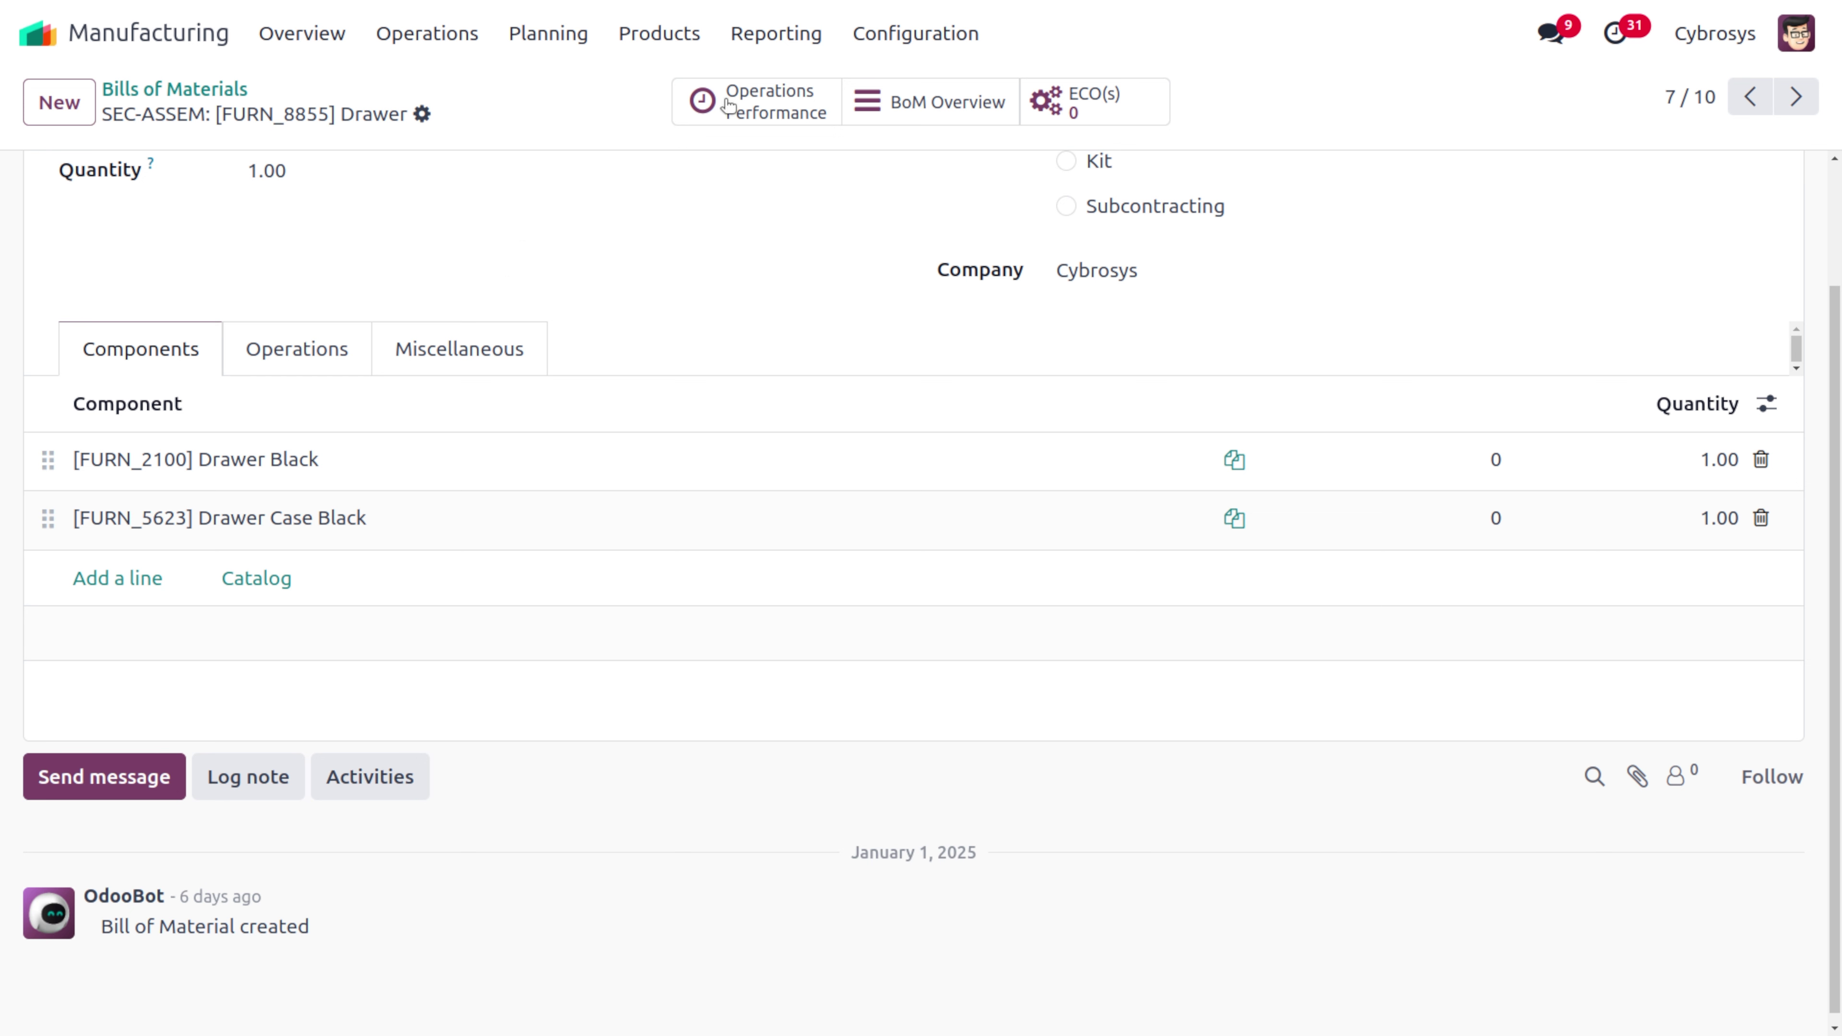
left_click(893, 24)
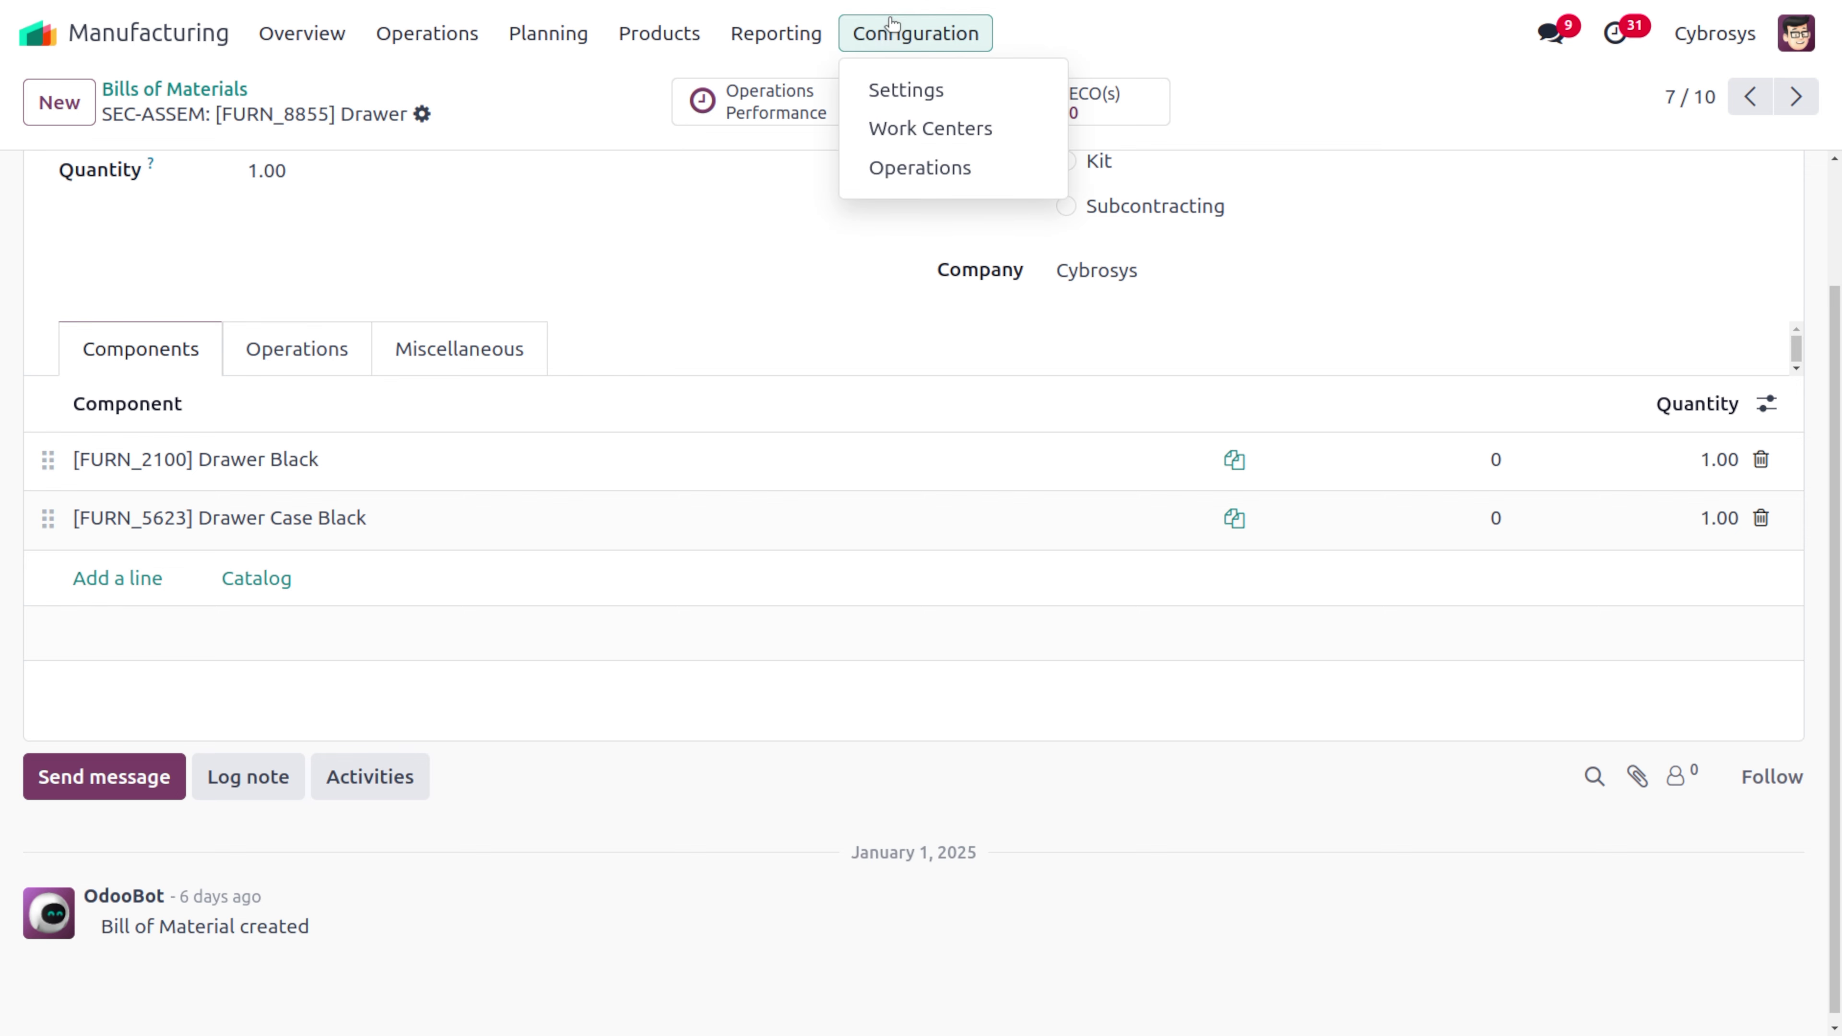
left_click(911, 85)
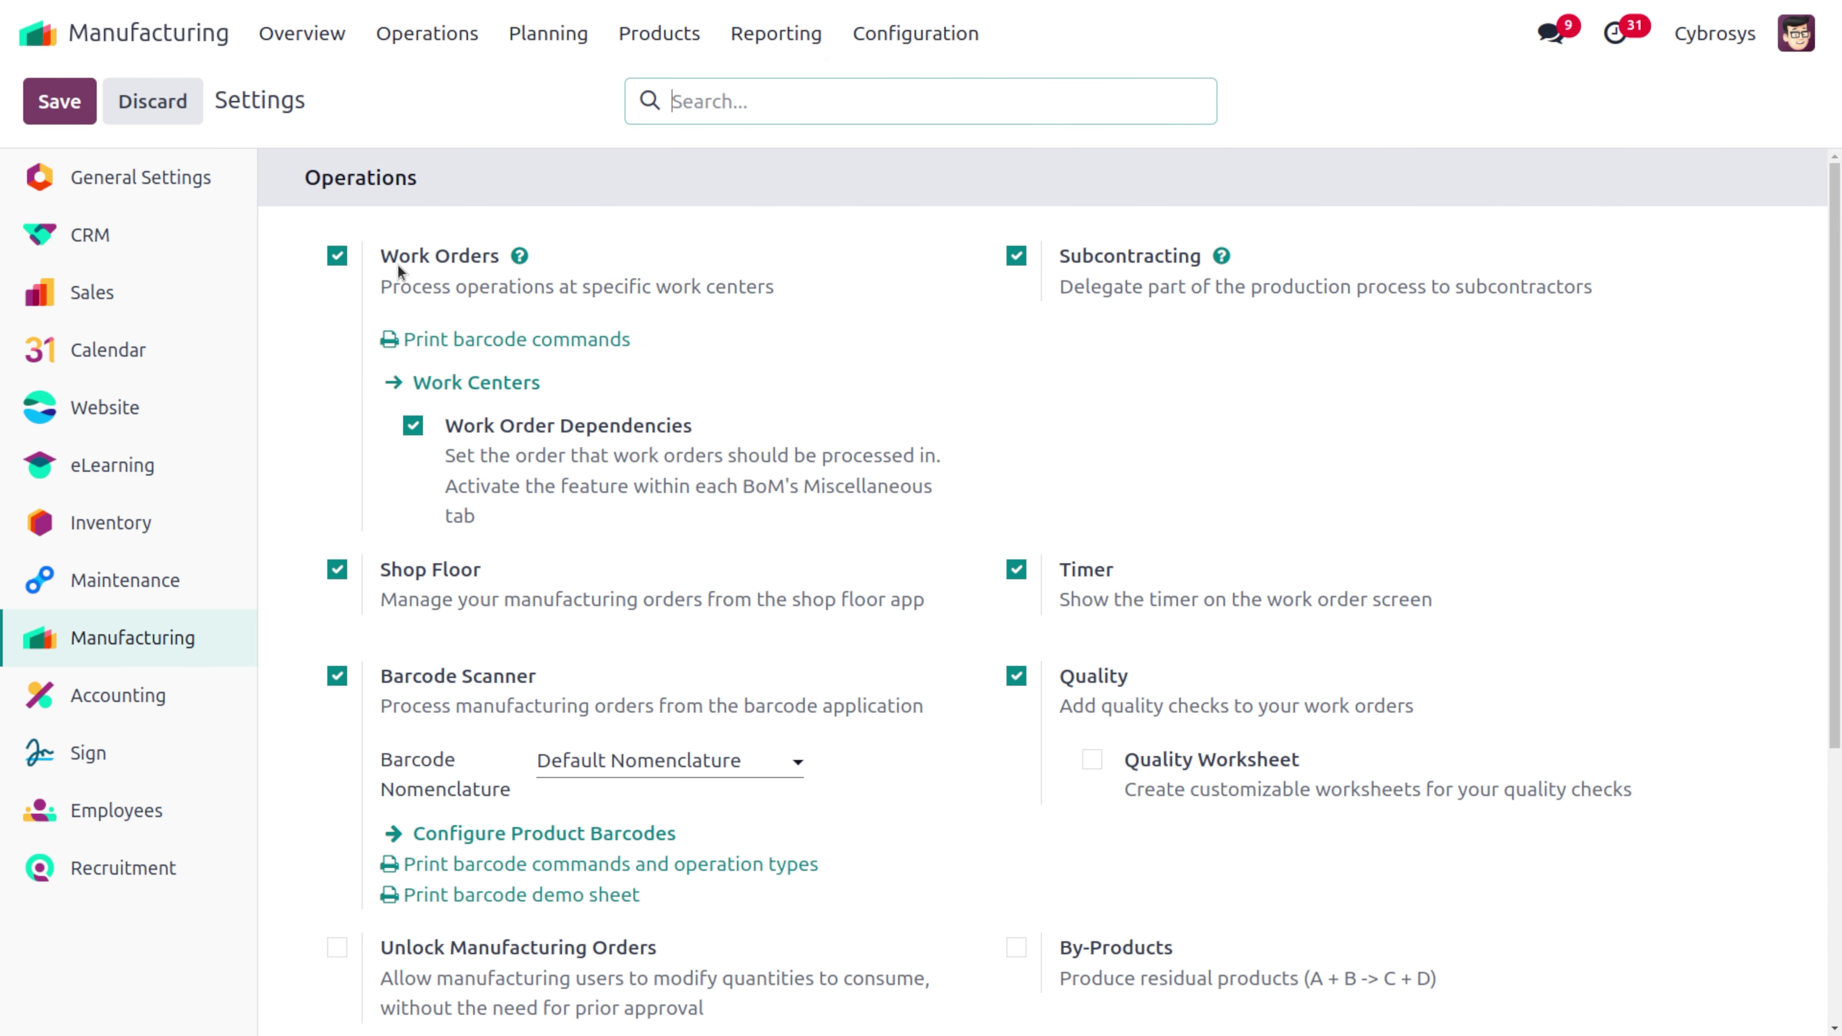
mouse_move(454, 286)
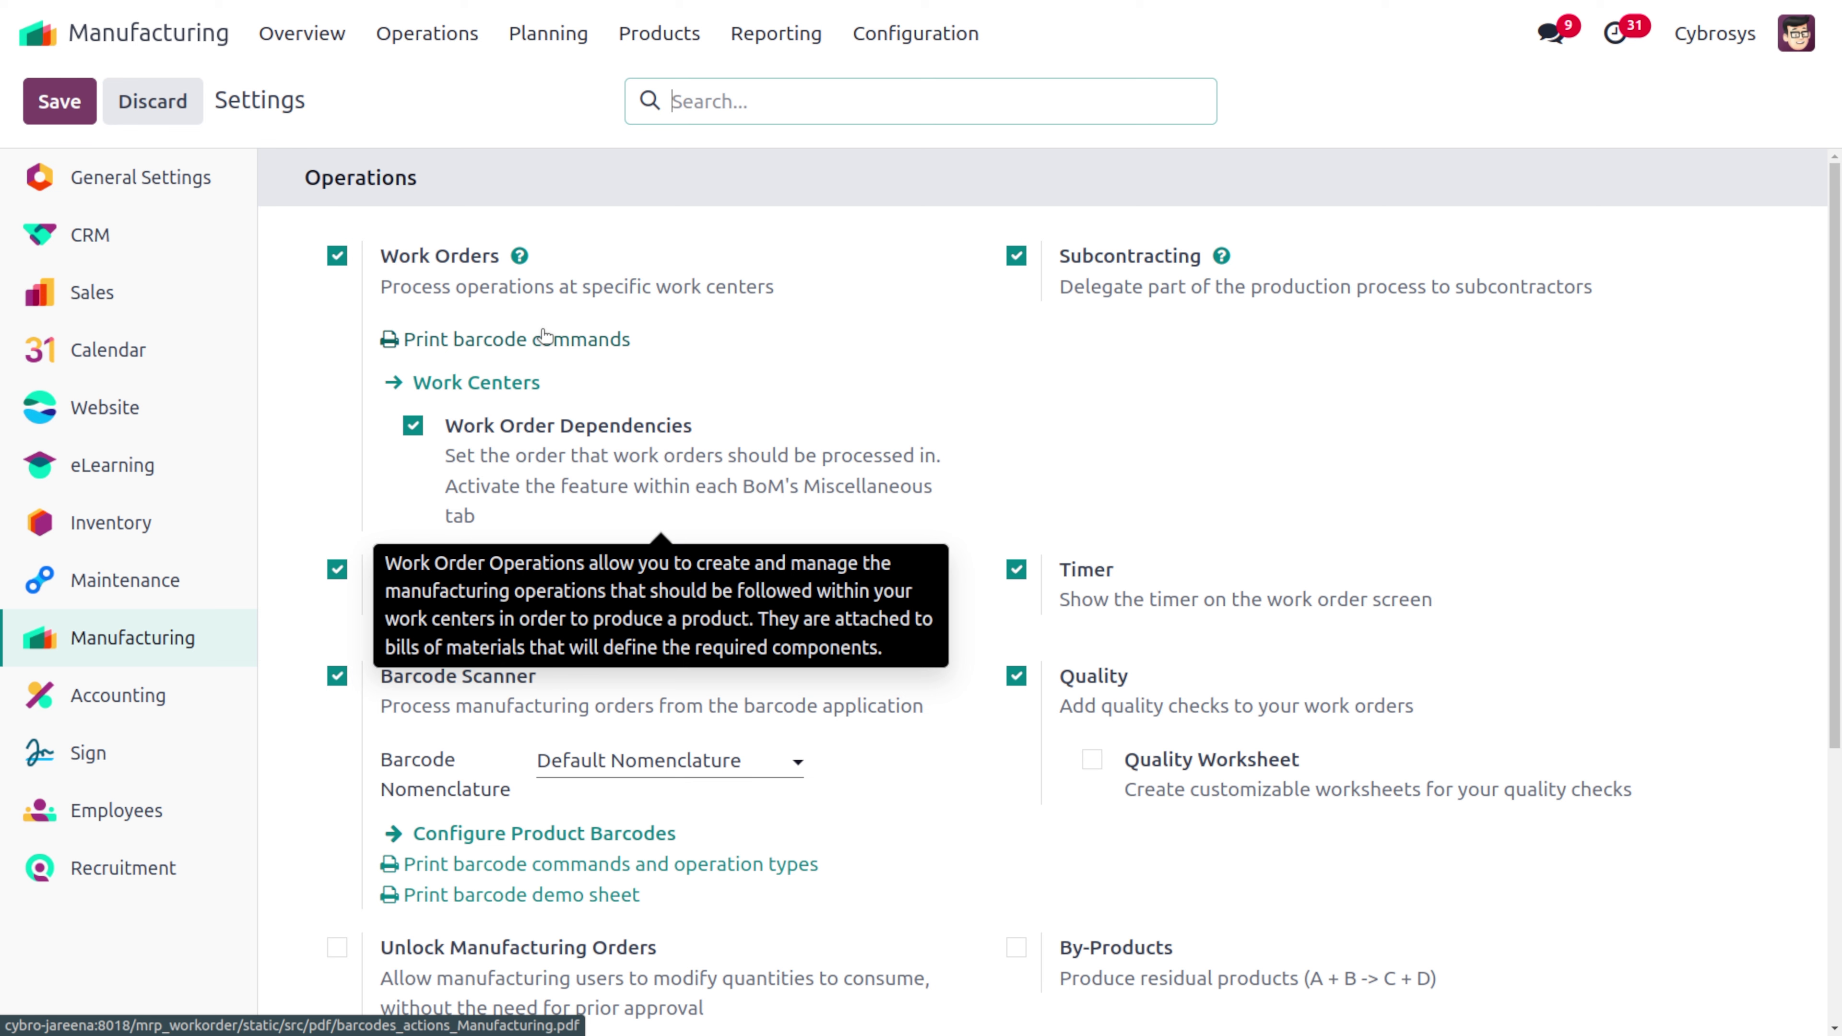
Open the list of manufacturing operations and view the Manual Assembly operation of the Table Top bill of materials
left_click(911, 53)
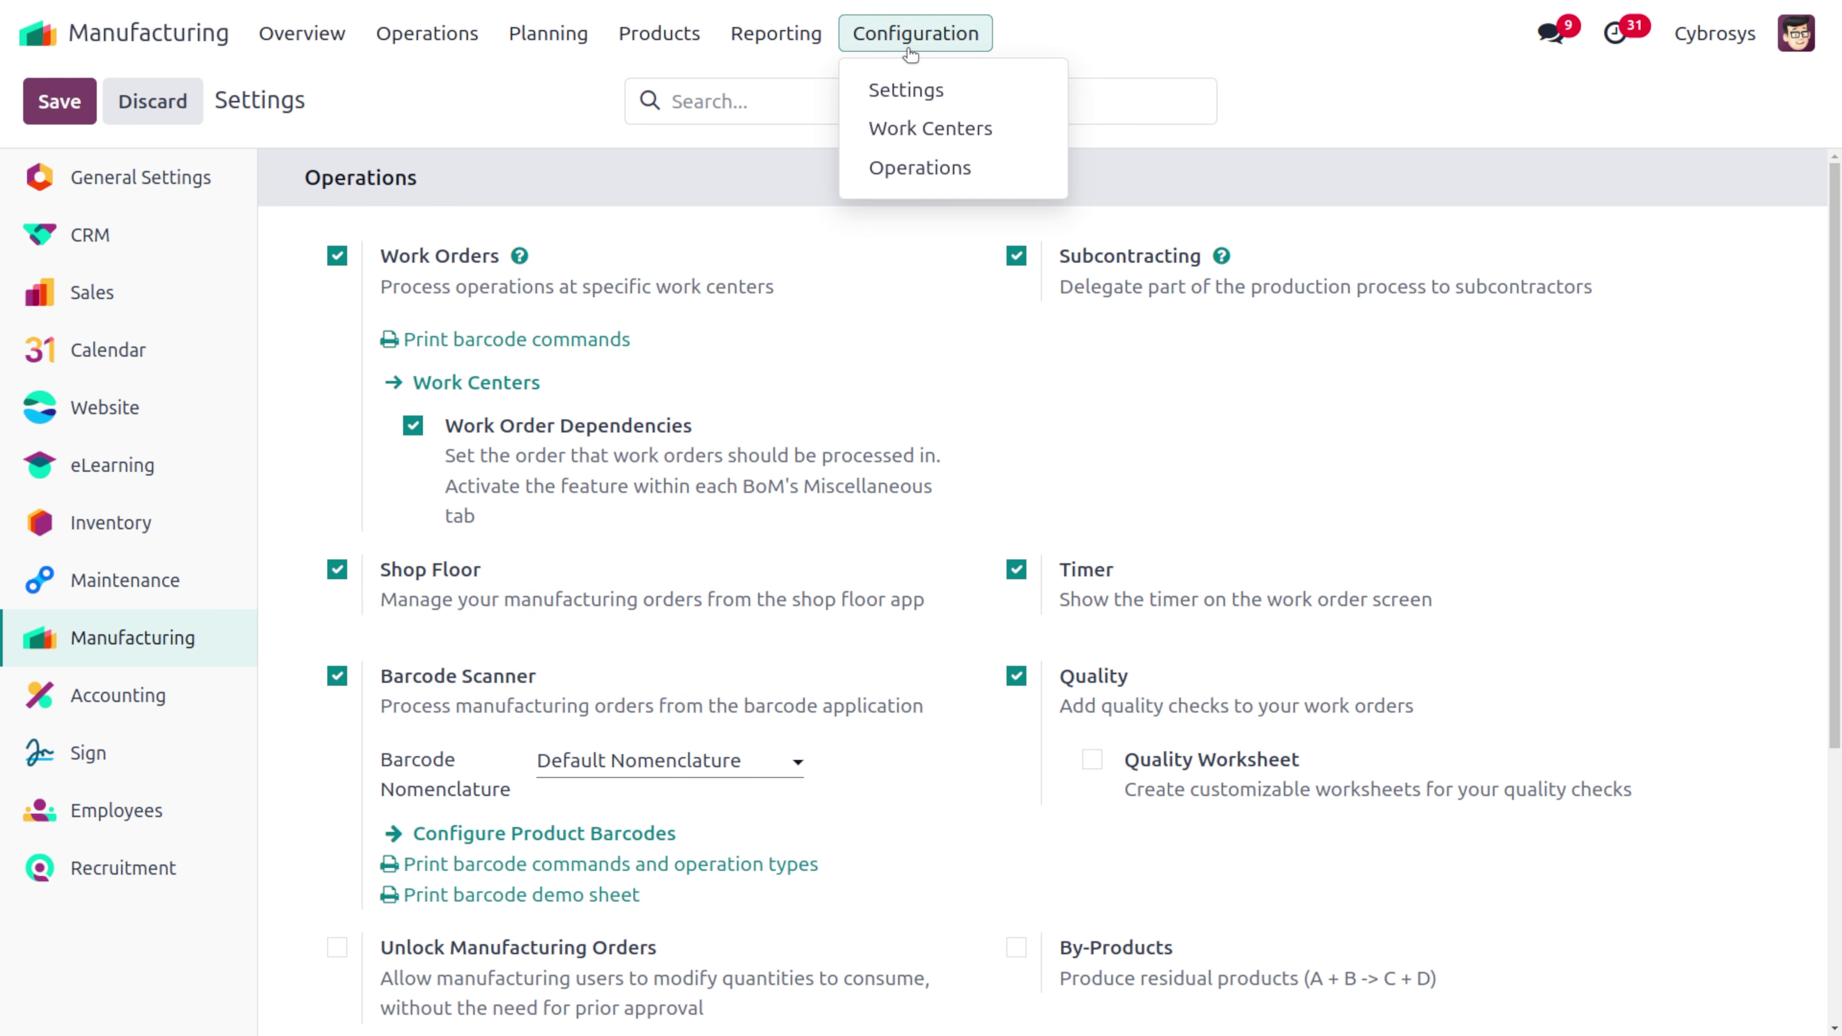
left_click(924, 177)
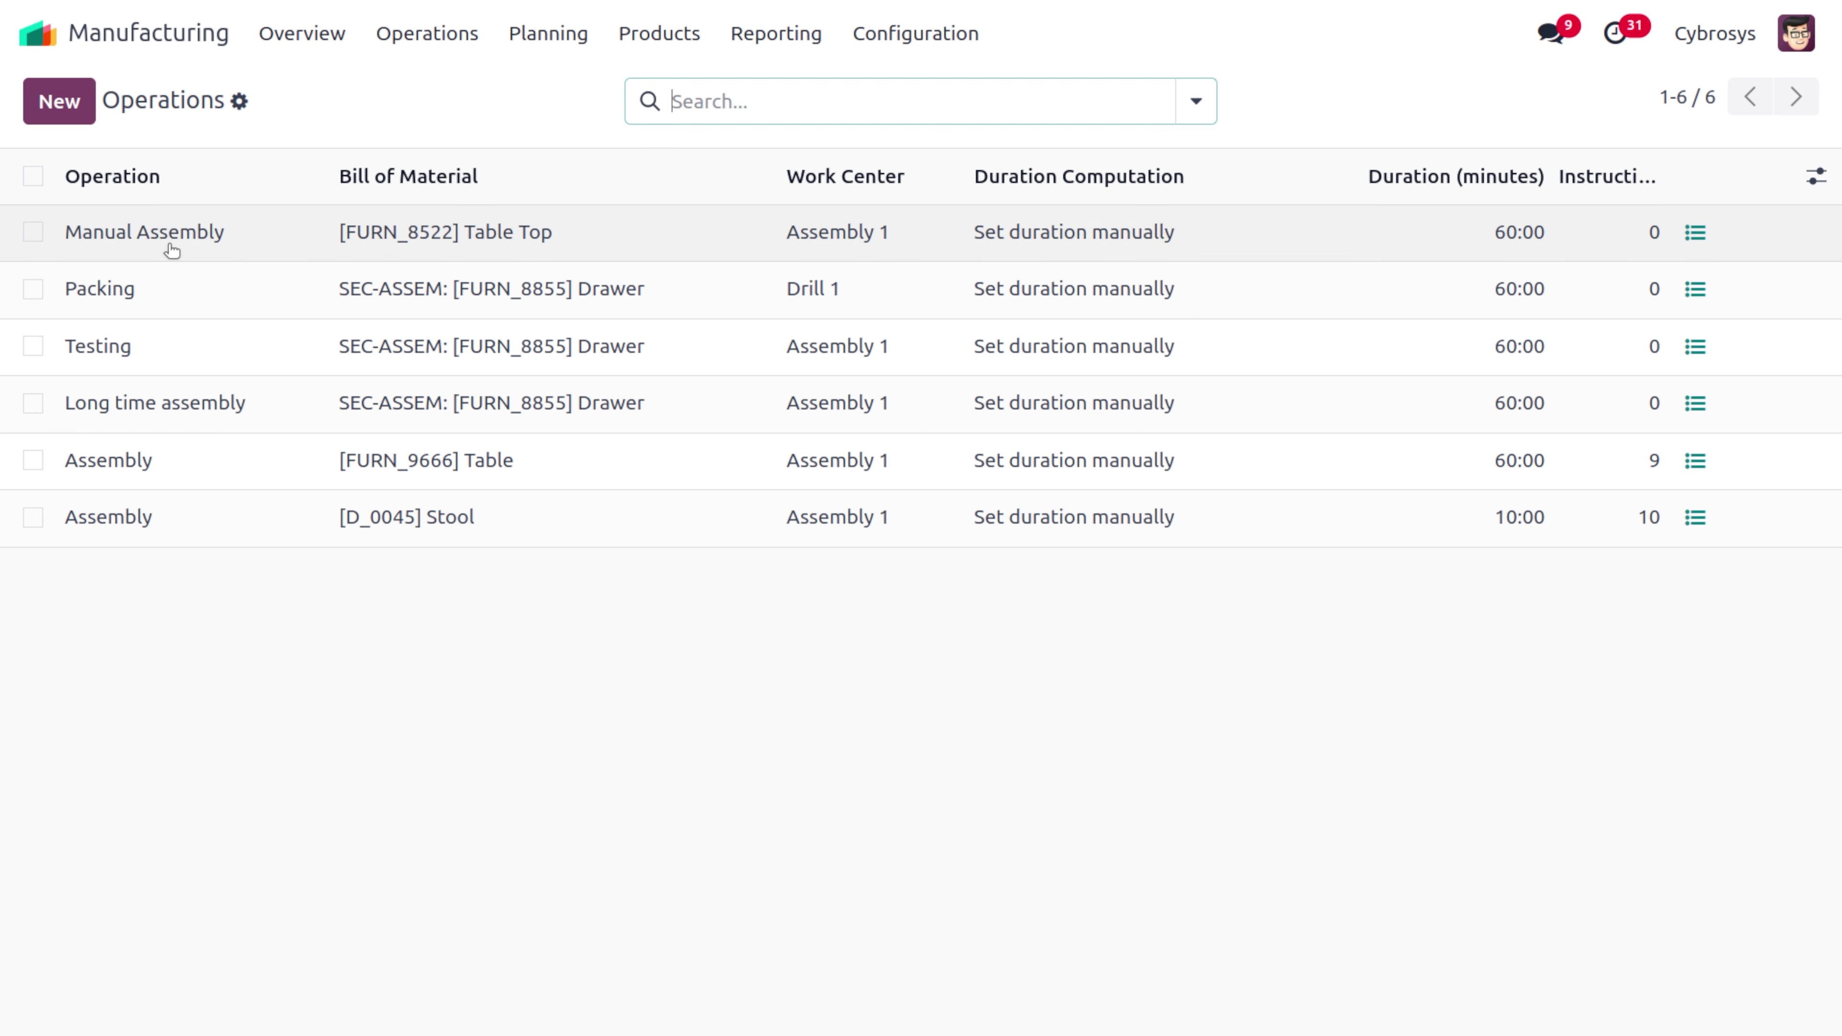
left_click(168, 248)
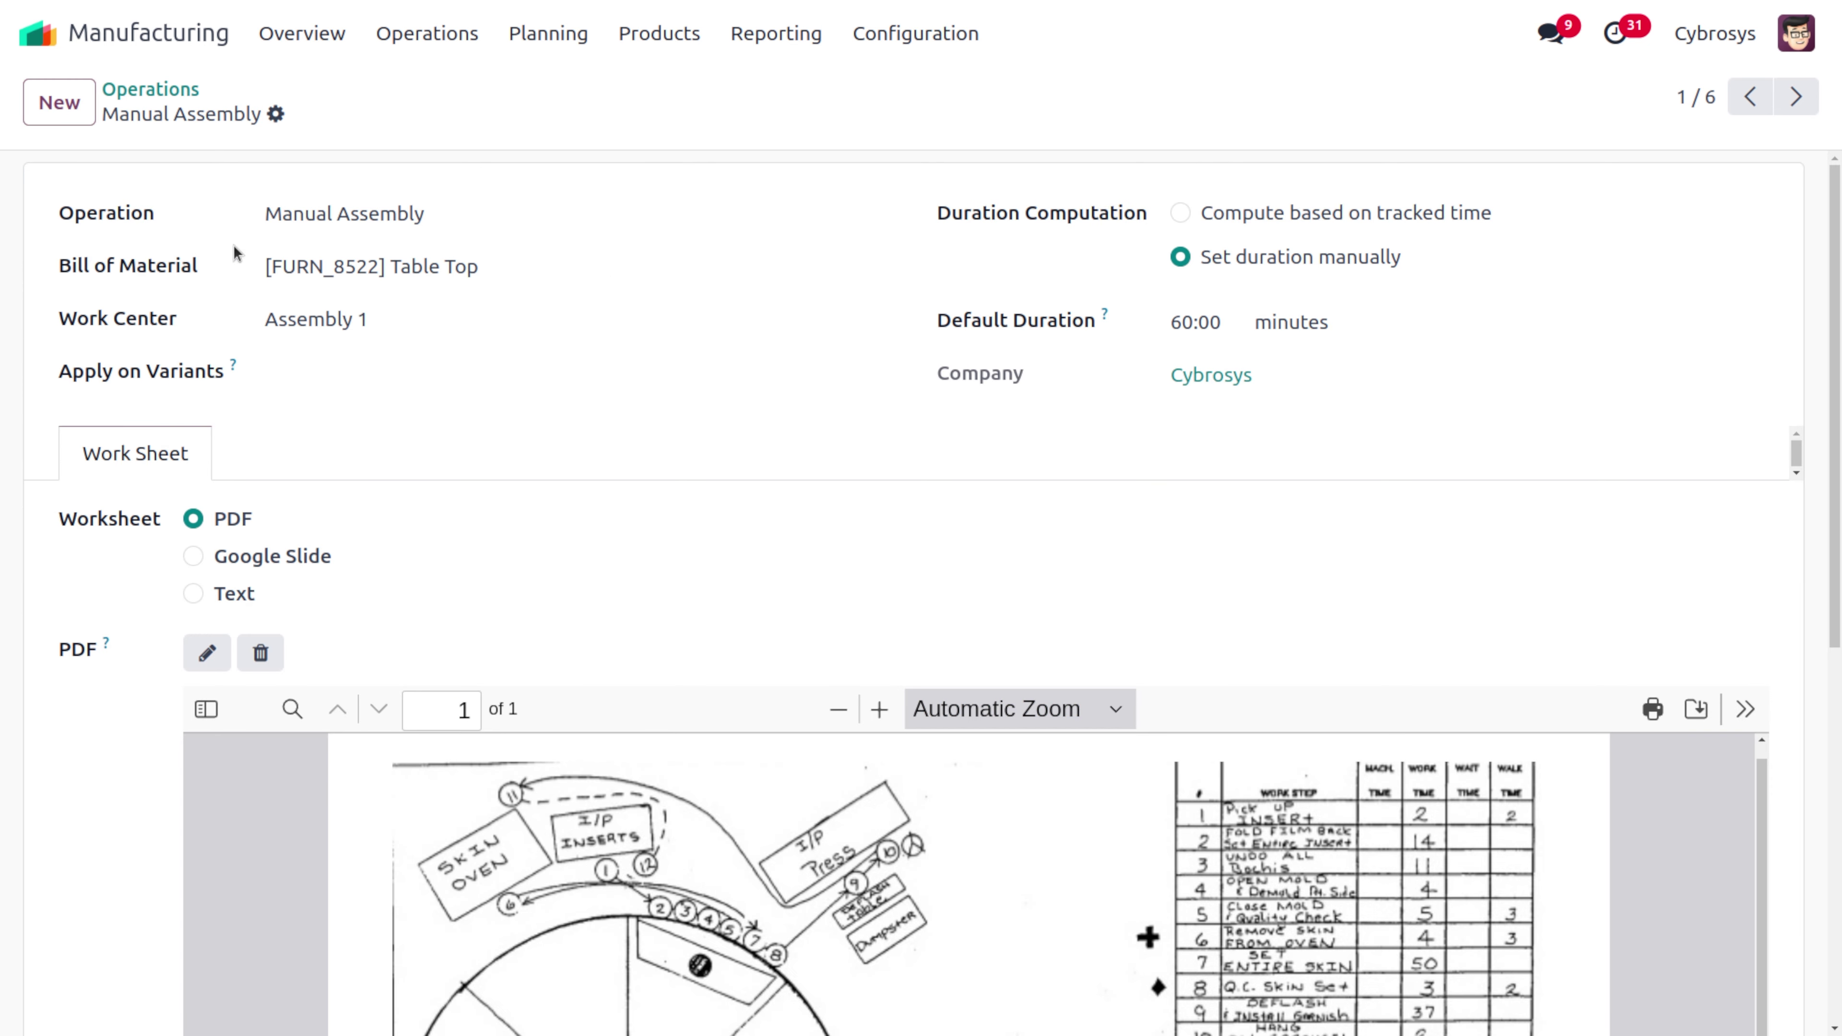
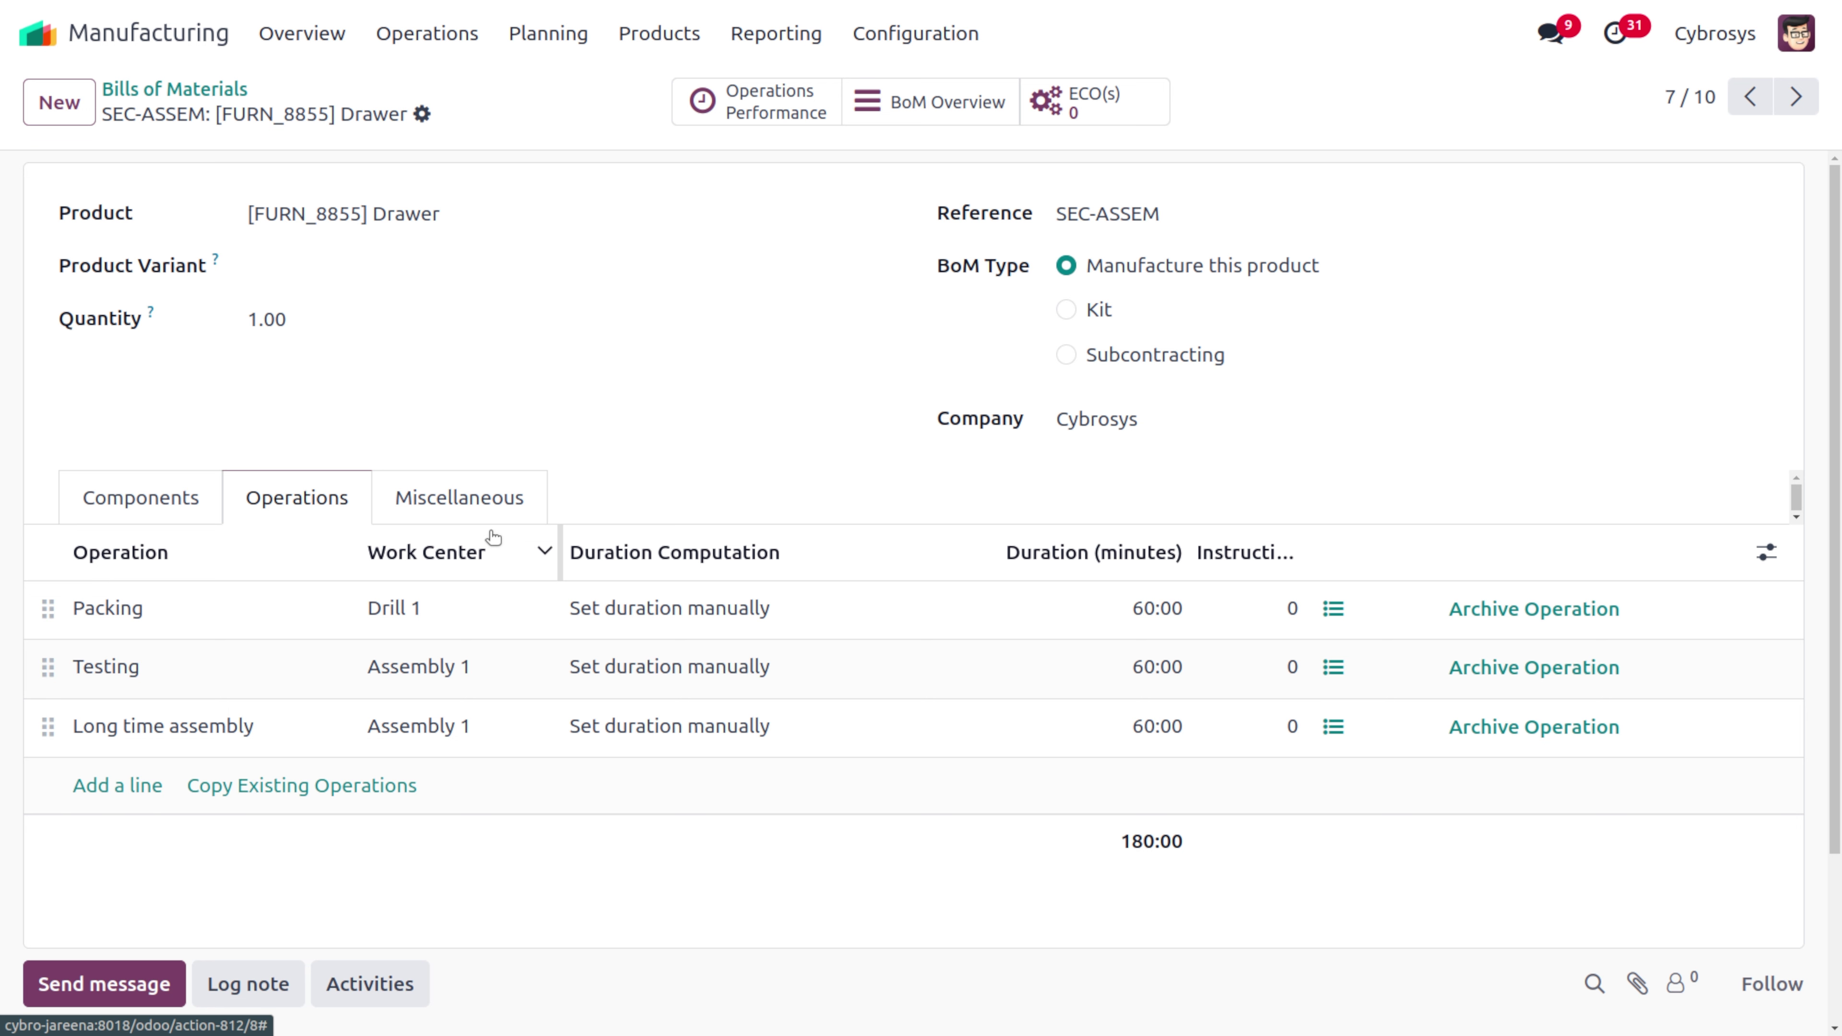
Review the miscellaneous options of the SEC-ASSEM Drawer bill of materials, including readiness, flexible consumption and operation dependencies
left_click(476, 521)
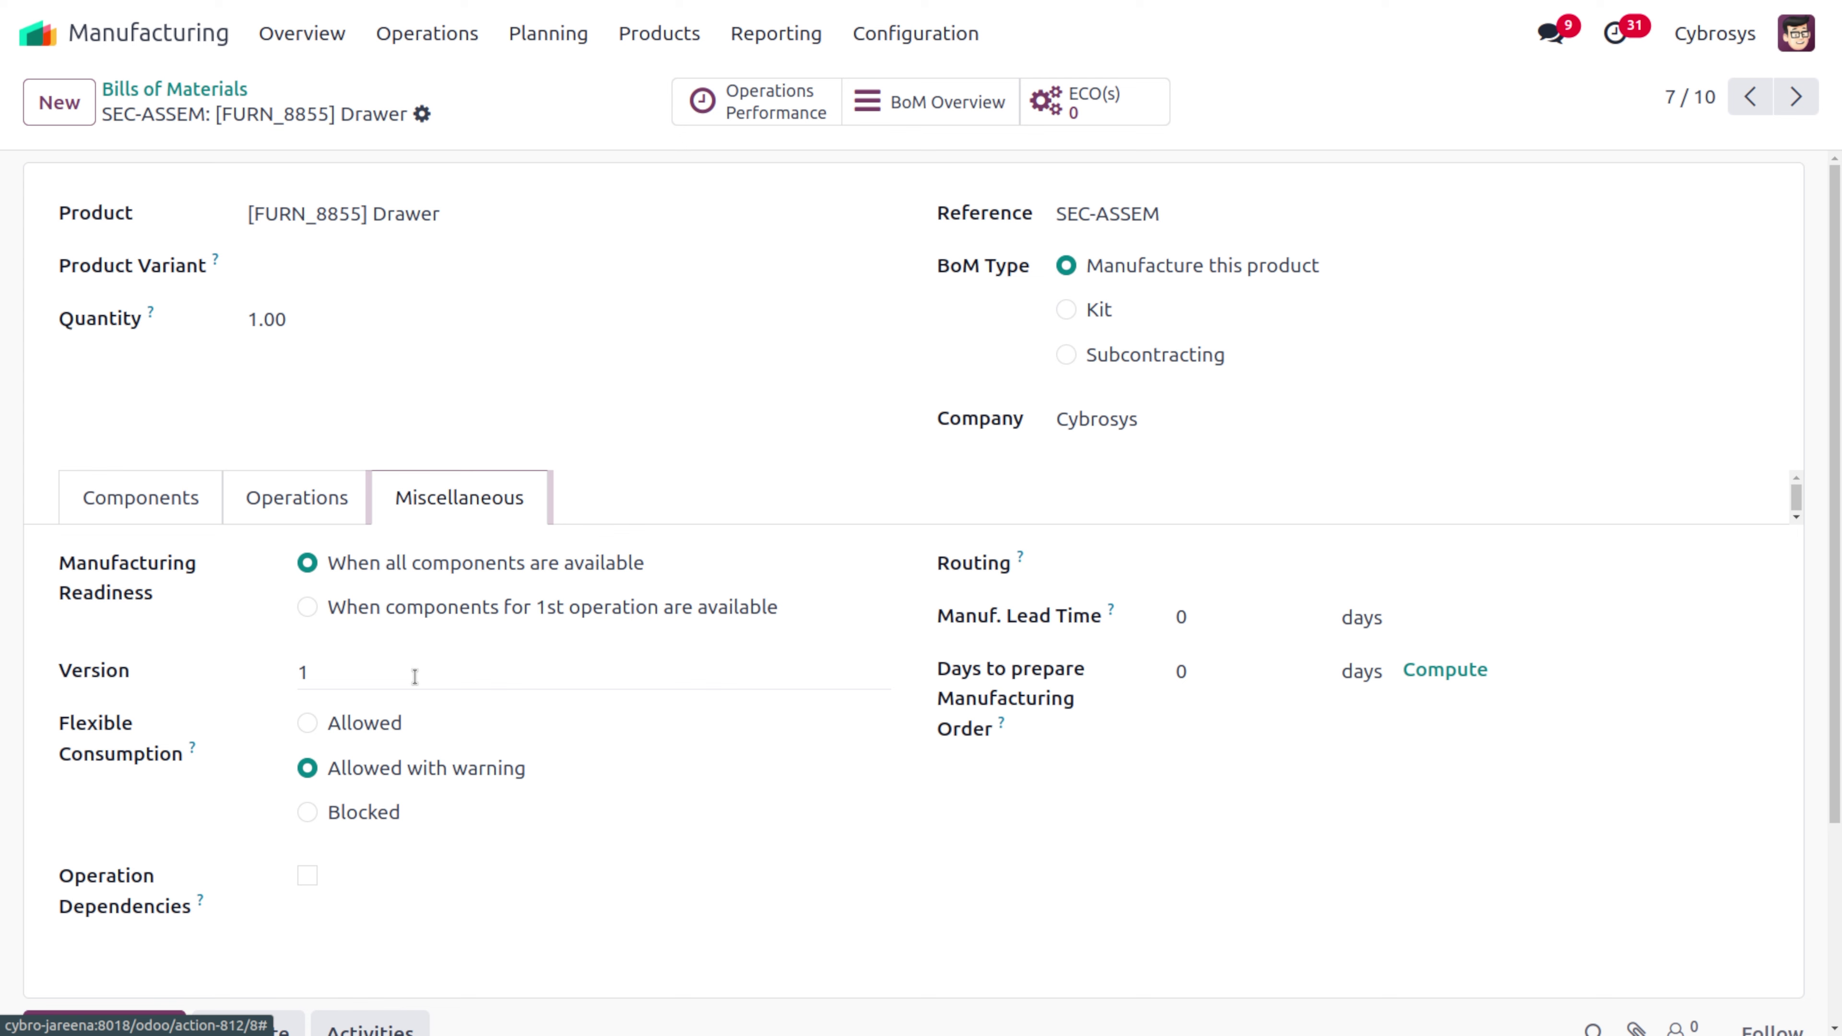
scroll(415, 677, "down", 2)
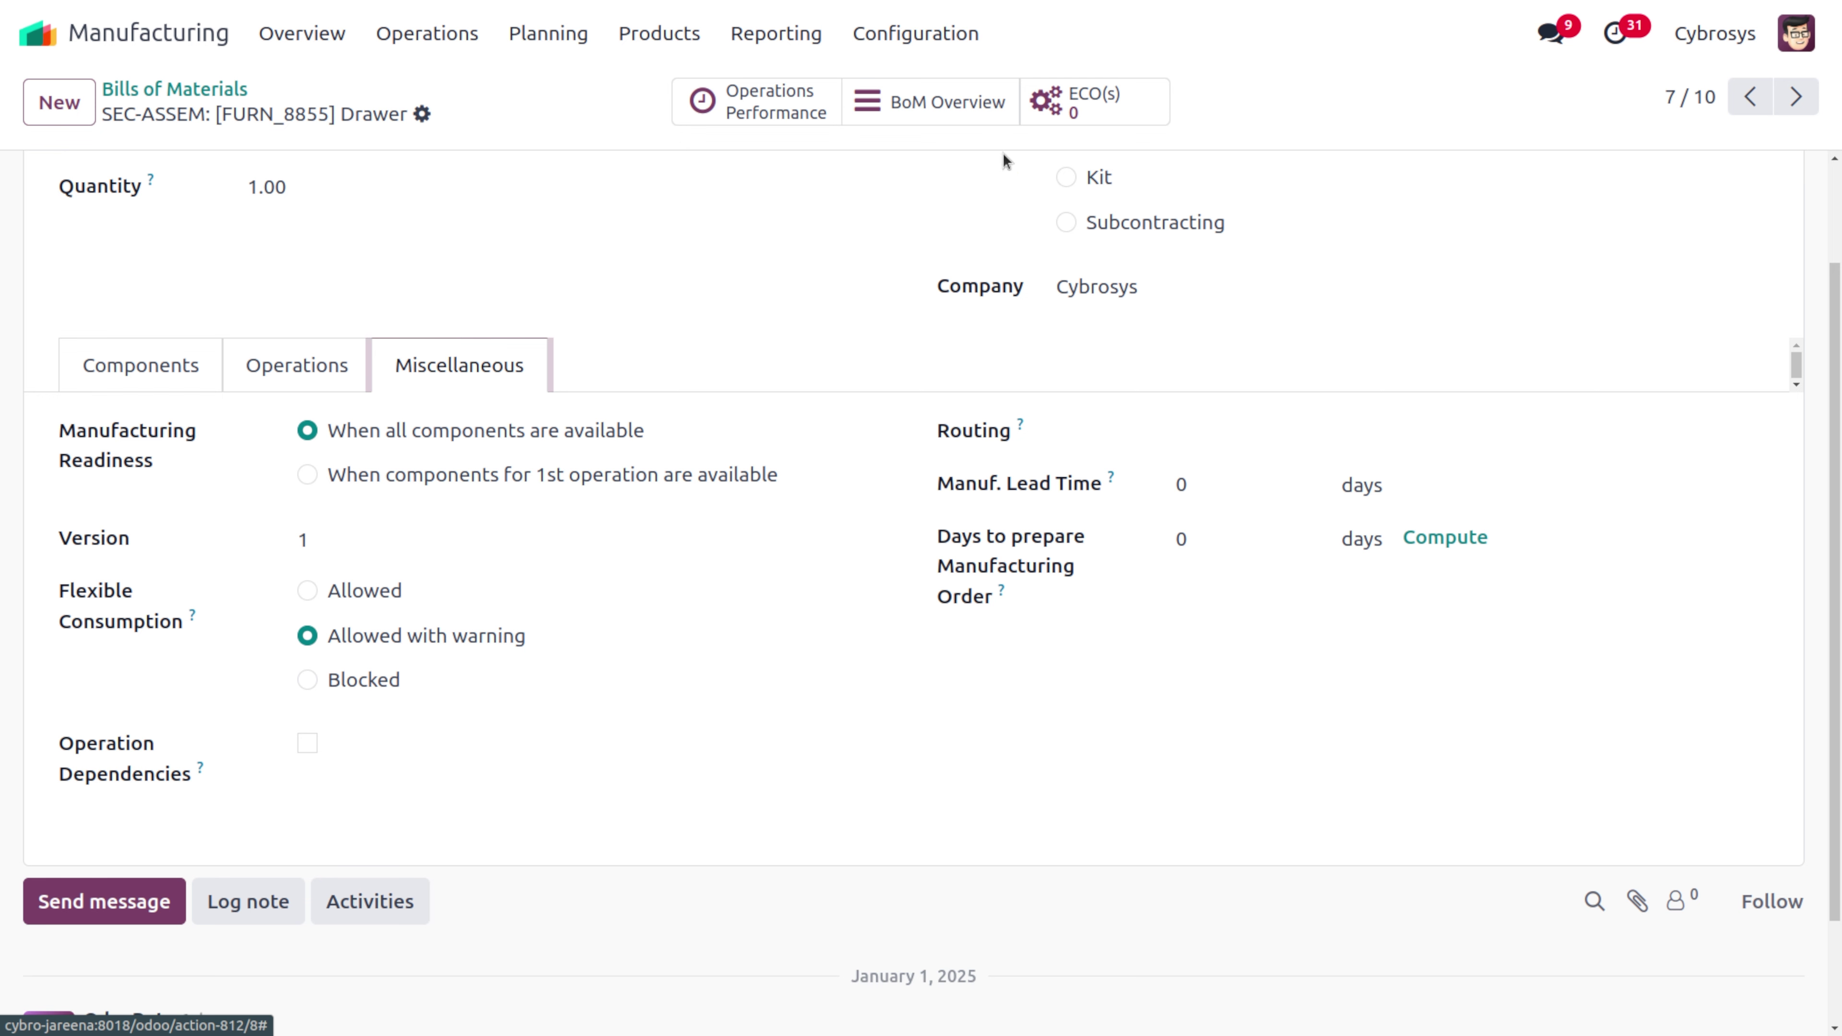
Enable By-Products in the Manufacturing settings and save the change
left_click(942, 35)
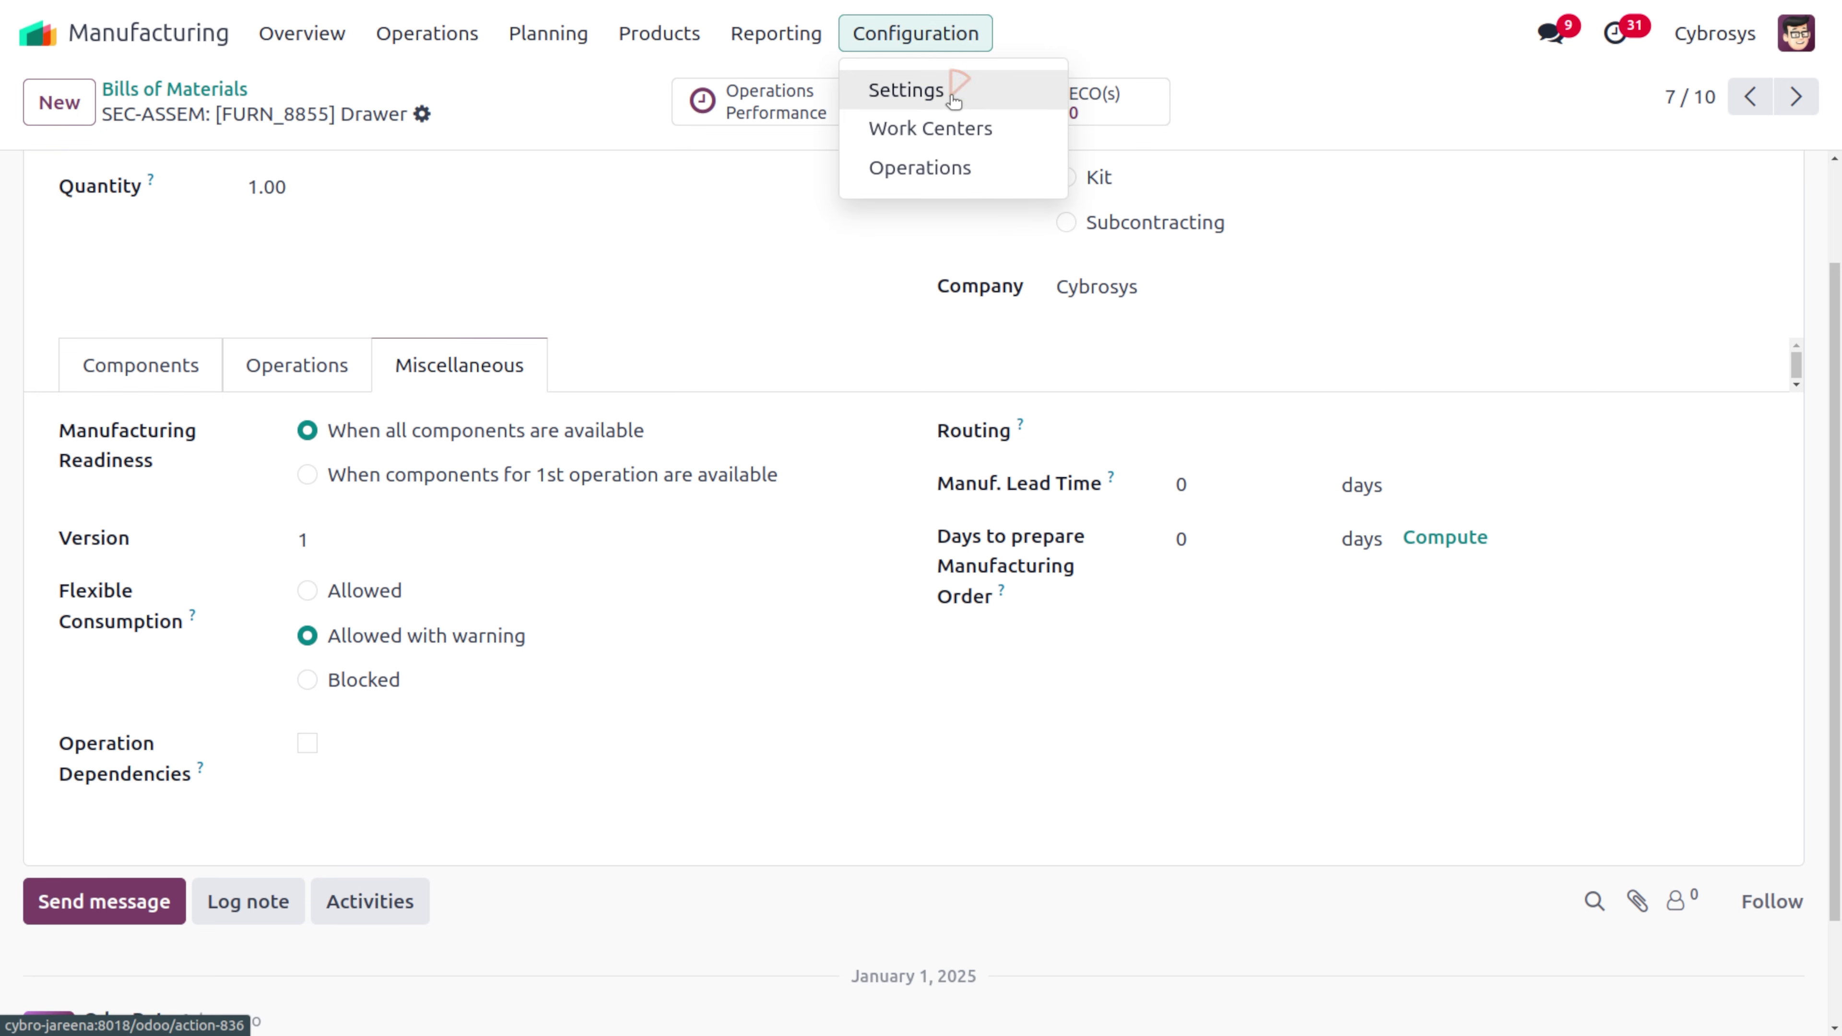
left_click(948, 89)
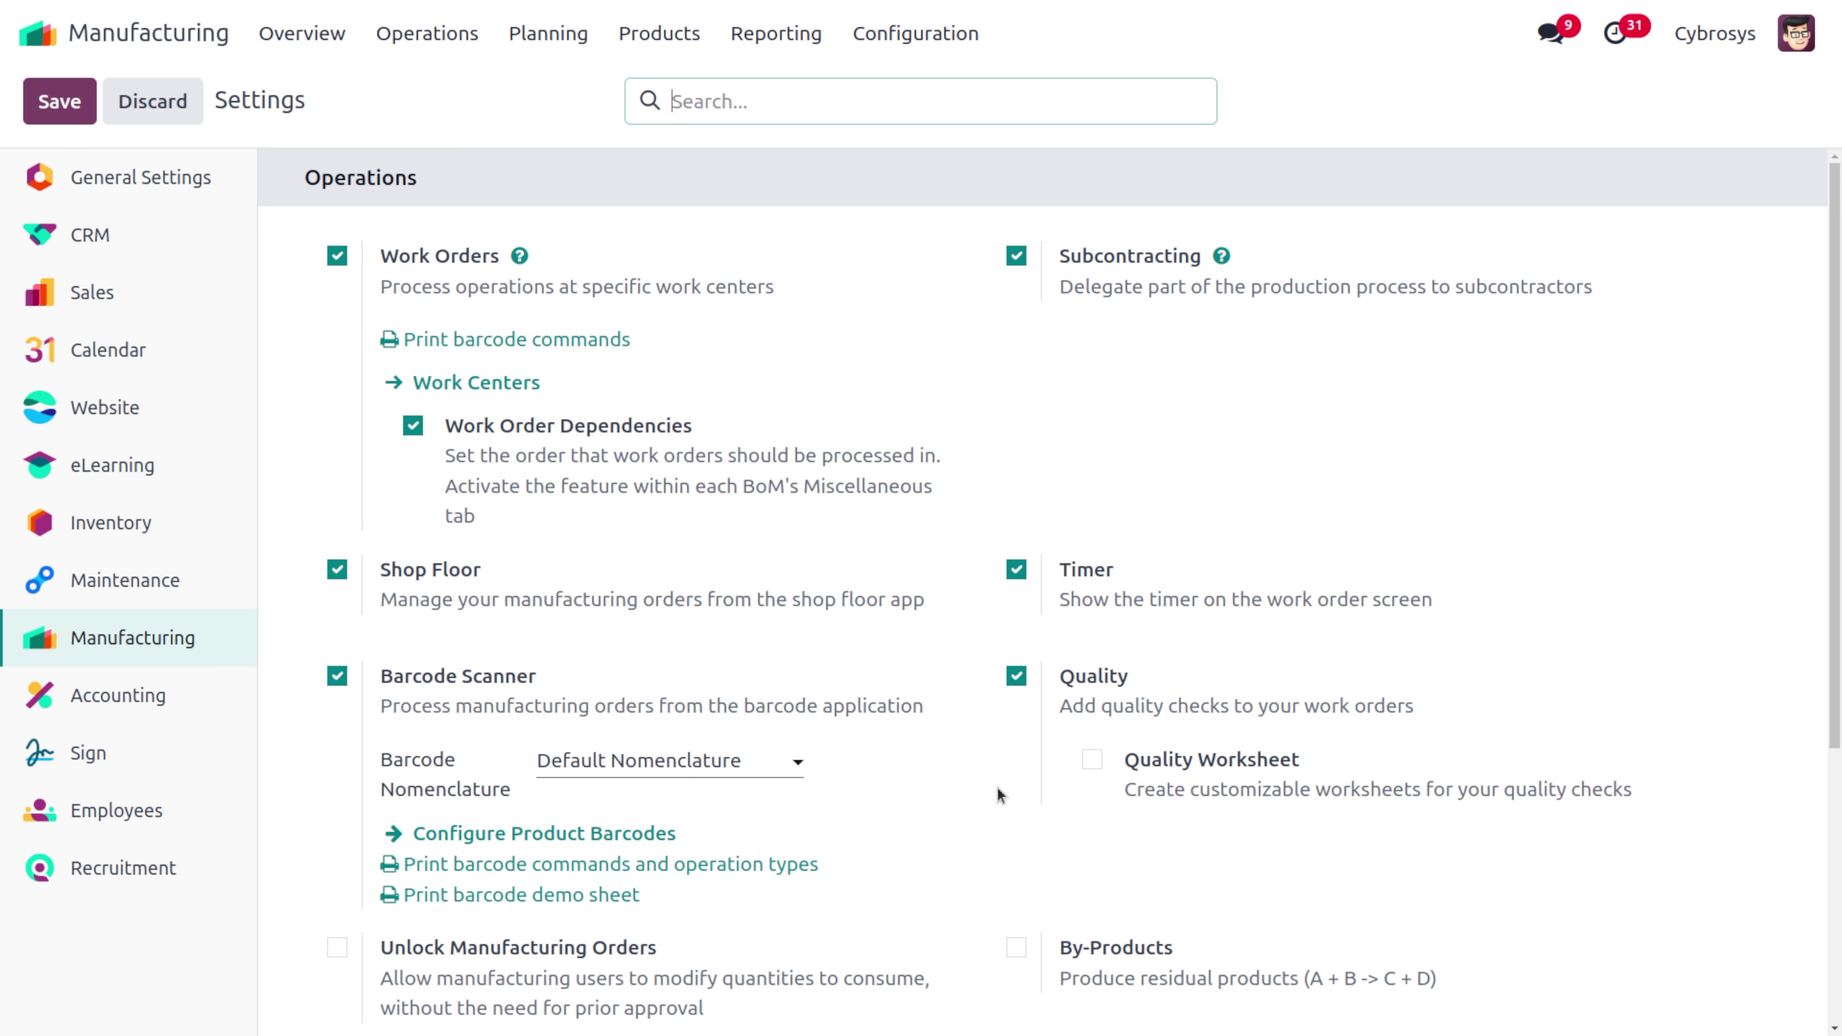
scroll(998, 791, "down", 5)
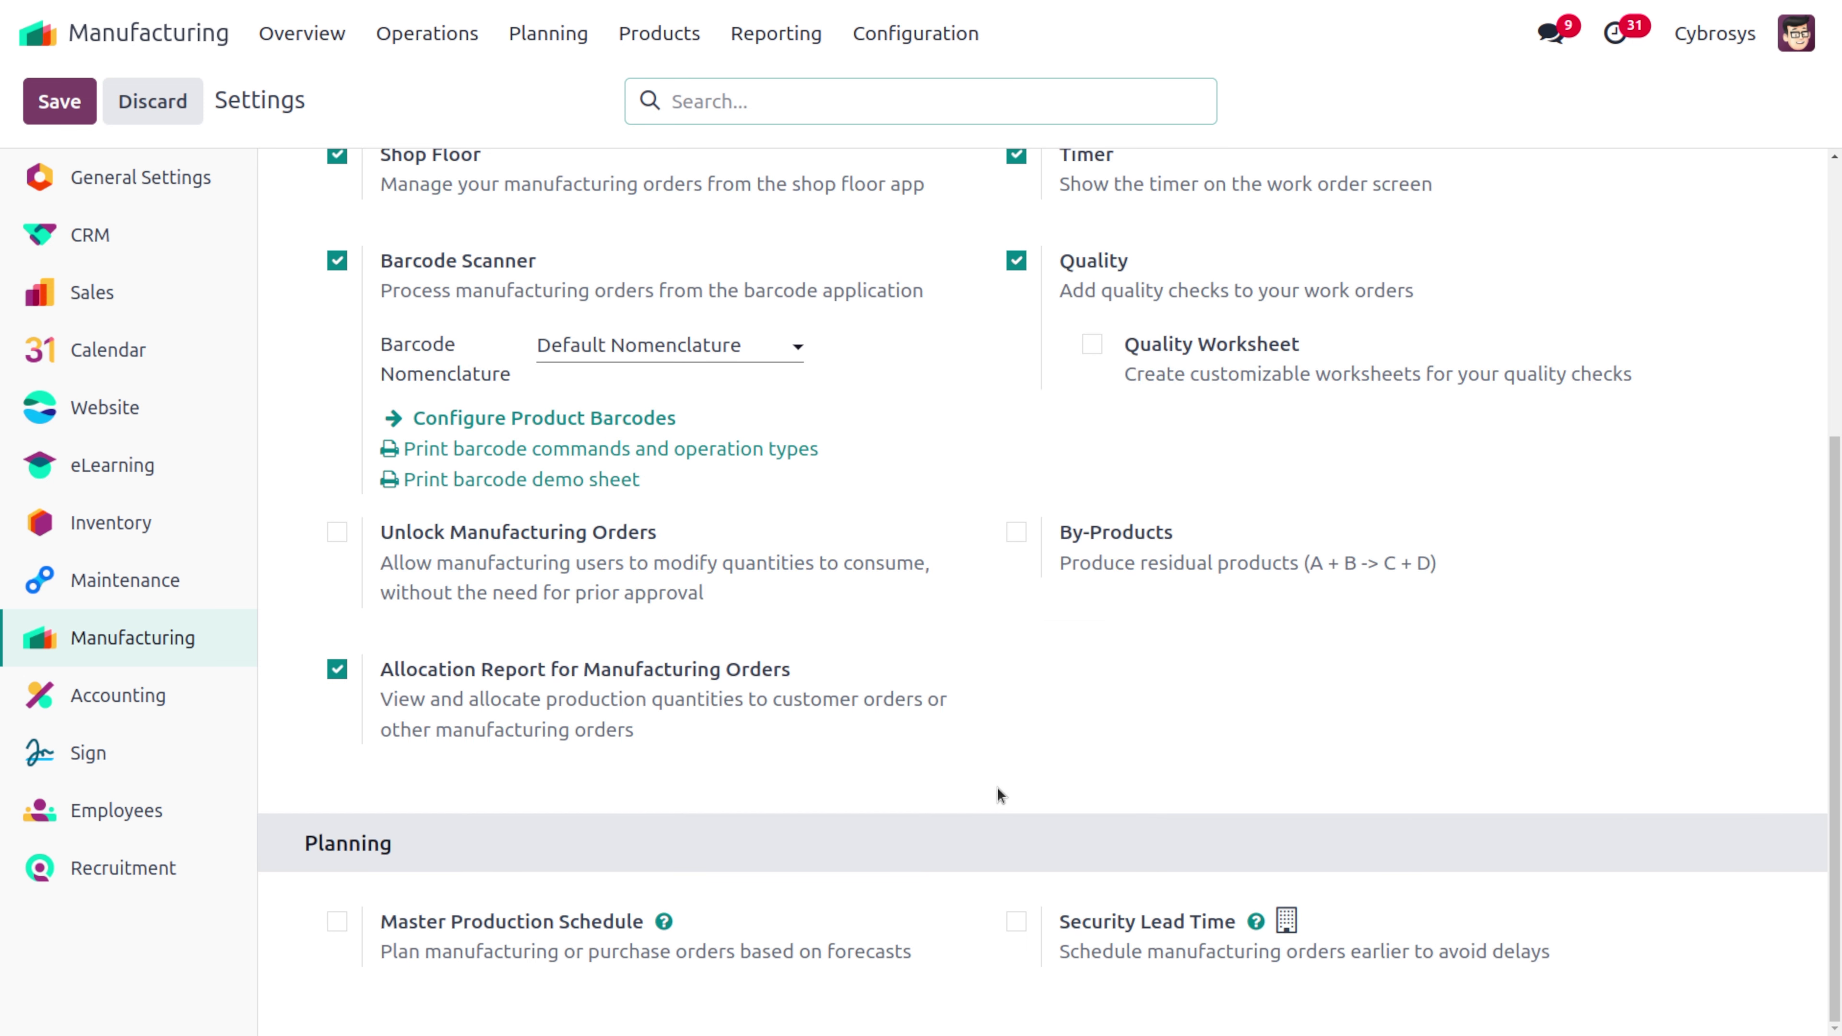
left_click(1016, 534)
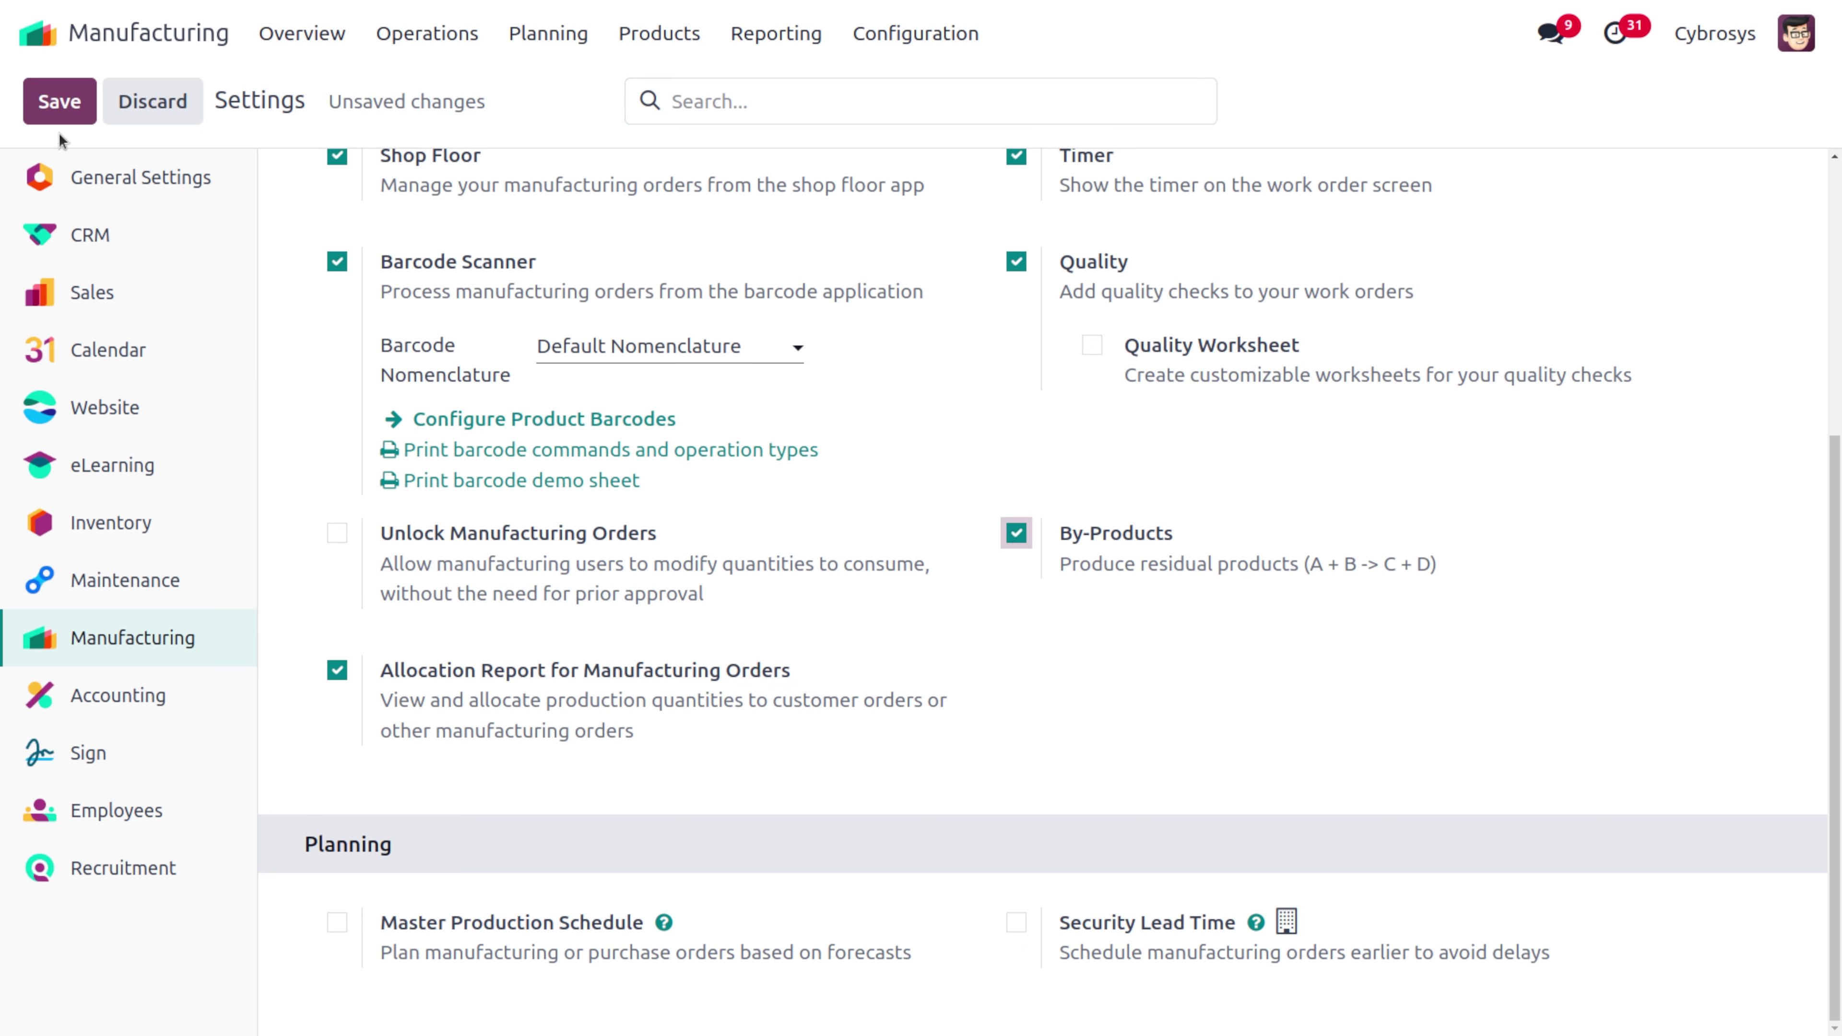
left_click(59, 102)
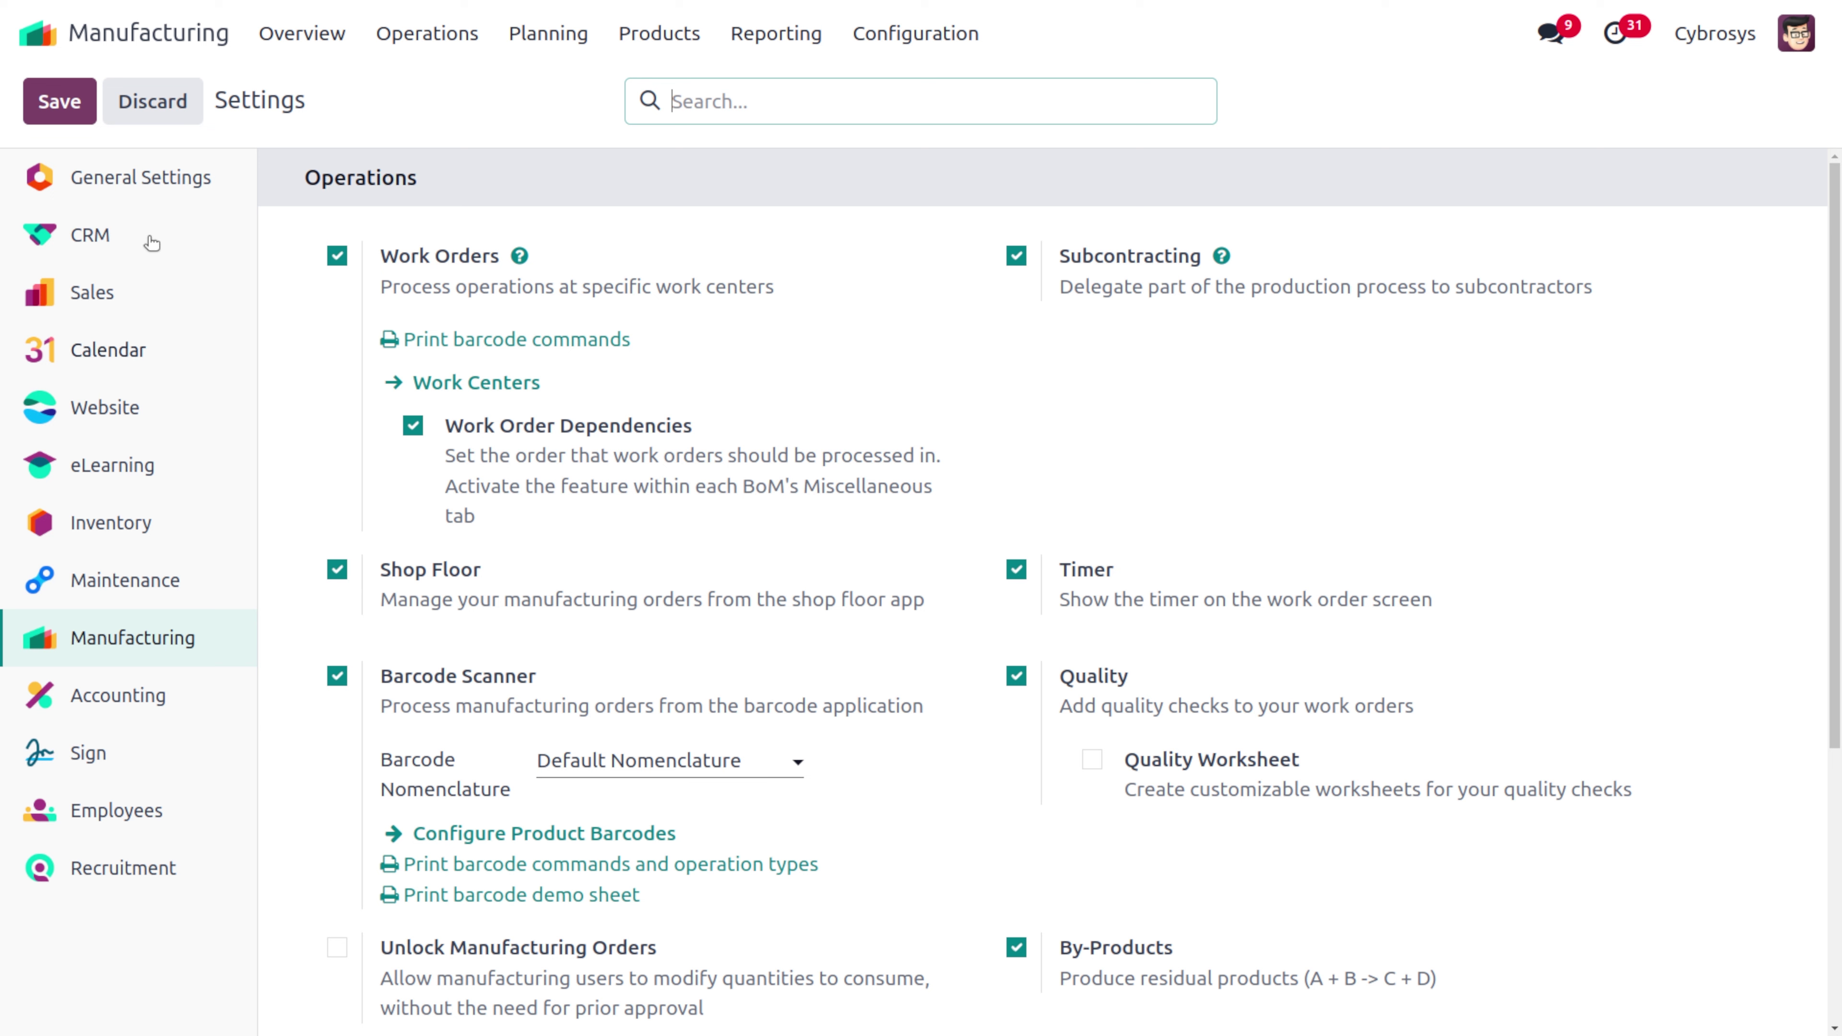
Reopen the Drawer bill of materials with reference SEC-ASSEM and display its by-products
left_click(663, 36)
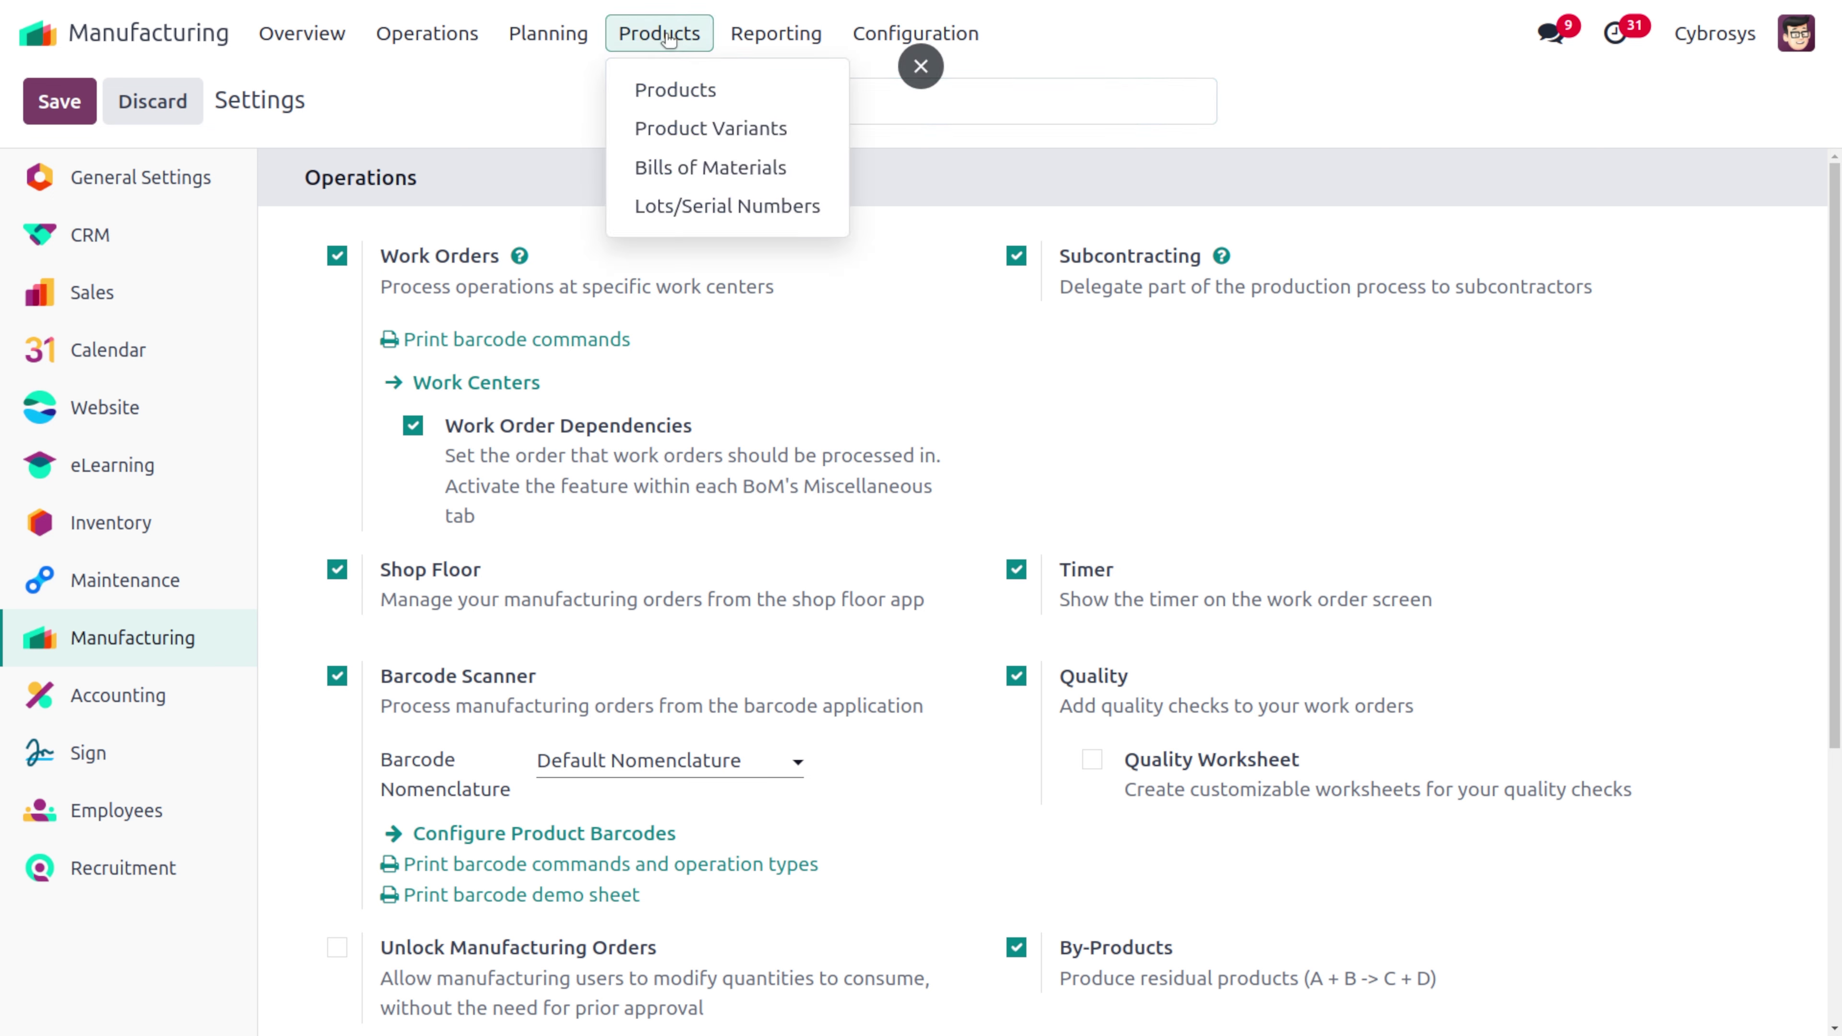
left_click(720, 176)
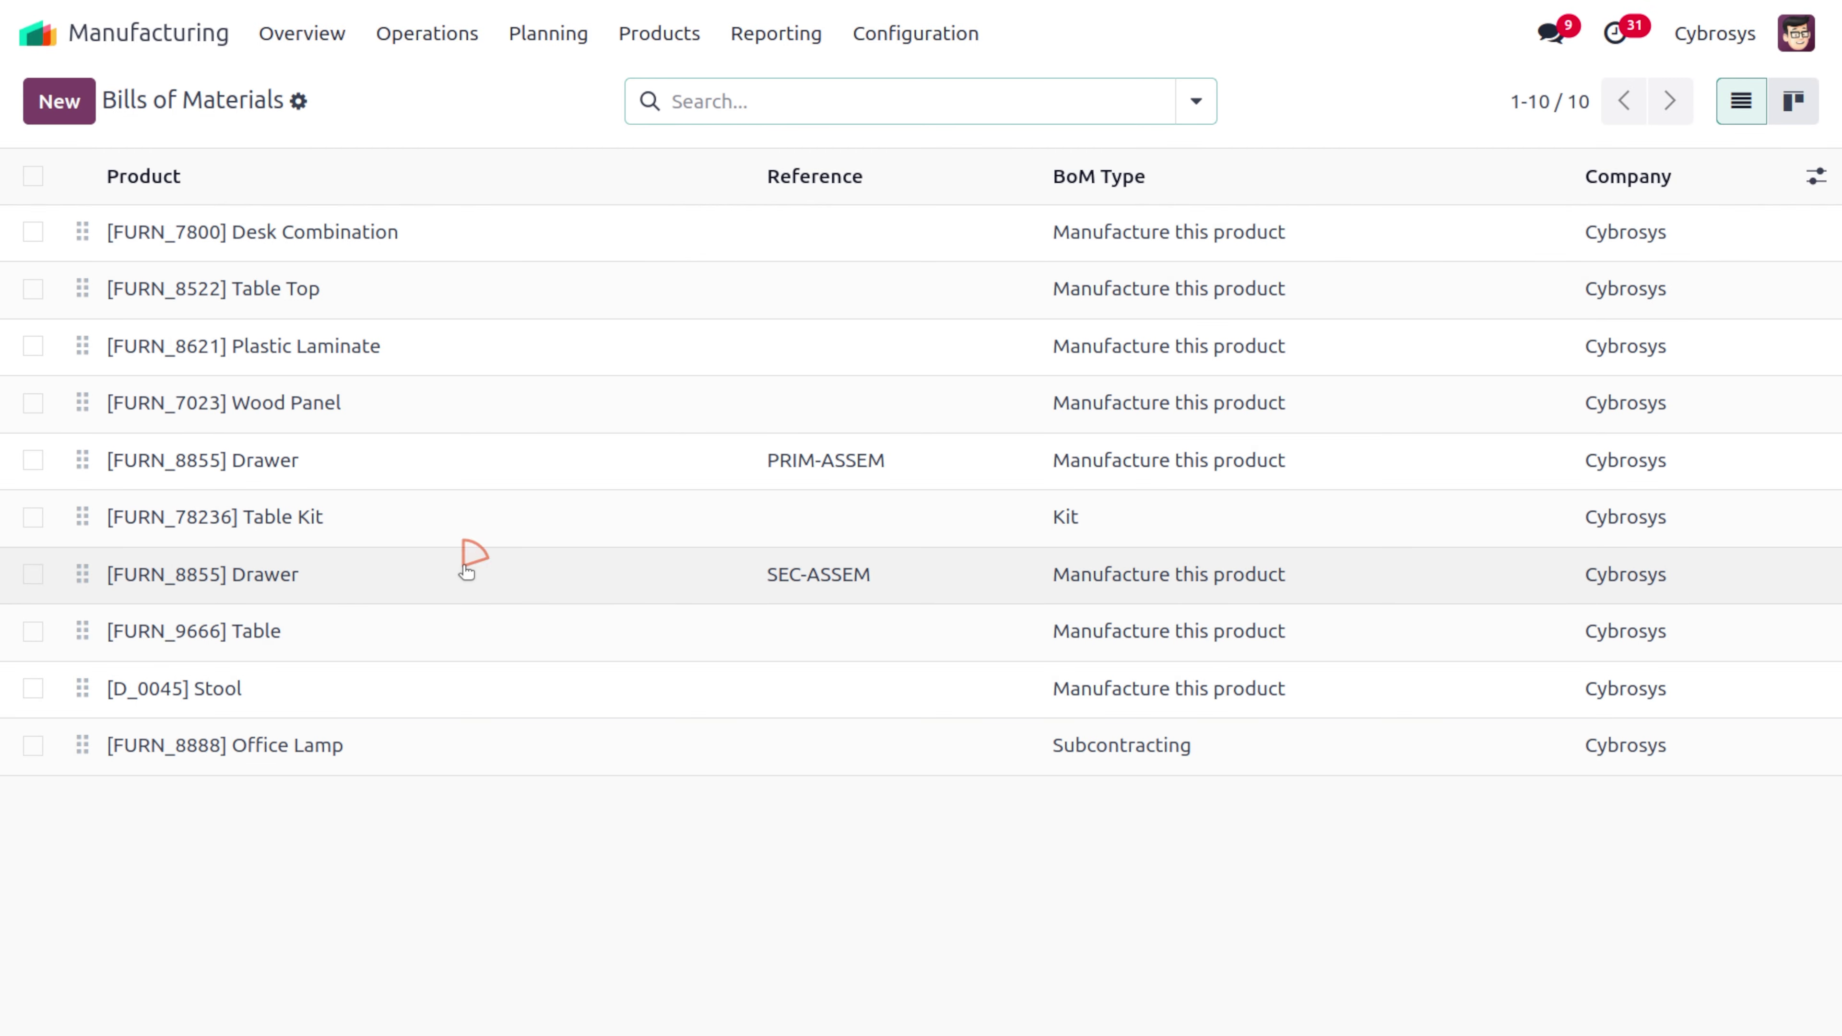
left_click(474, 556)
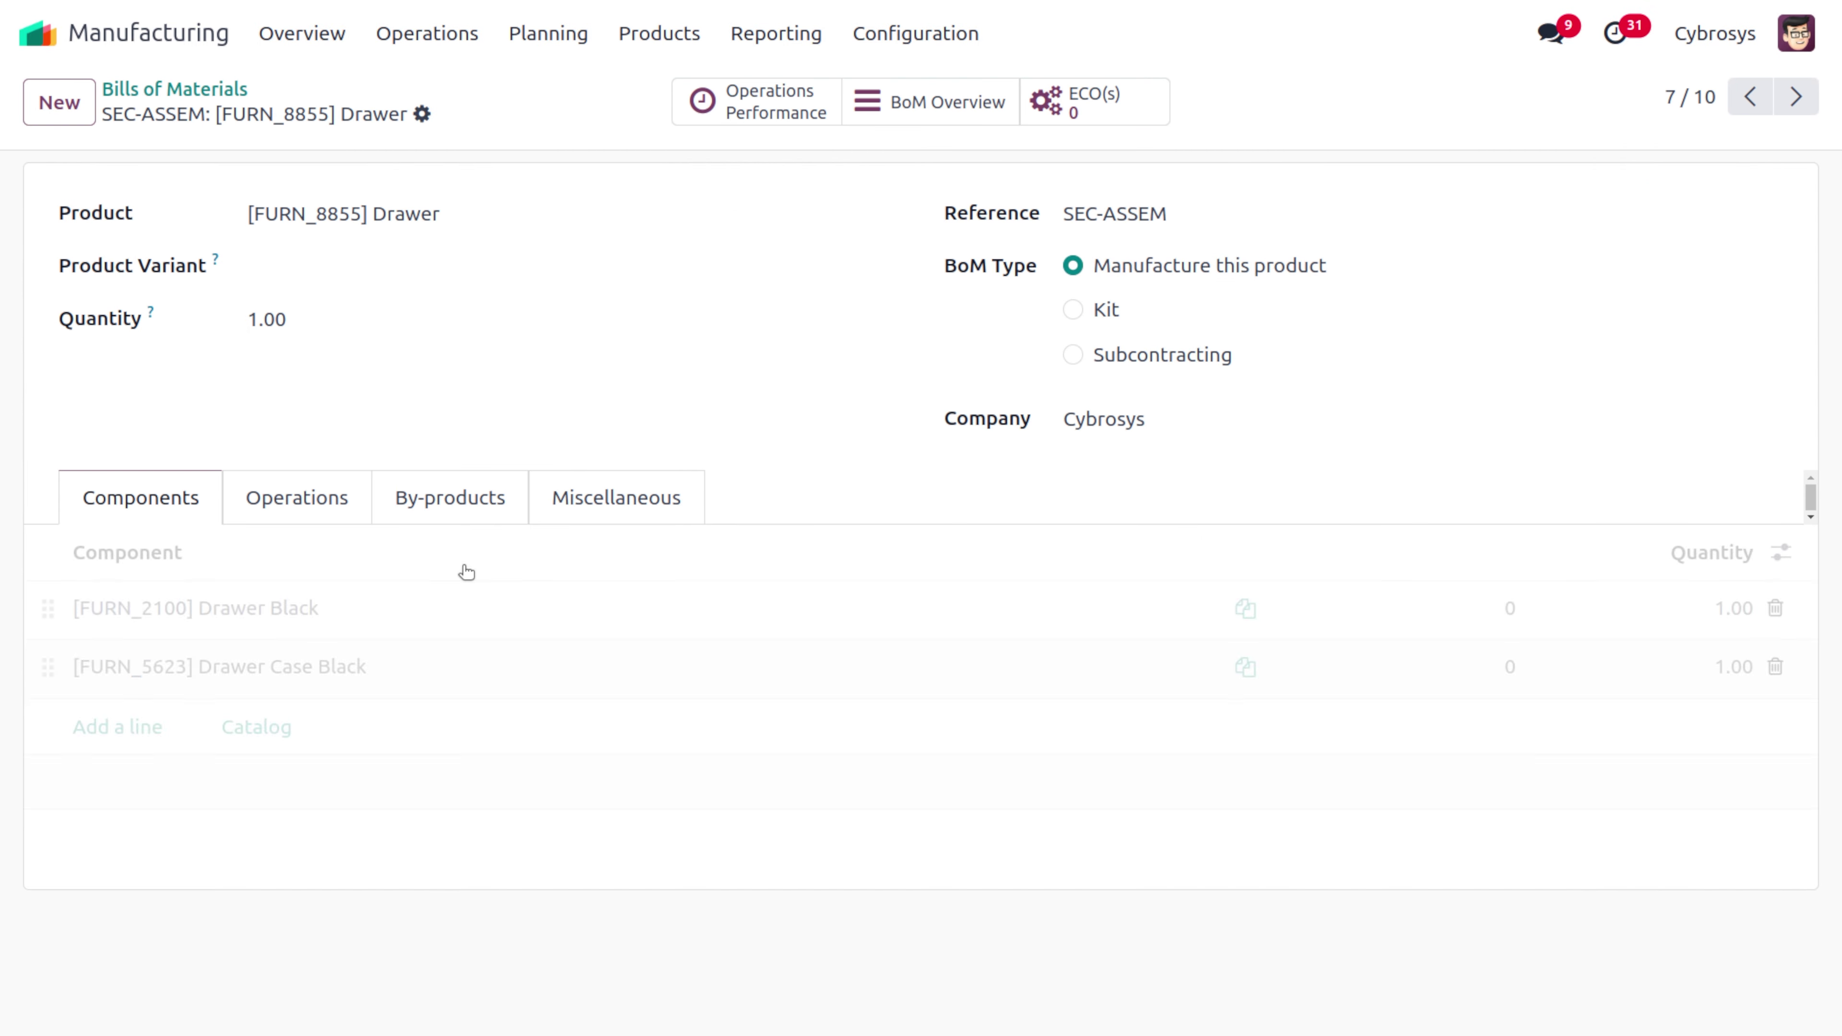
left_click(454, 524)
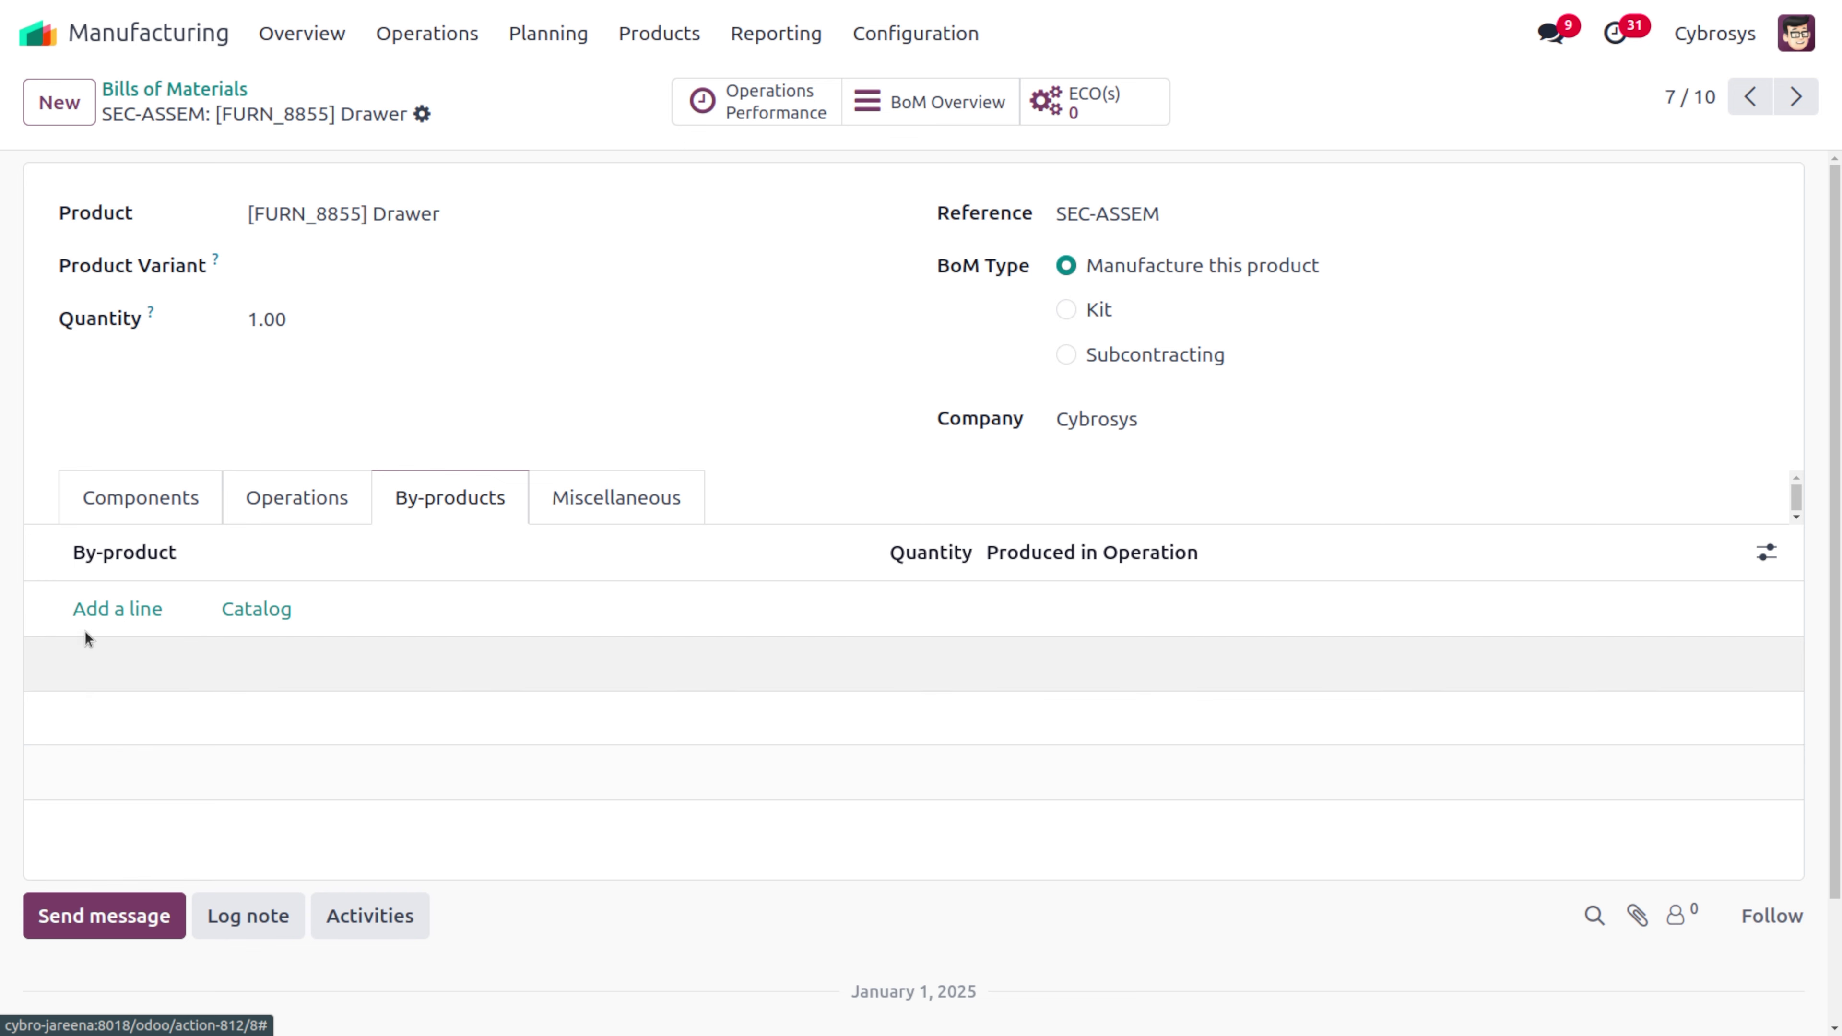
Start a blank by-product line, check the optional by-product columns, and return to the components without adding anything
left_click(99, 608)
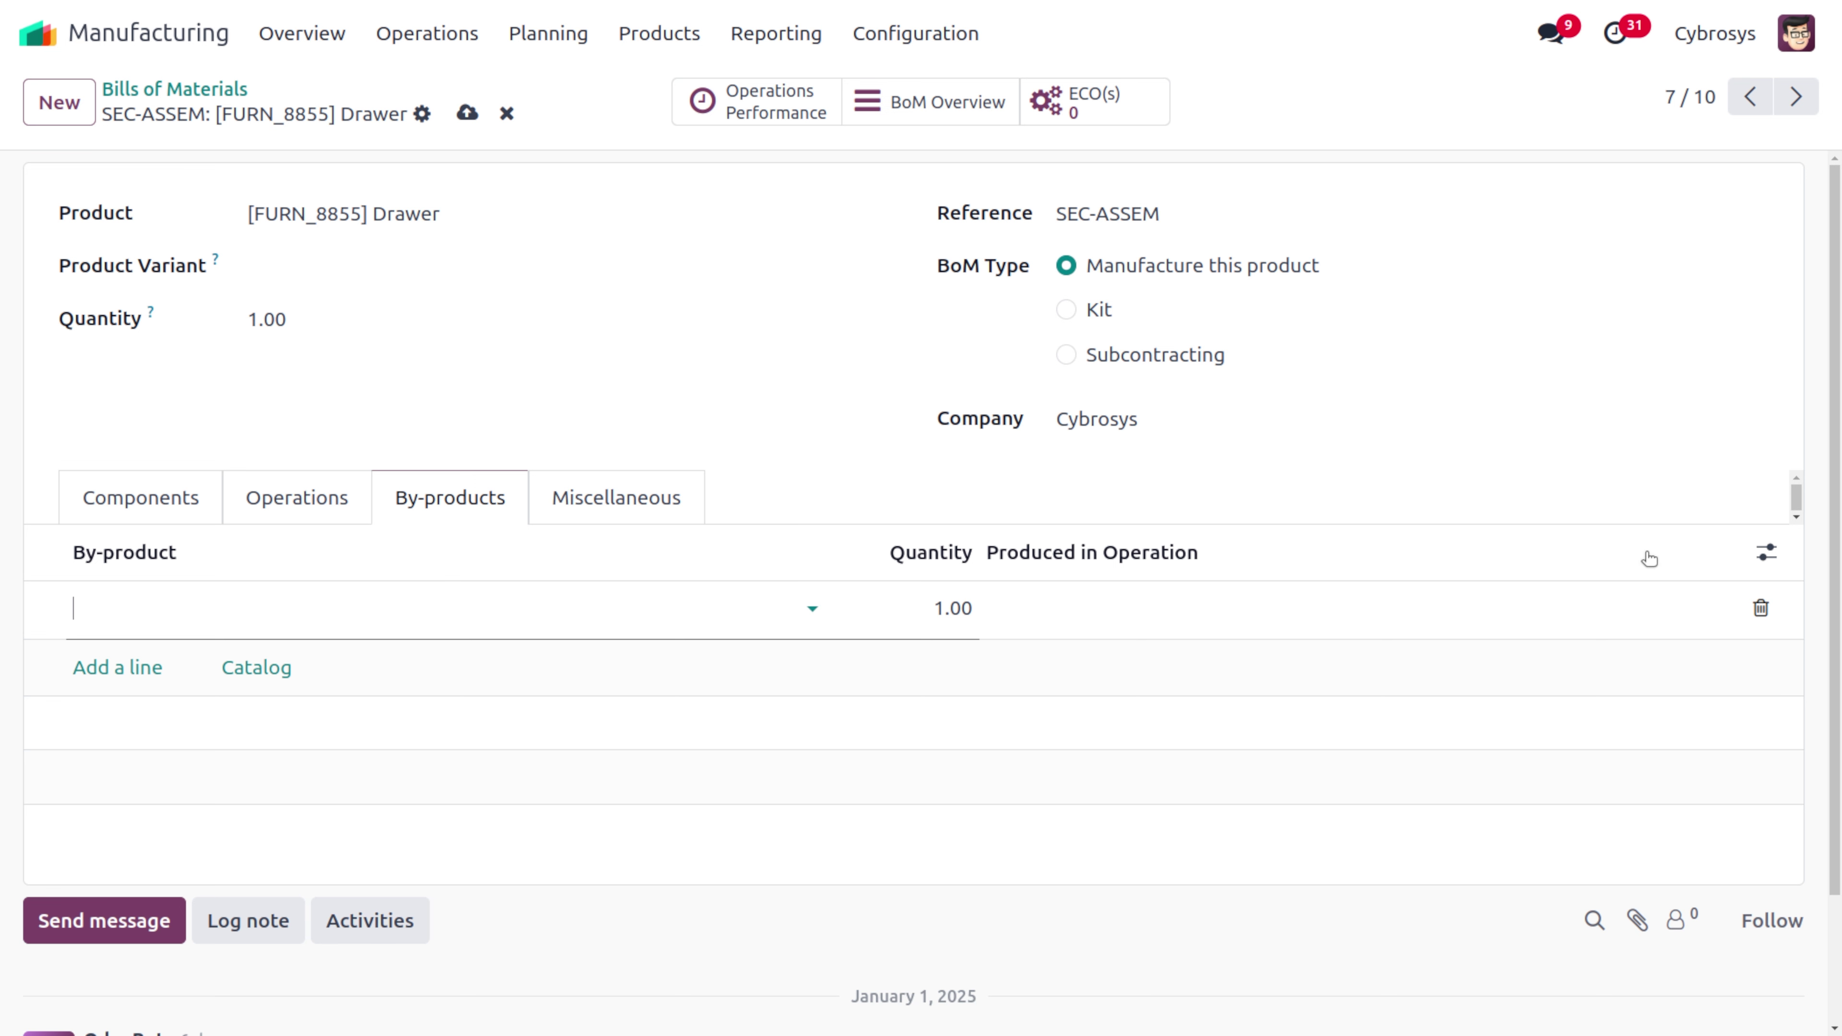
left_click(1763, 560)
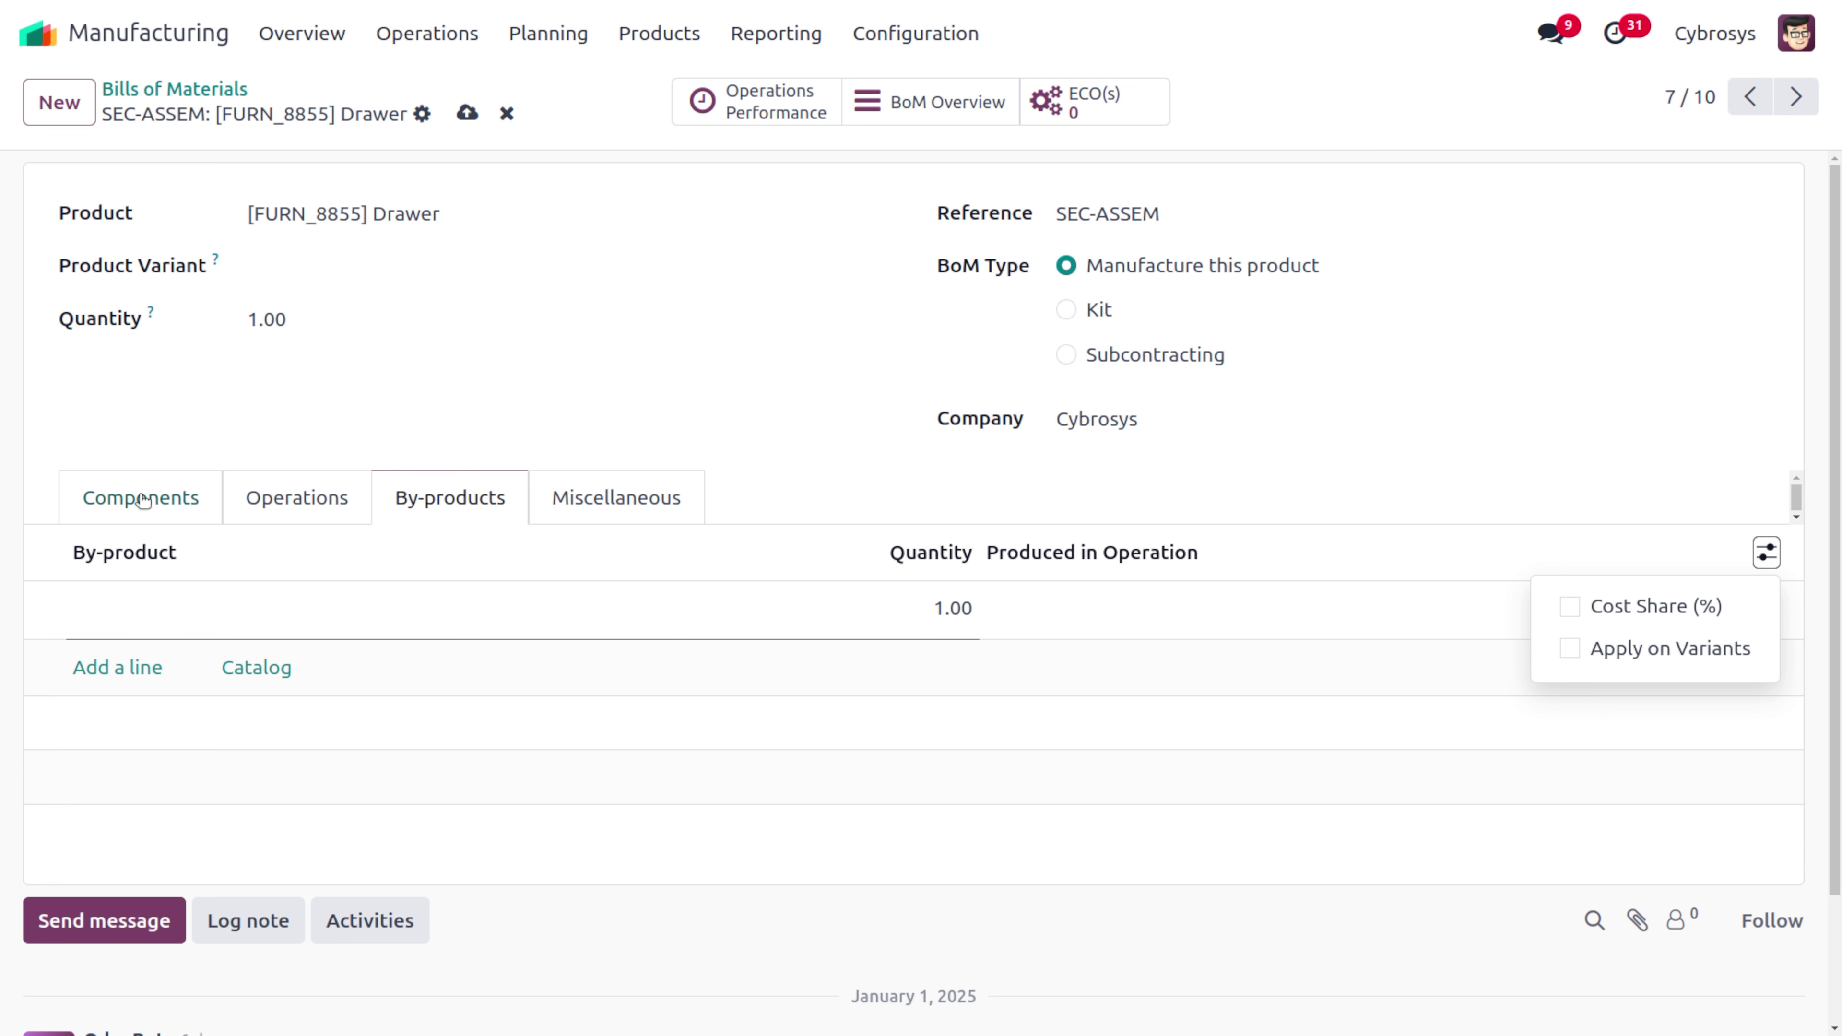
left_click(353, 84)
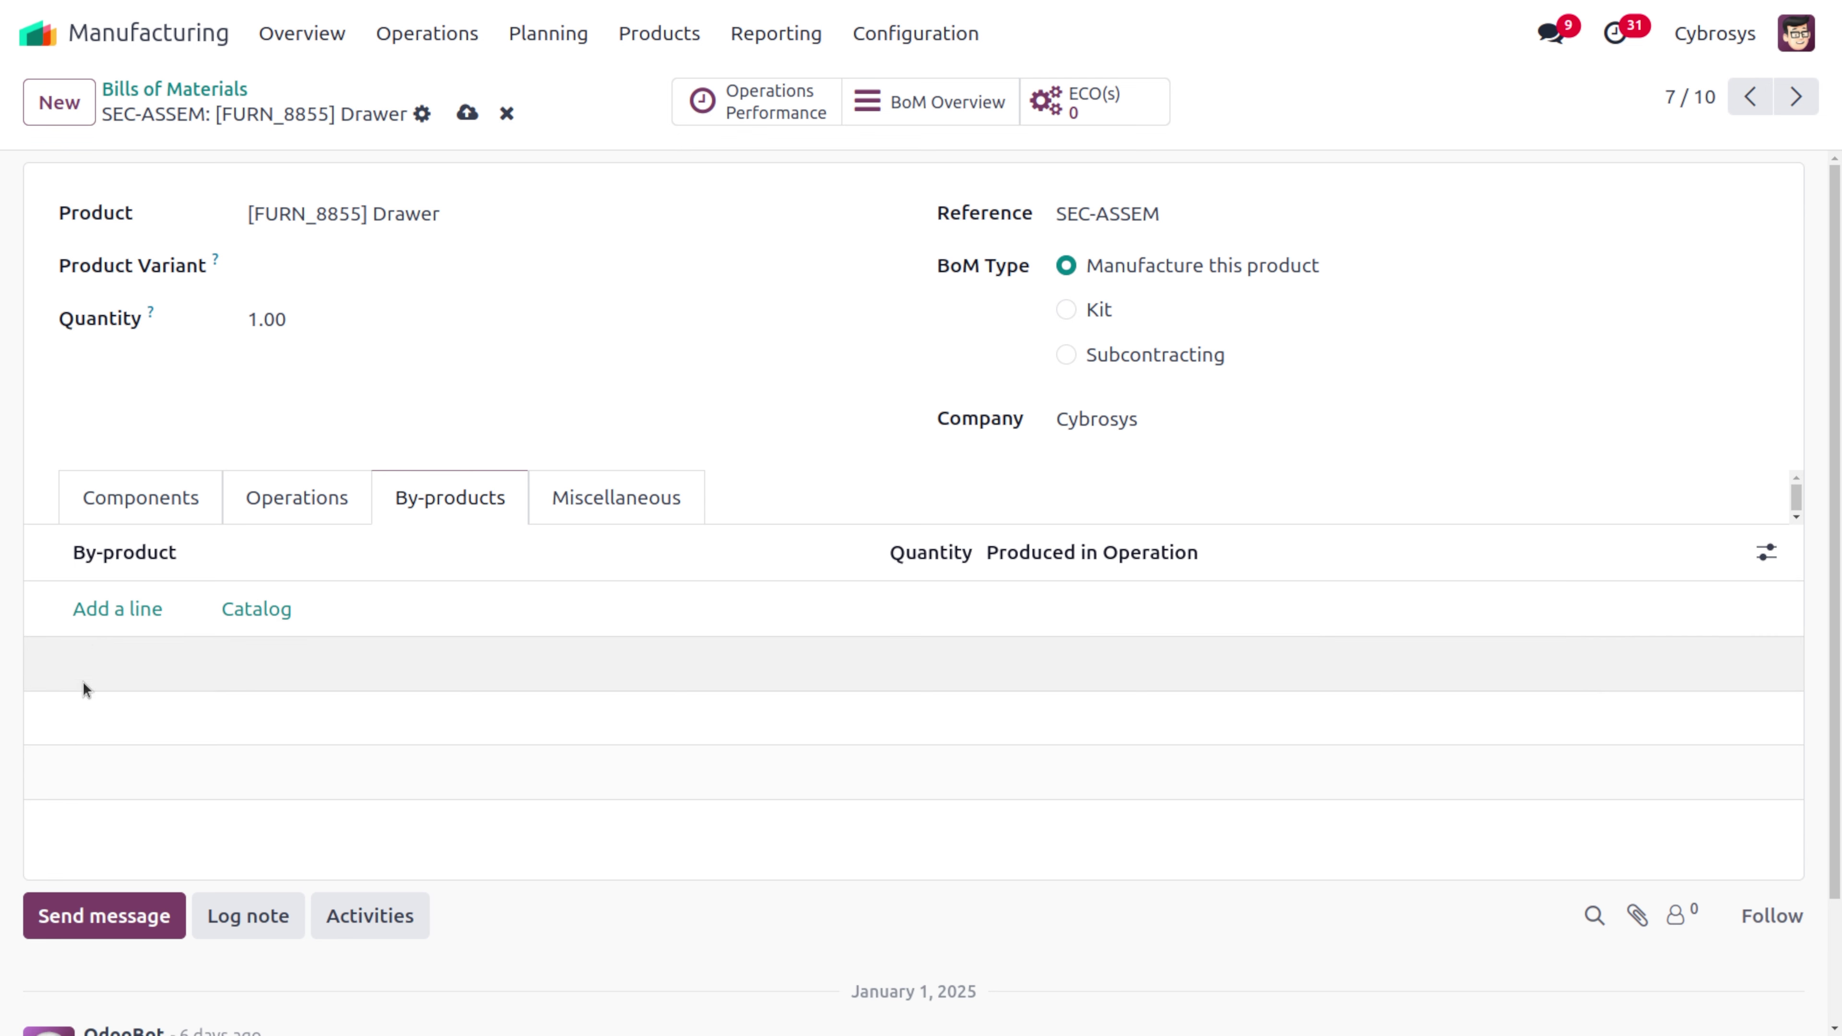
left_click(165, 506)
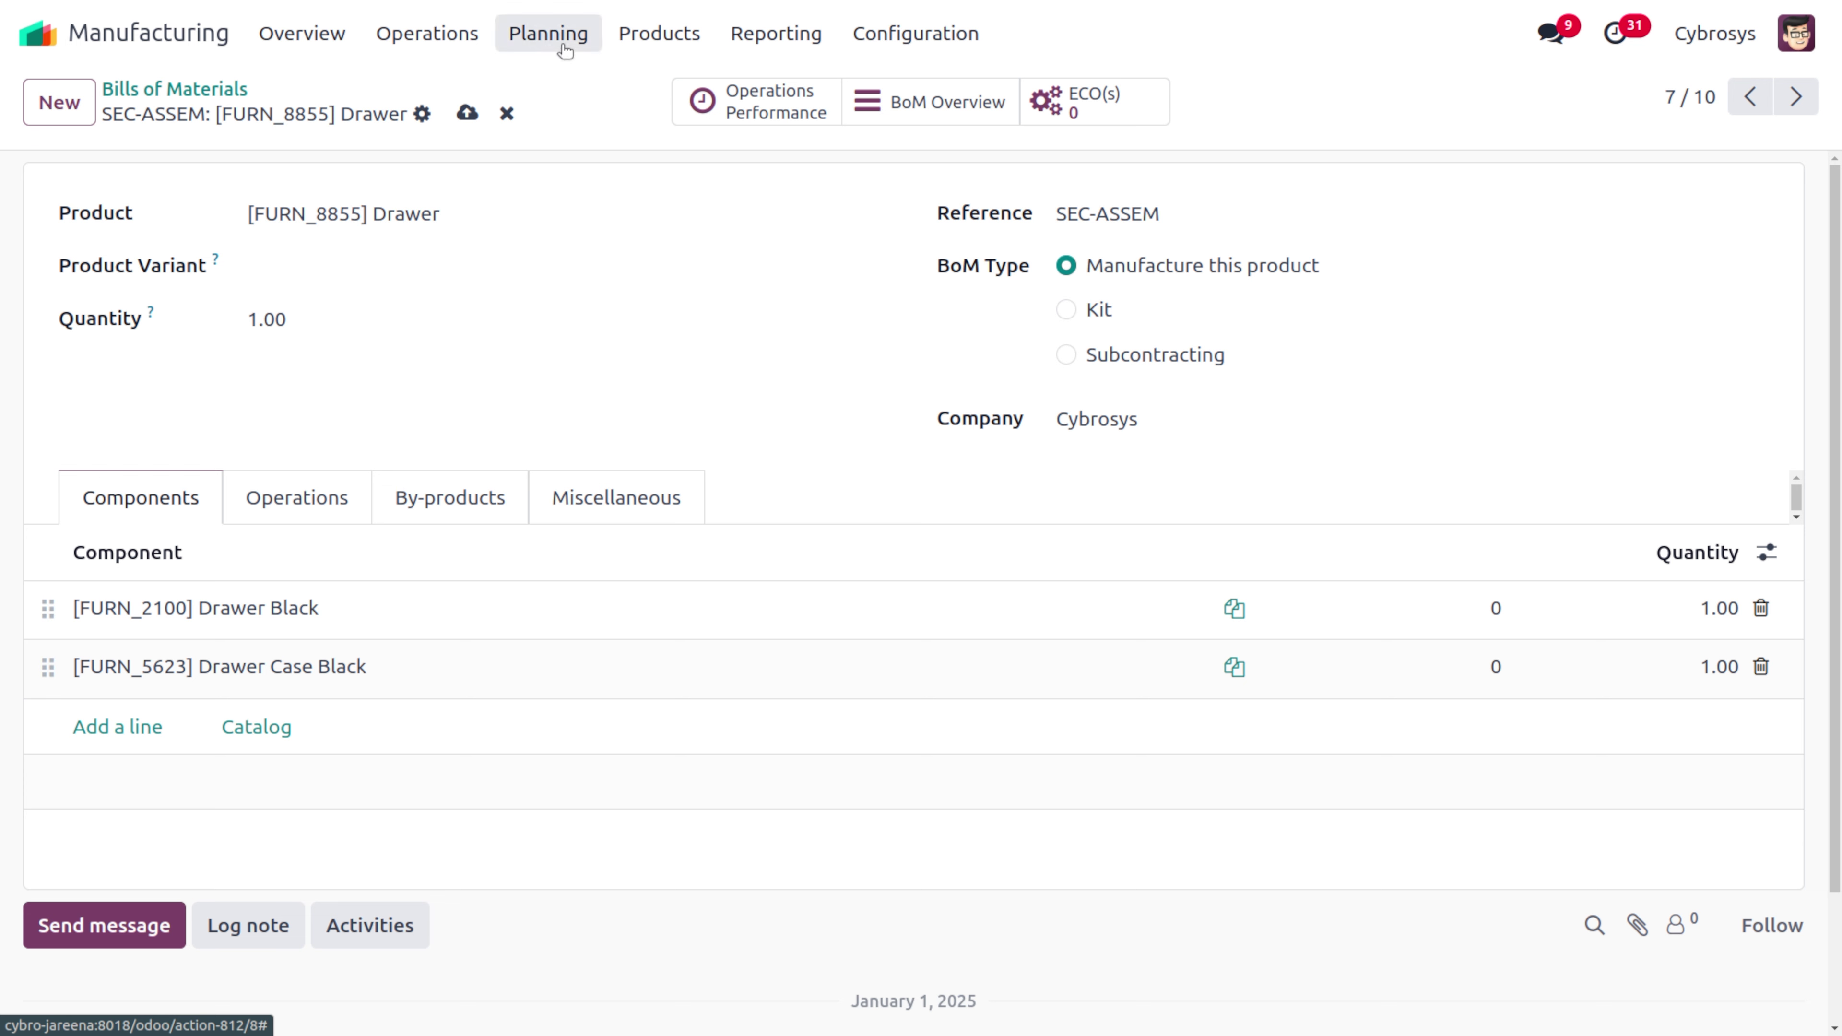
Create a new manufacturing order using the SEC-ASSEM: [FURN_8855] Drawer bill of materials
left_click(427, 34)
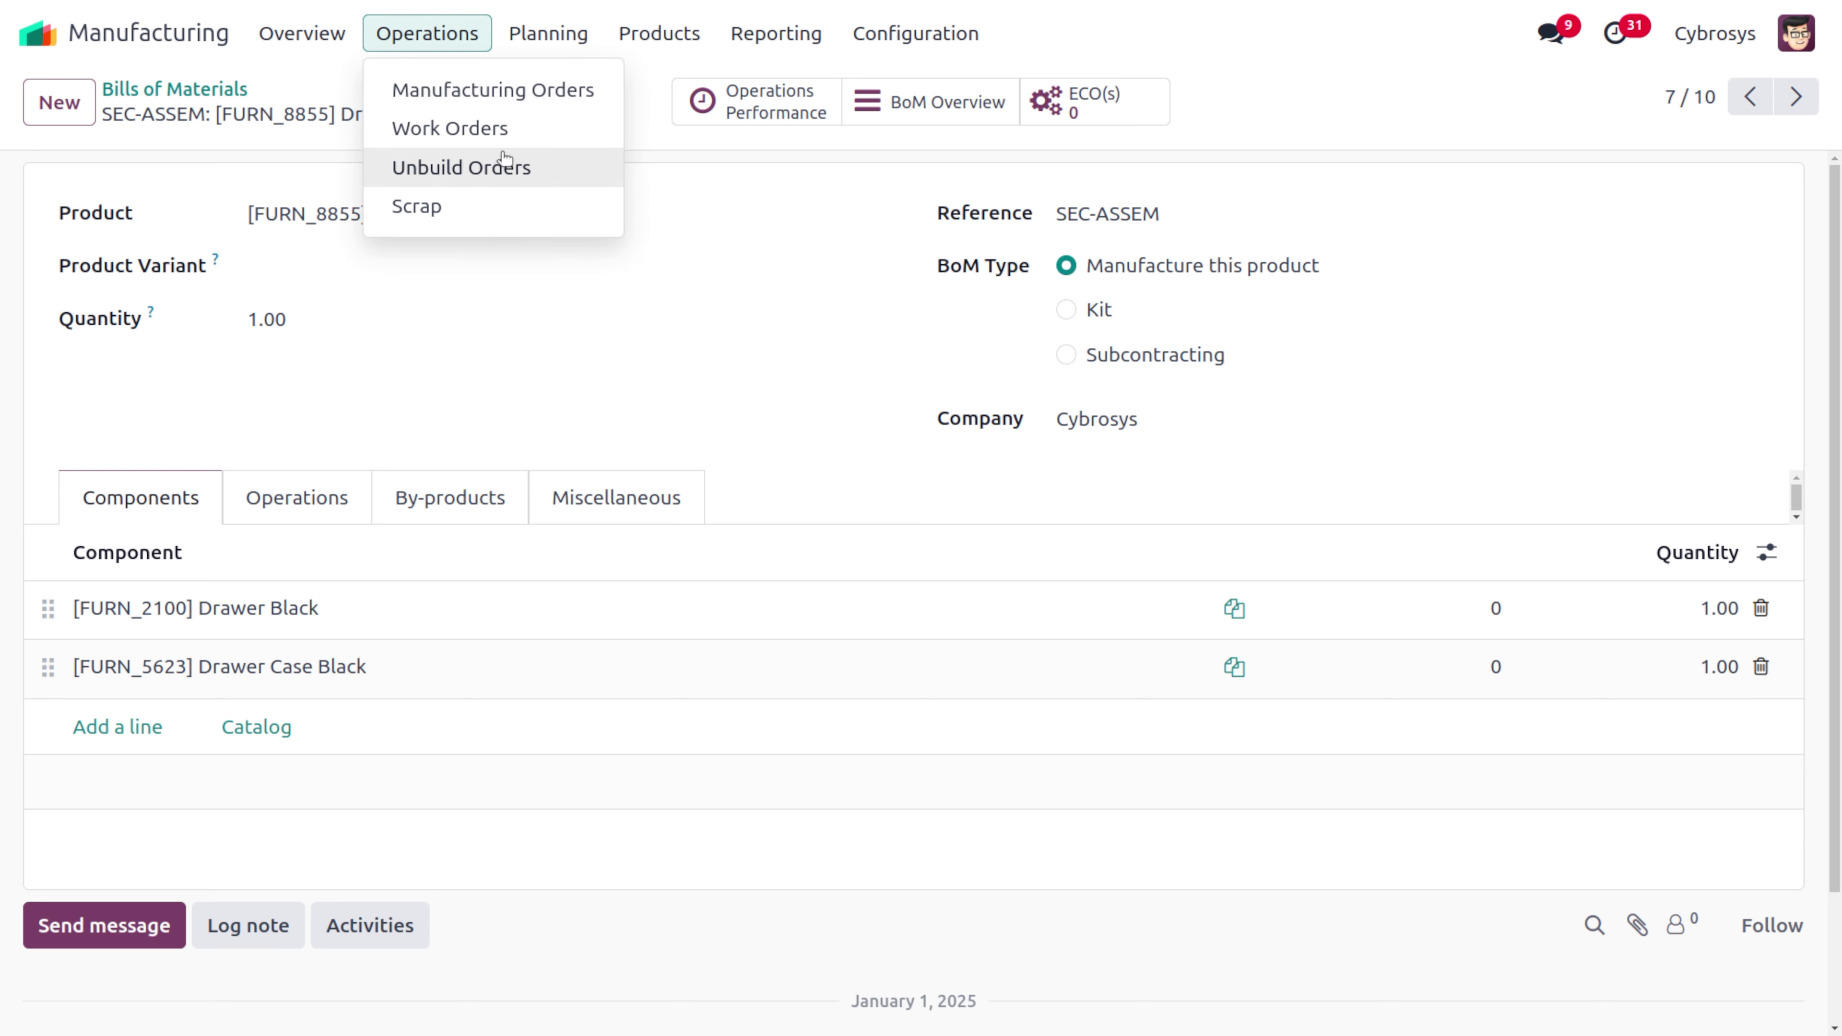
left_click(468, 73)
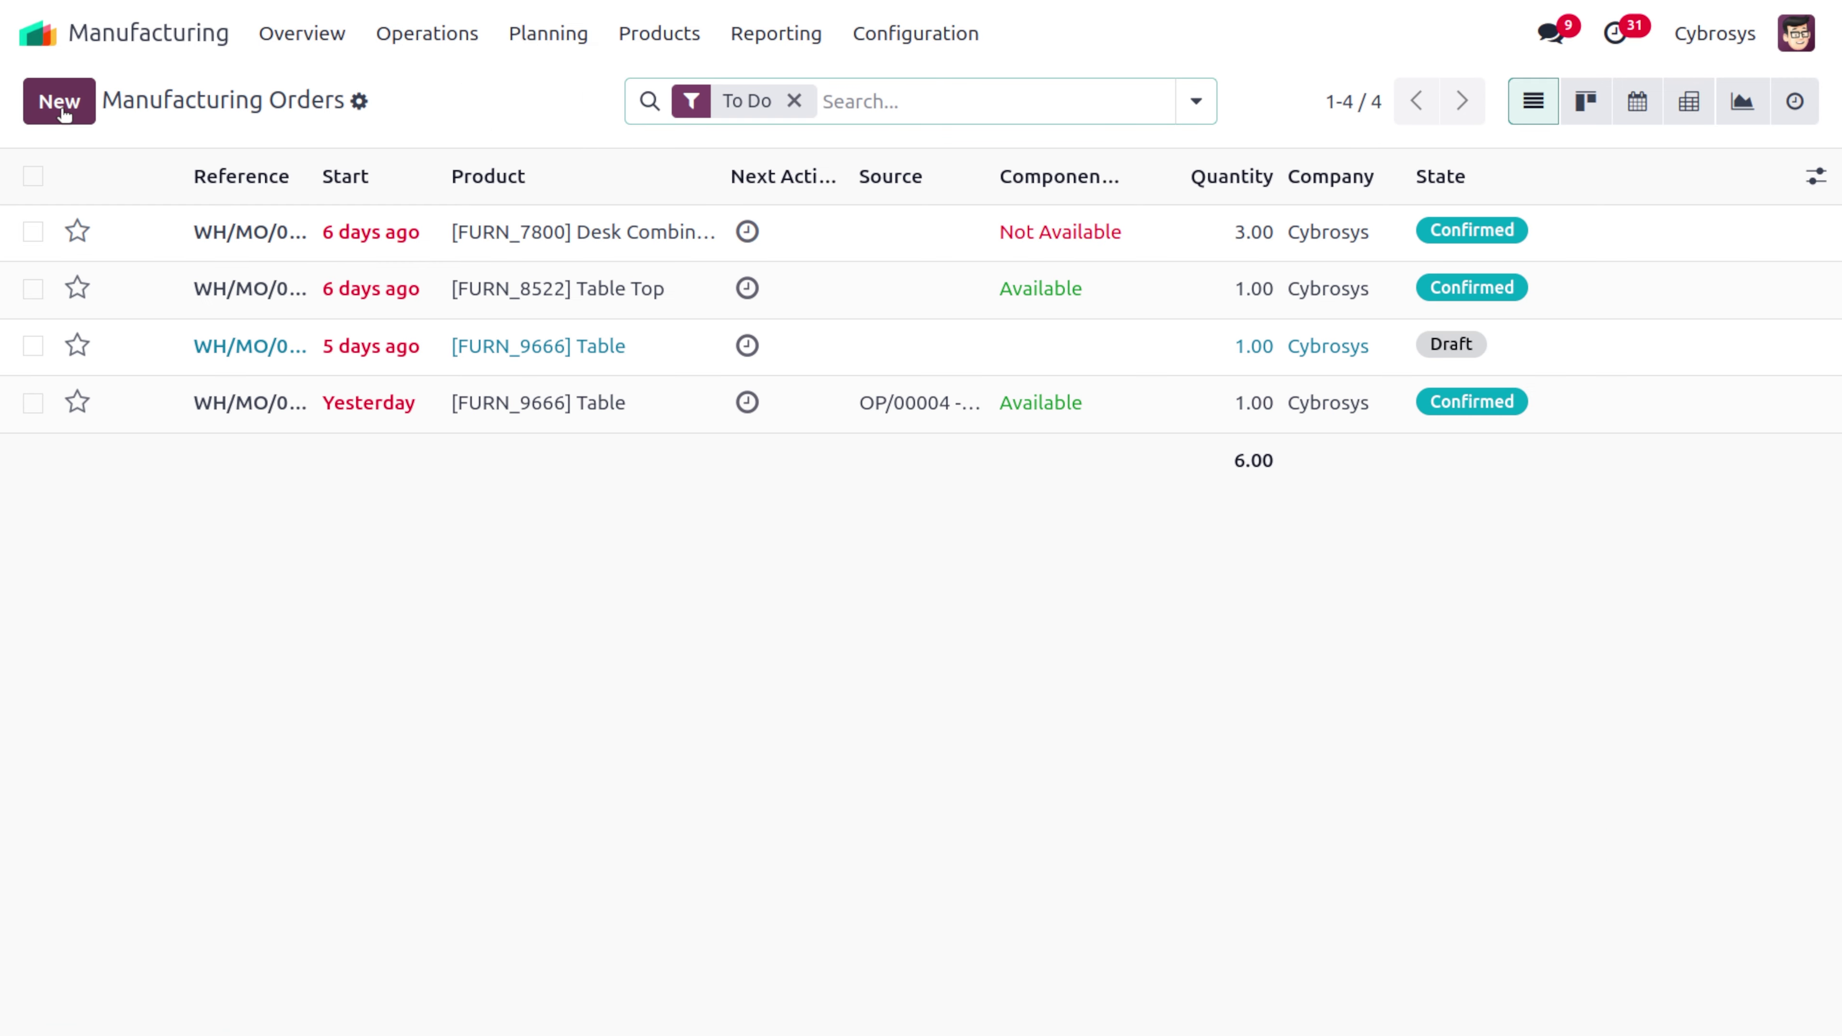
left_click(63, 109)
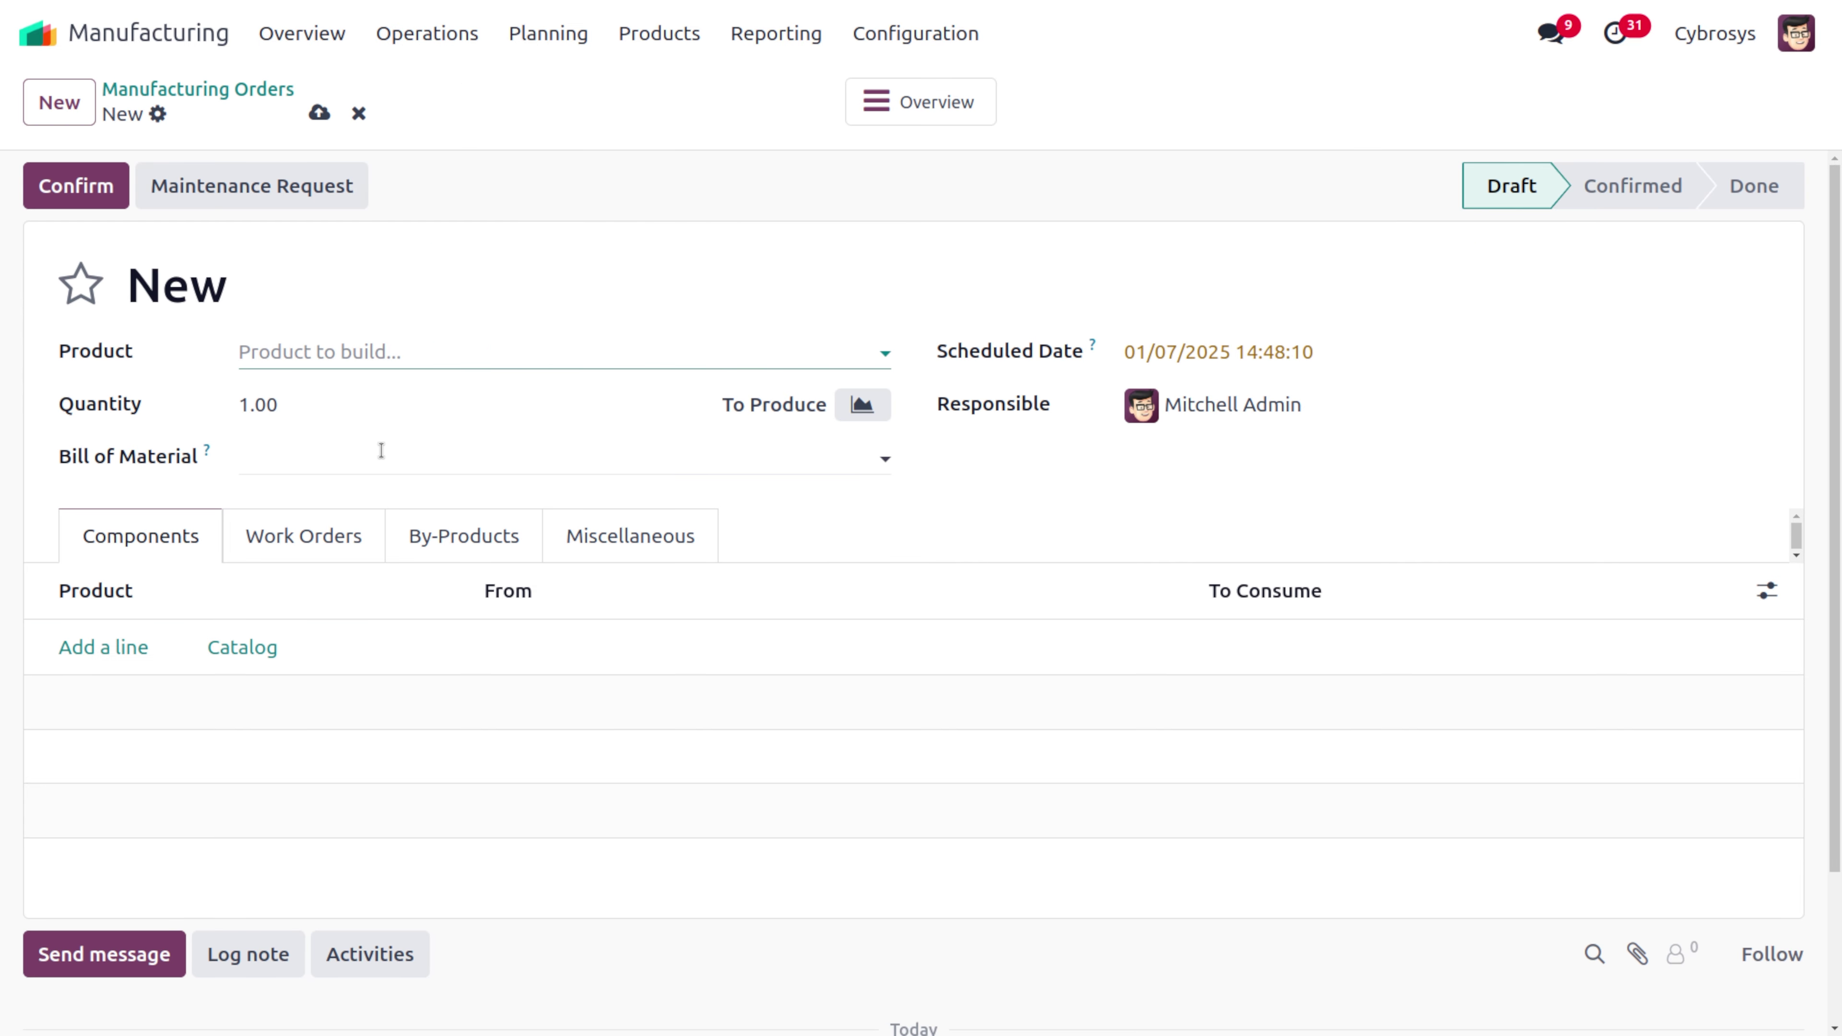
left_click(381, 450)
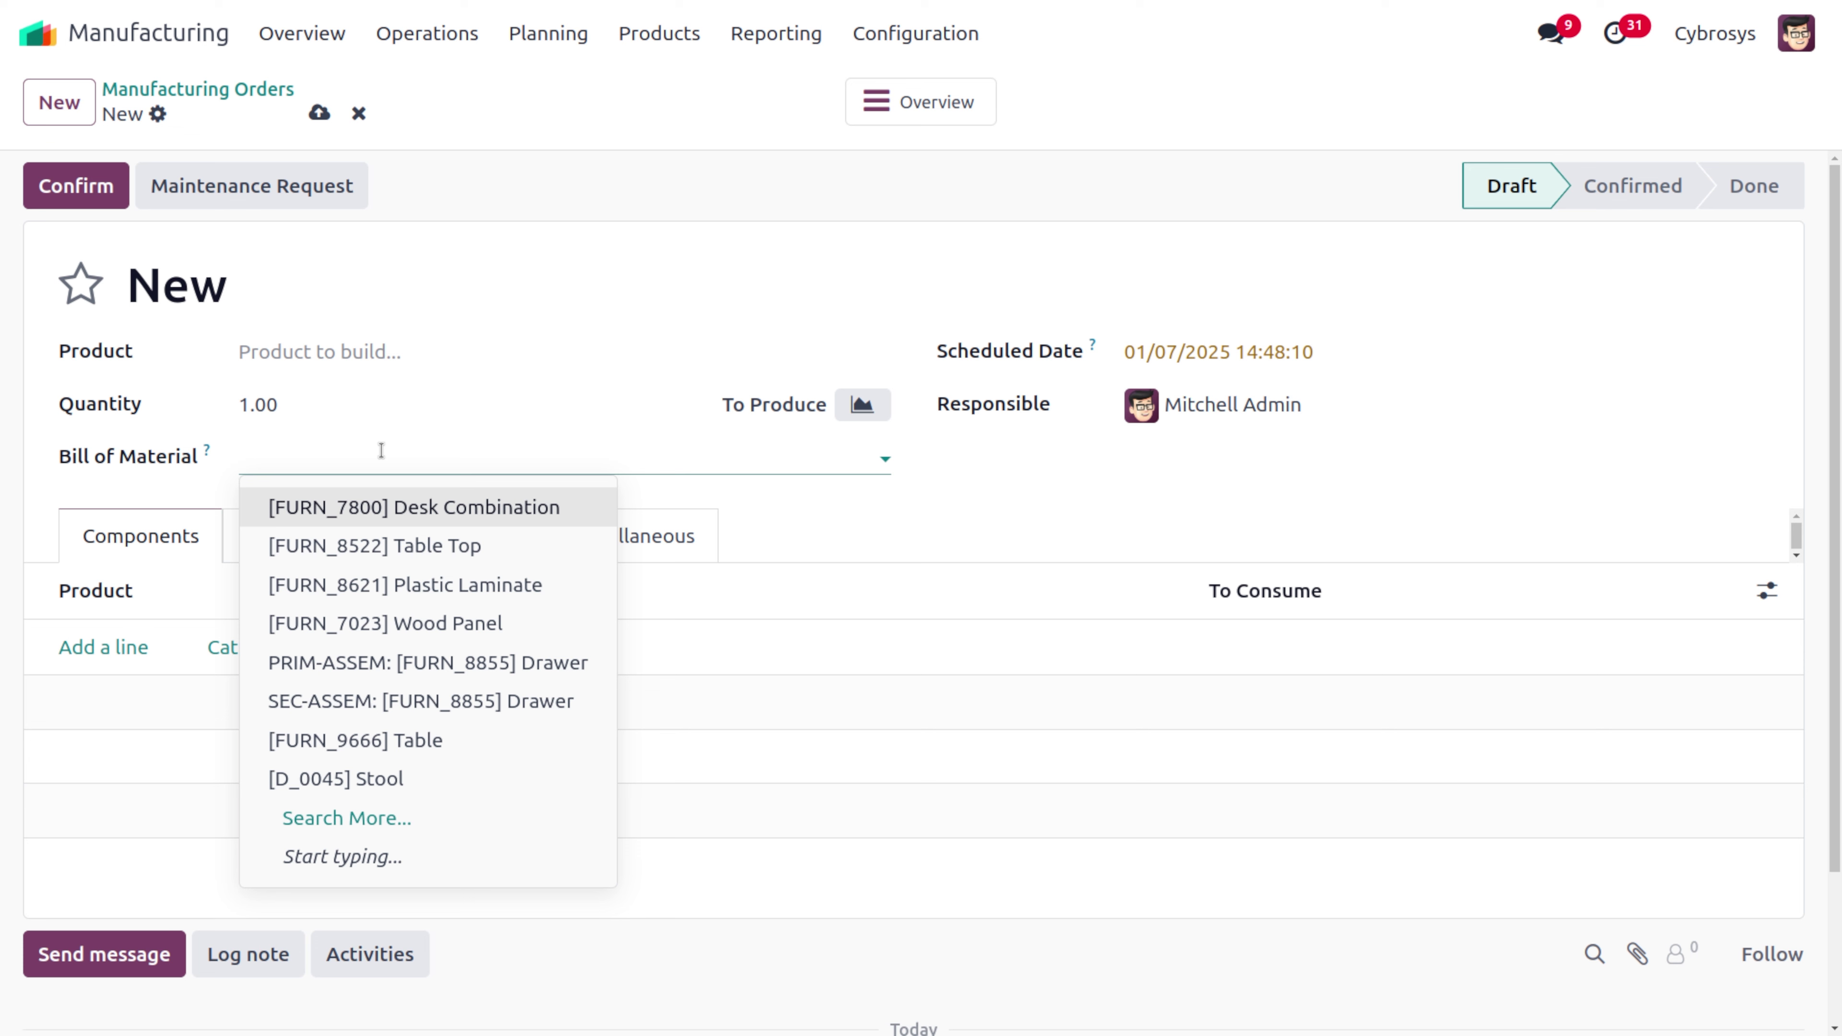
left_click(460, 712)
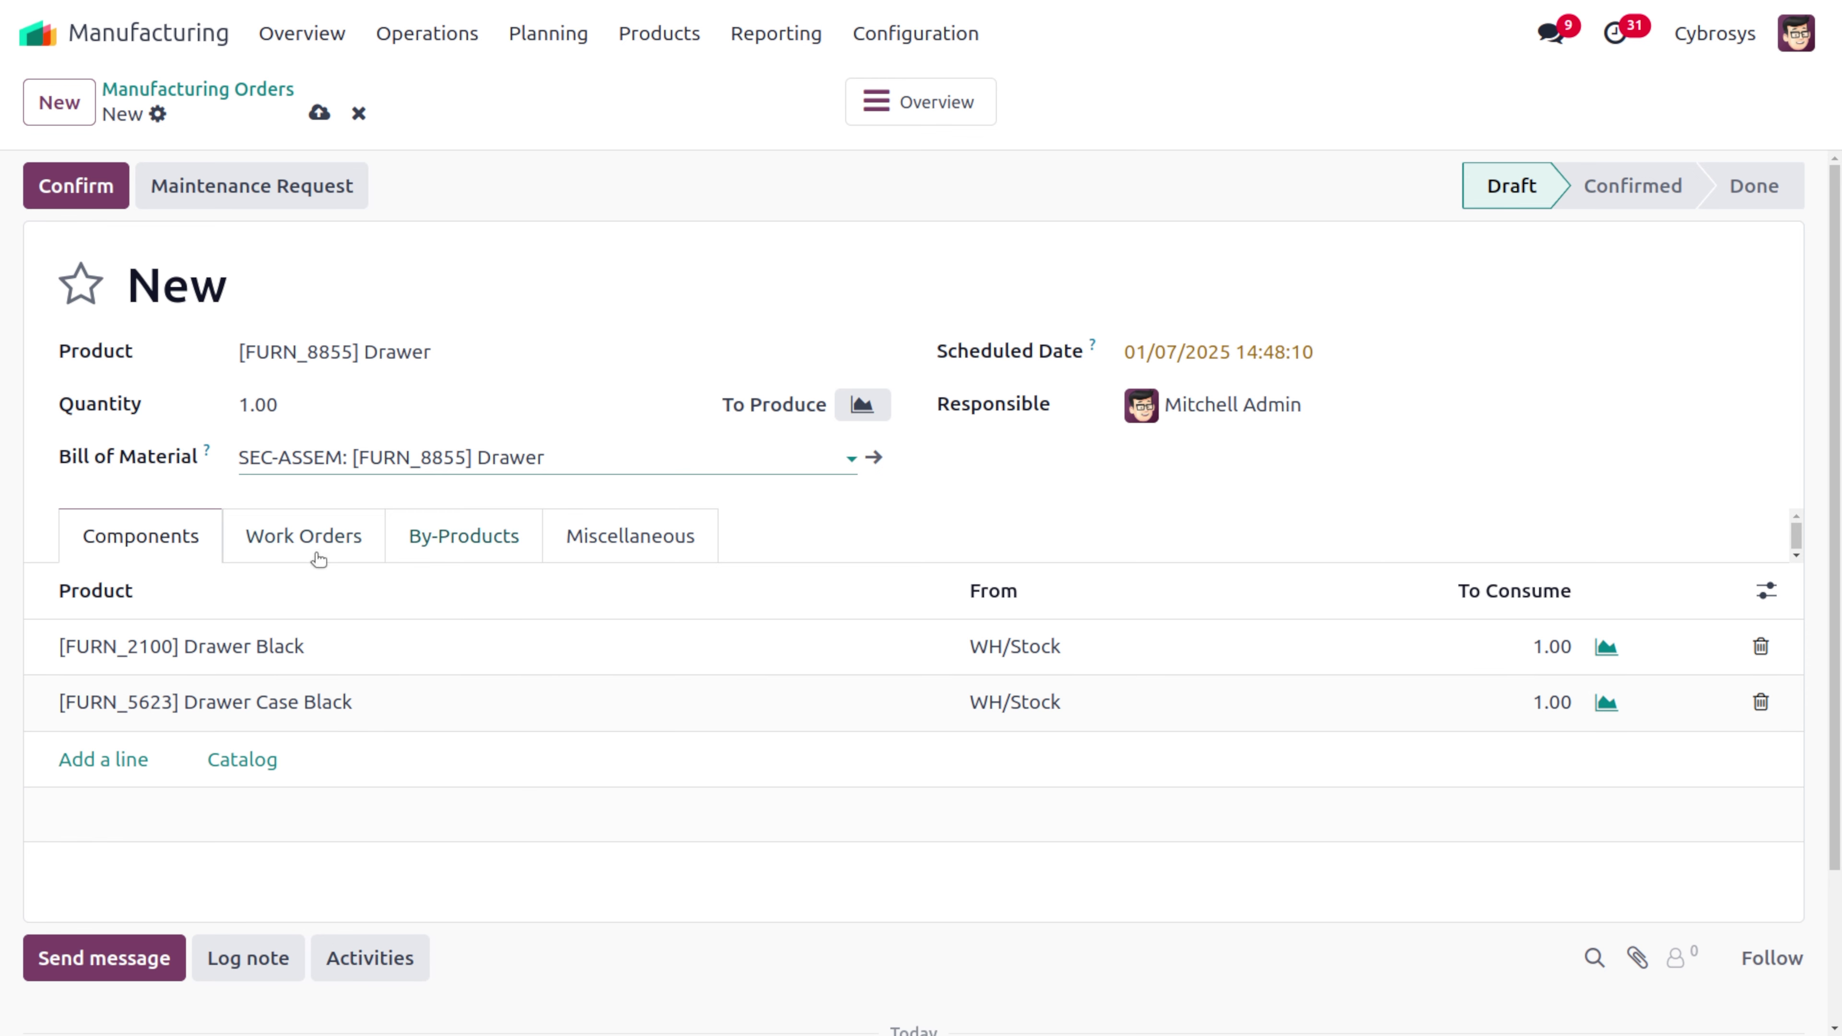
Review the work orders, by-products and miscellaneous details of the new Drawer manufacturing order
left_click(373, 557)
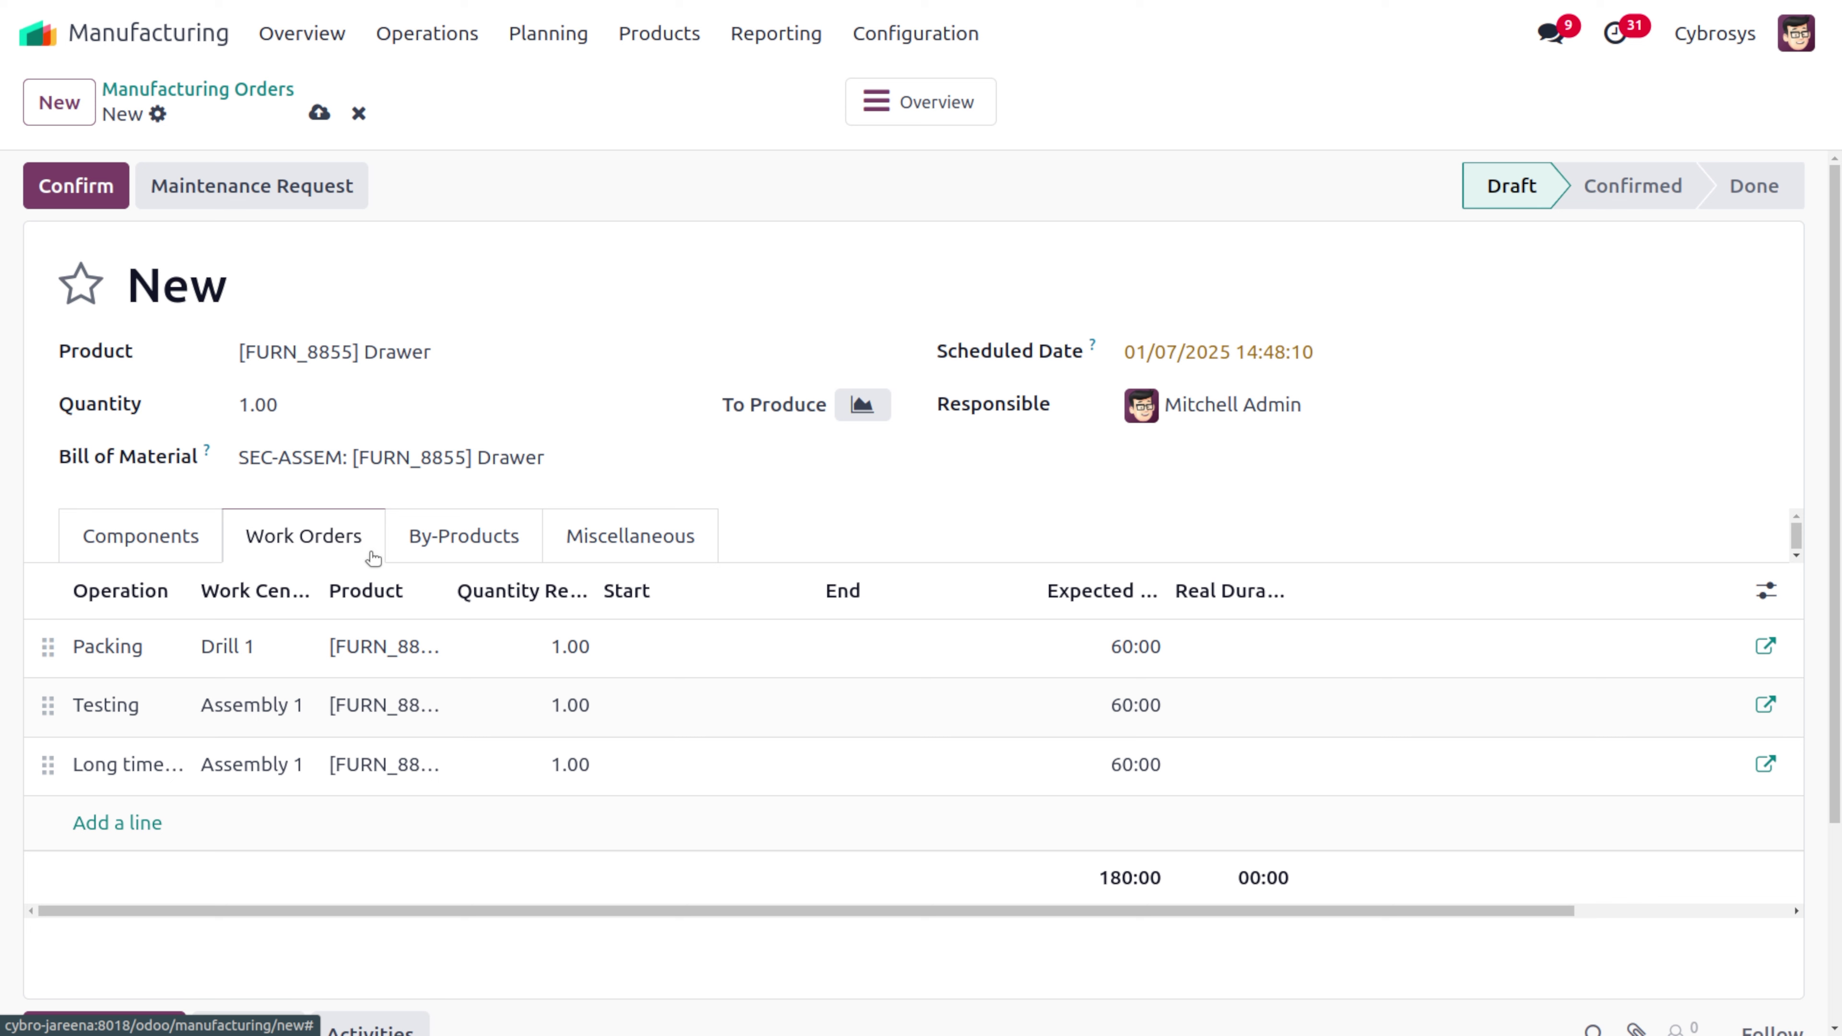
left_click(486, 546)
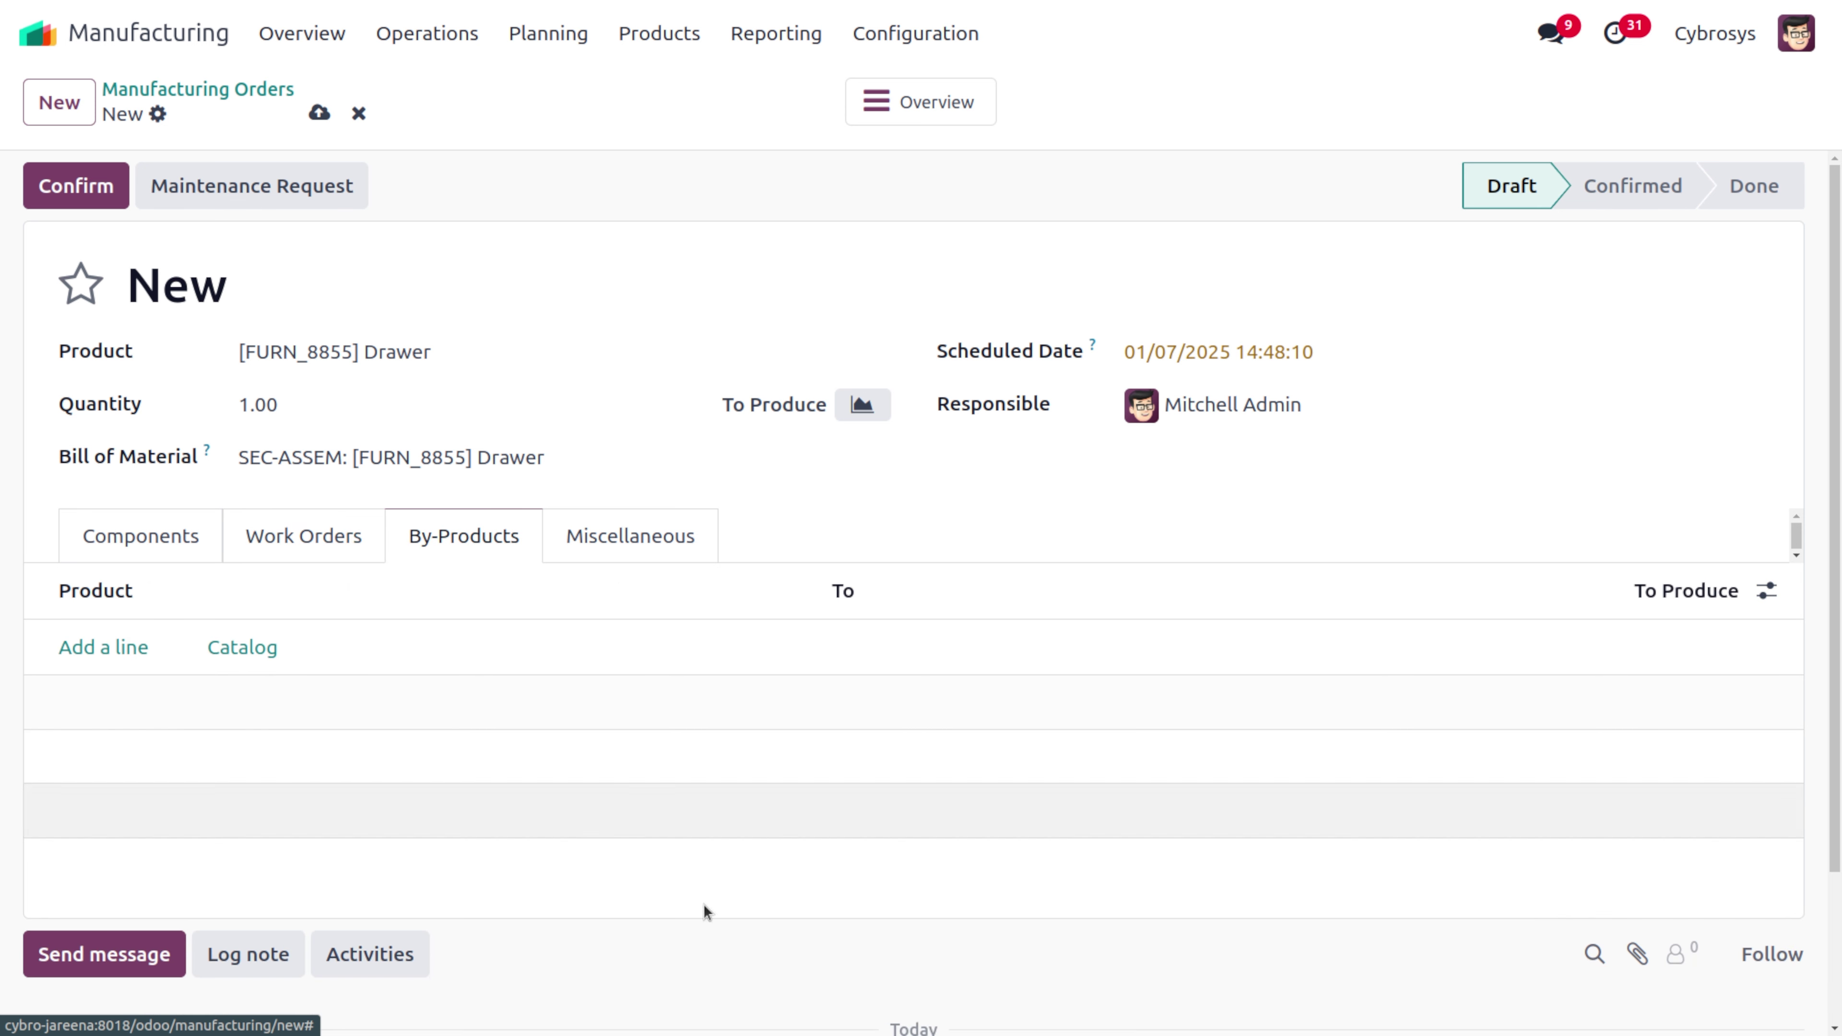
left_click(682, 538)
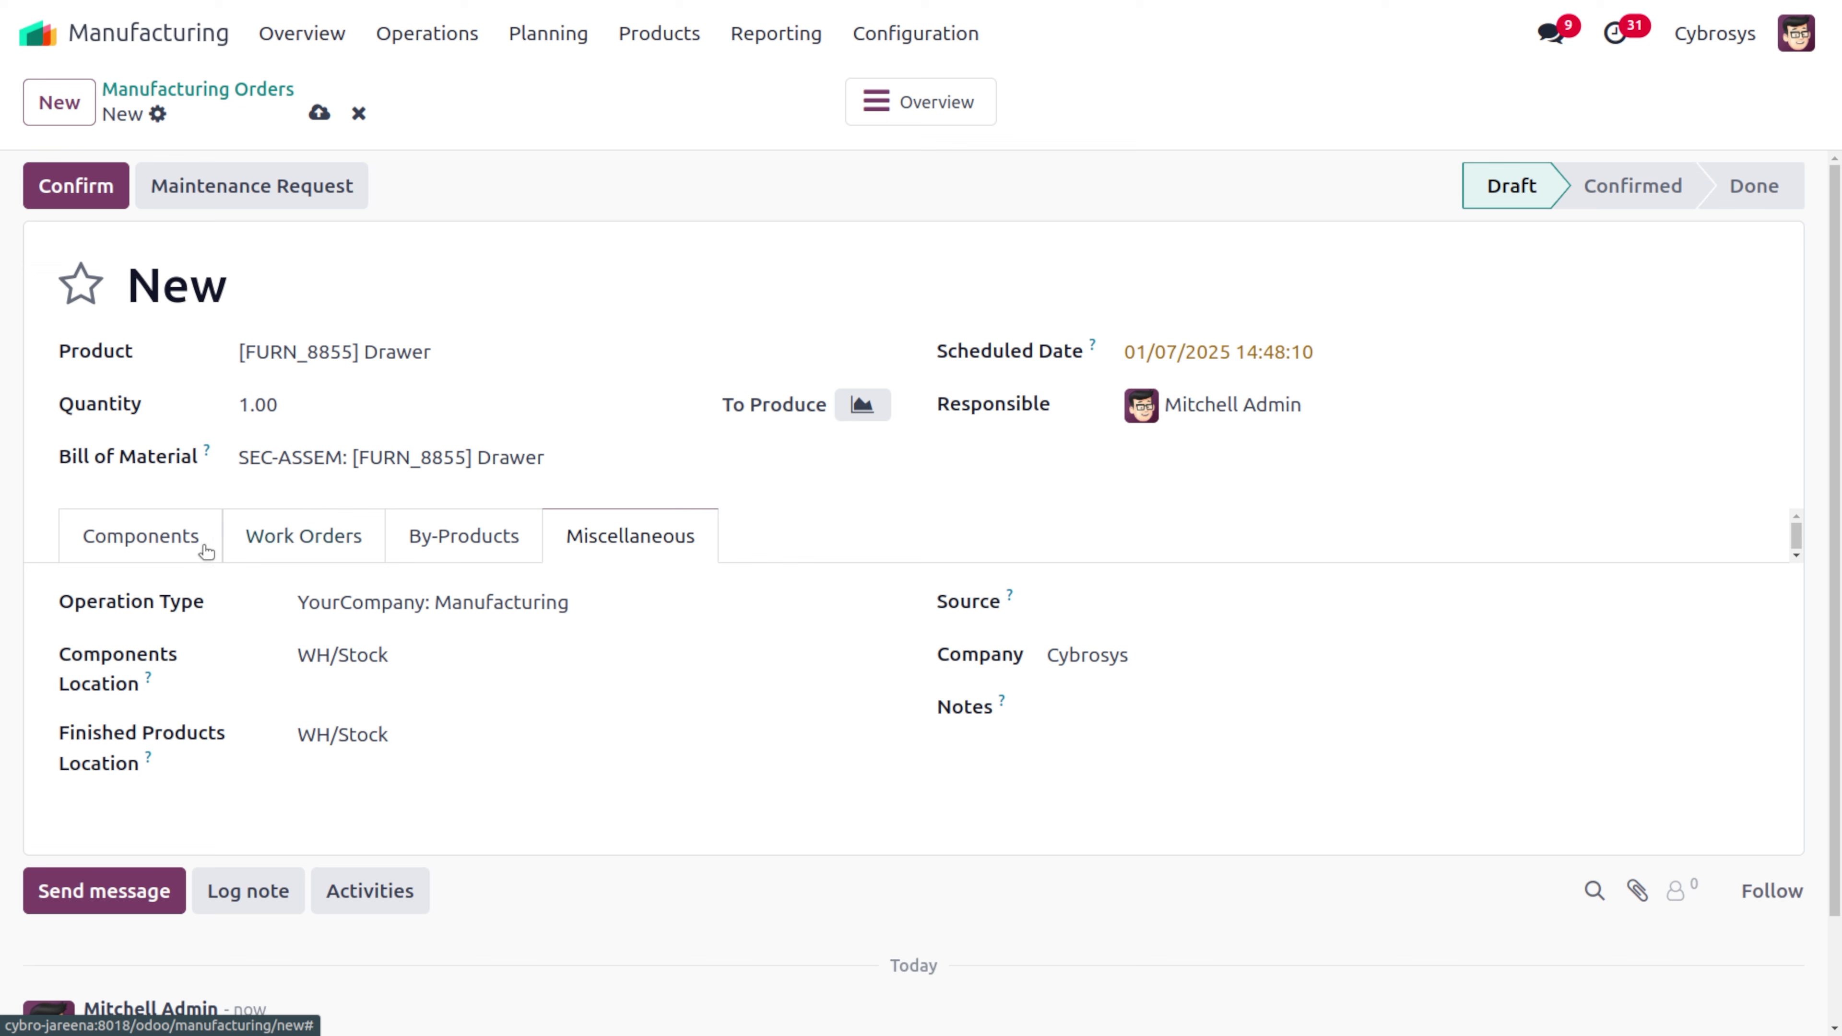
Confirm the new Drawer manufacturing order and plan its work orders
left_click(142, 541)
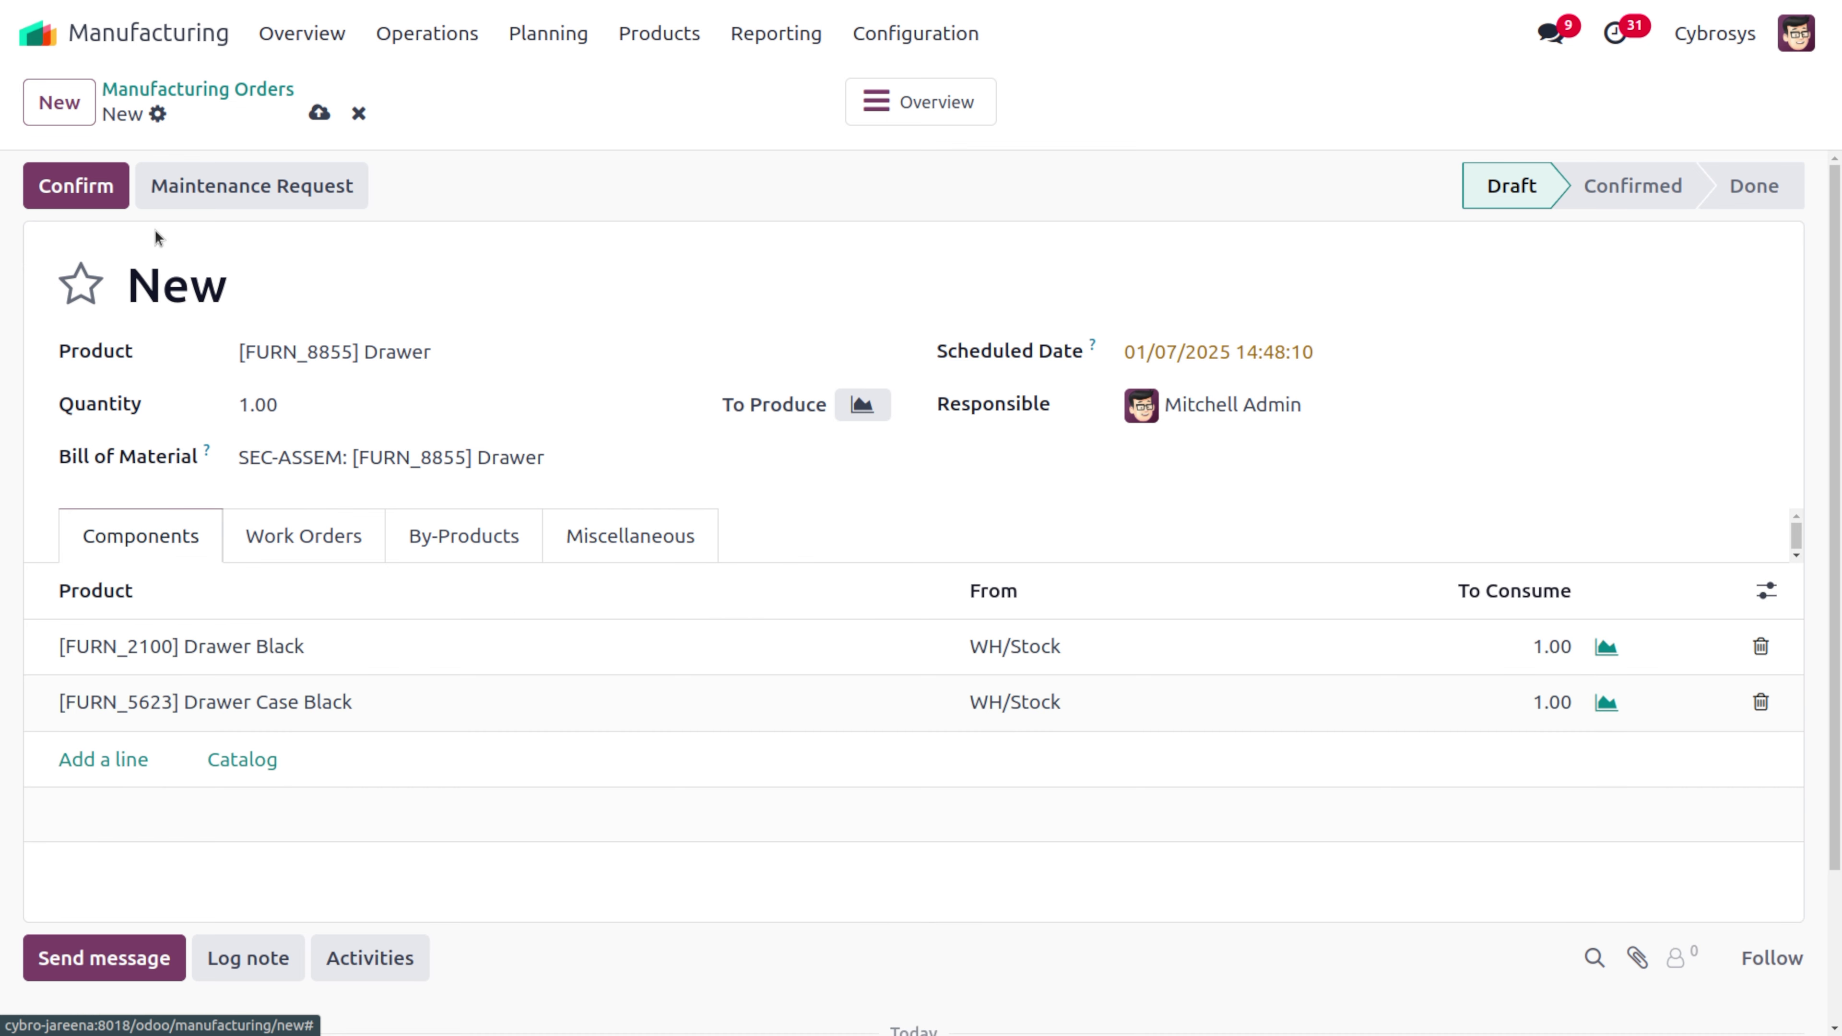
left_click(71, 188)
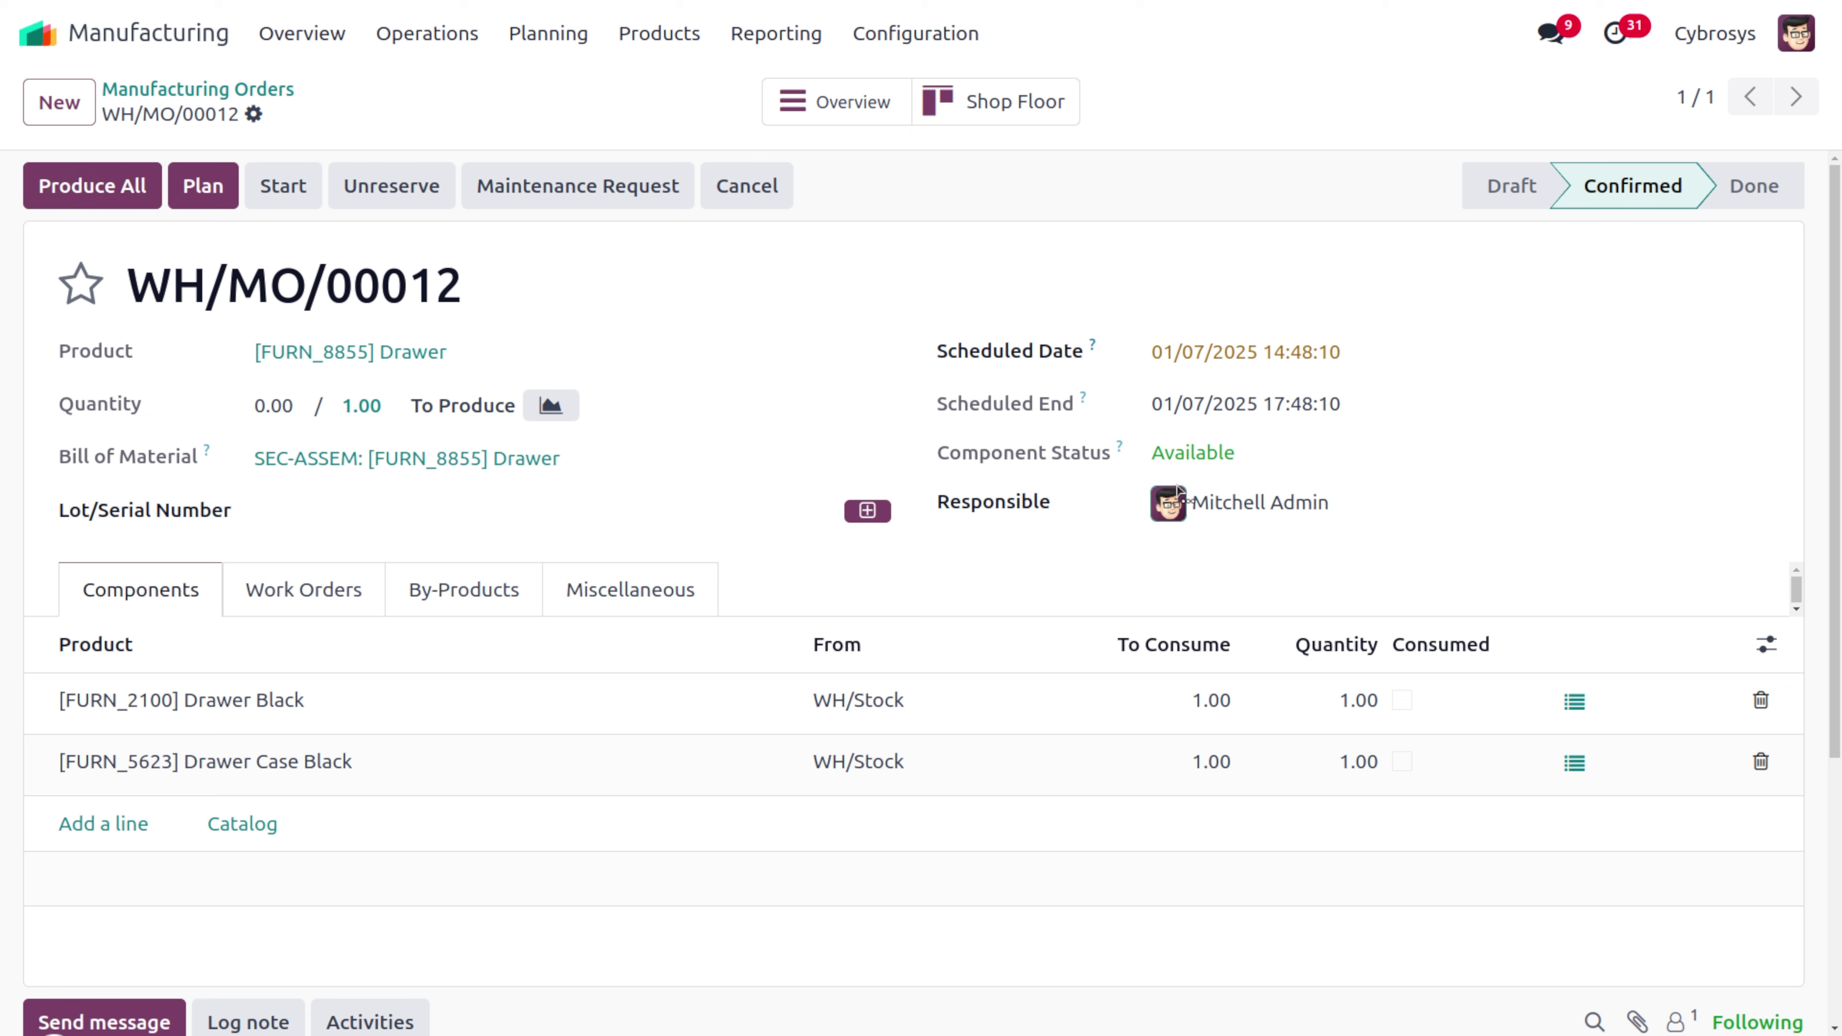
left_click(295, 606)
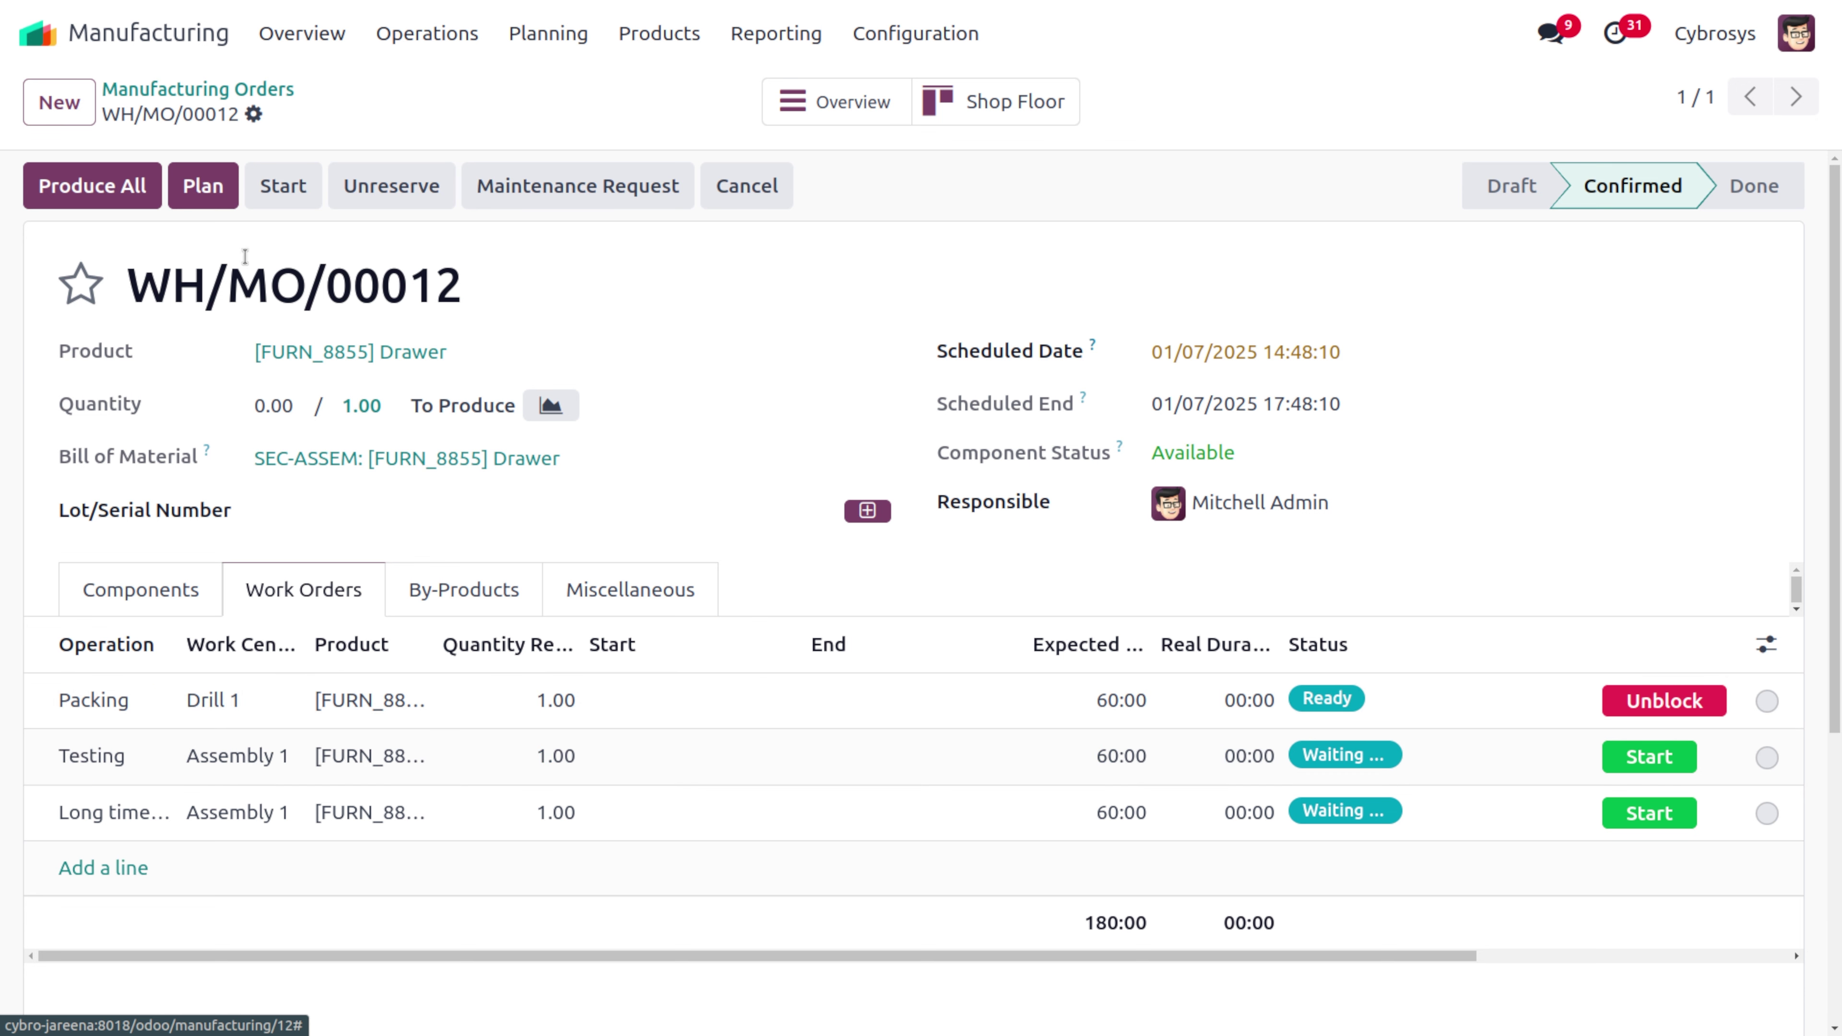
left_click(206, 185)
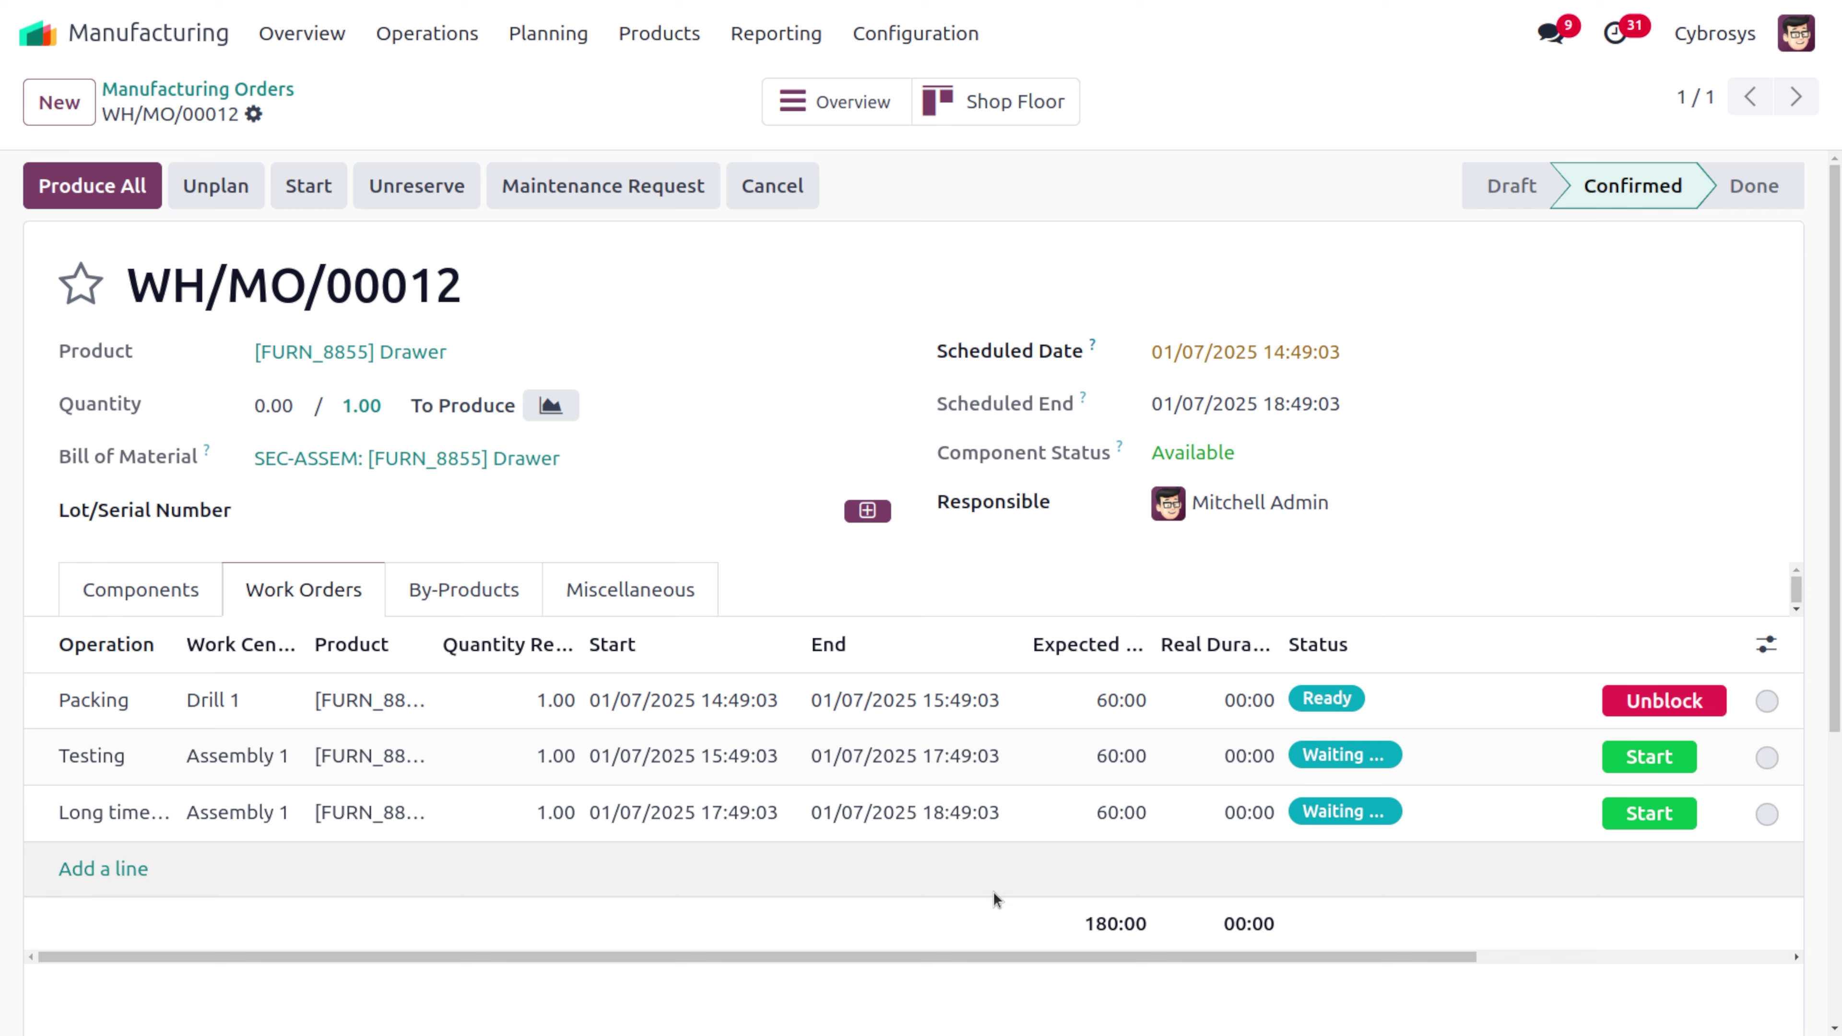
Unblock the Drill 1 work center and reopen the work orders of today's Drawer manufacturing order
left_click(277, 49)
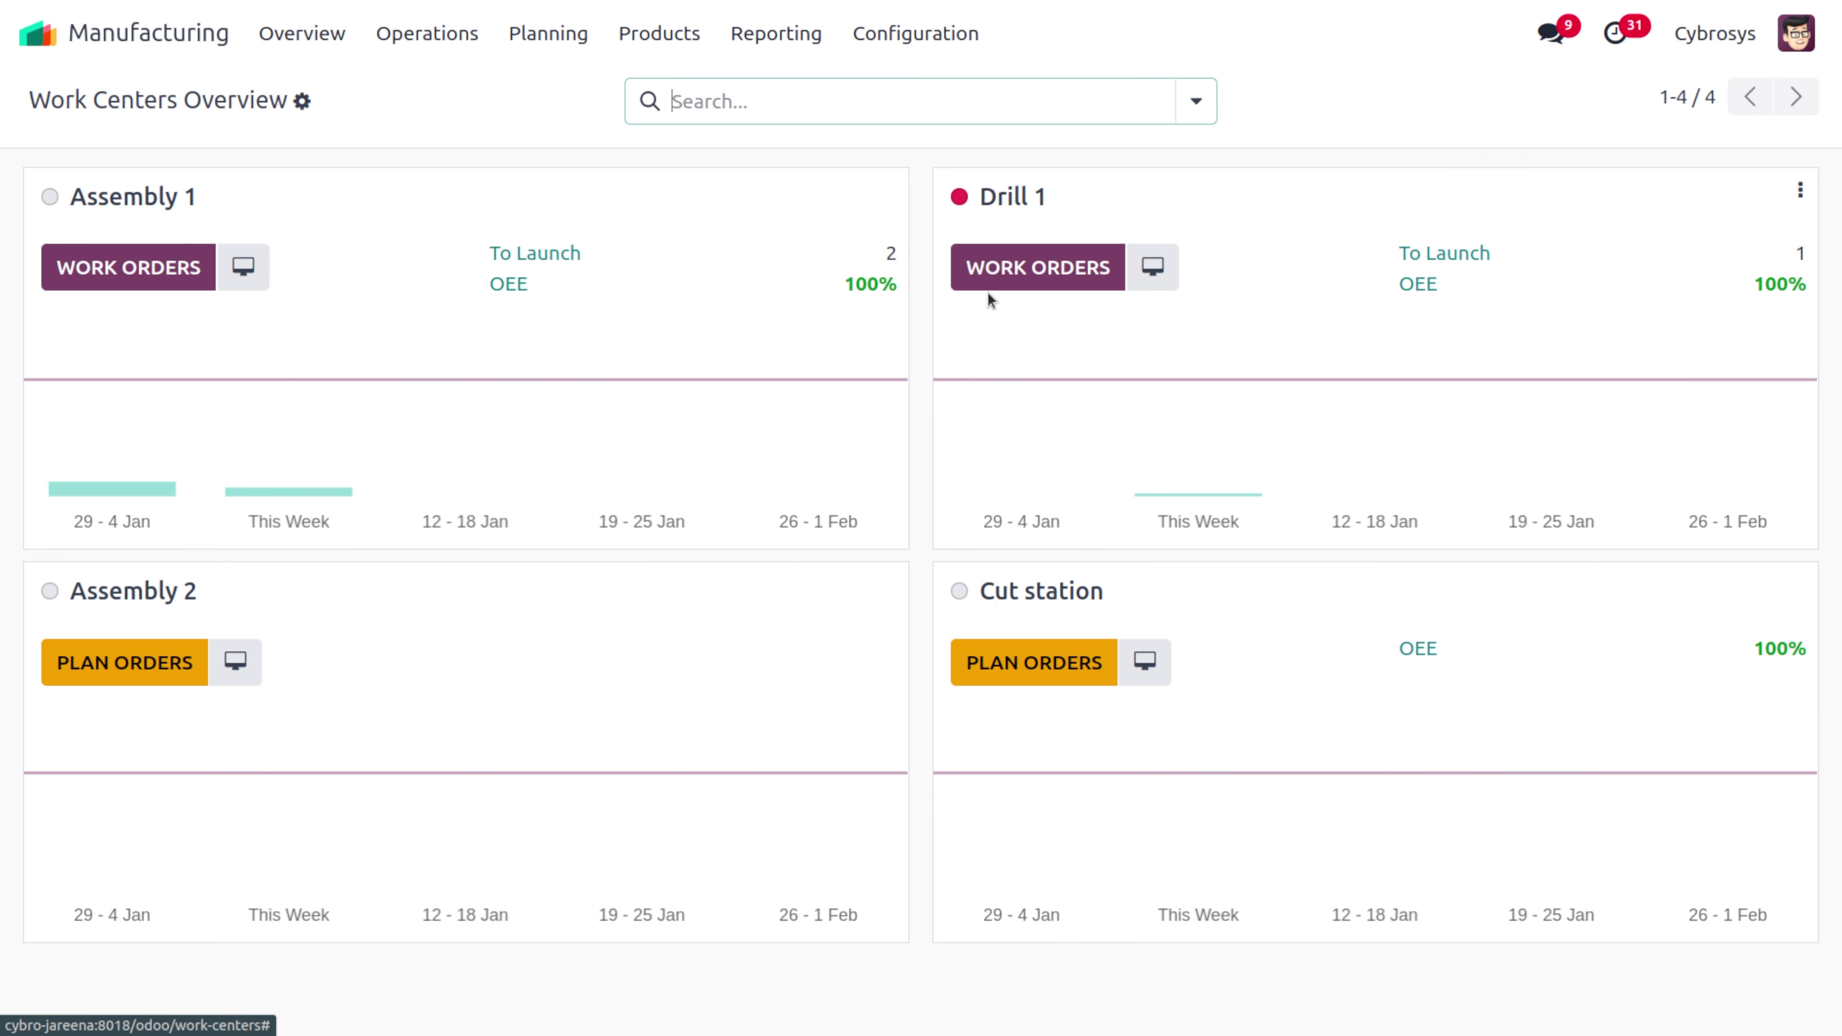
left_click(960, 197)
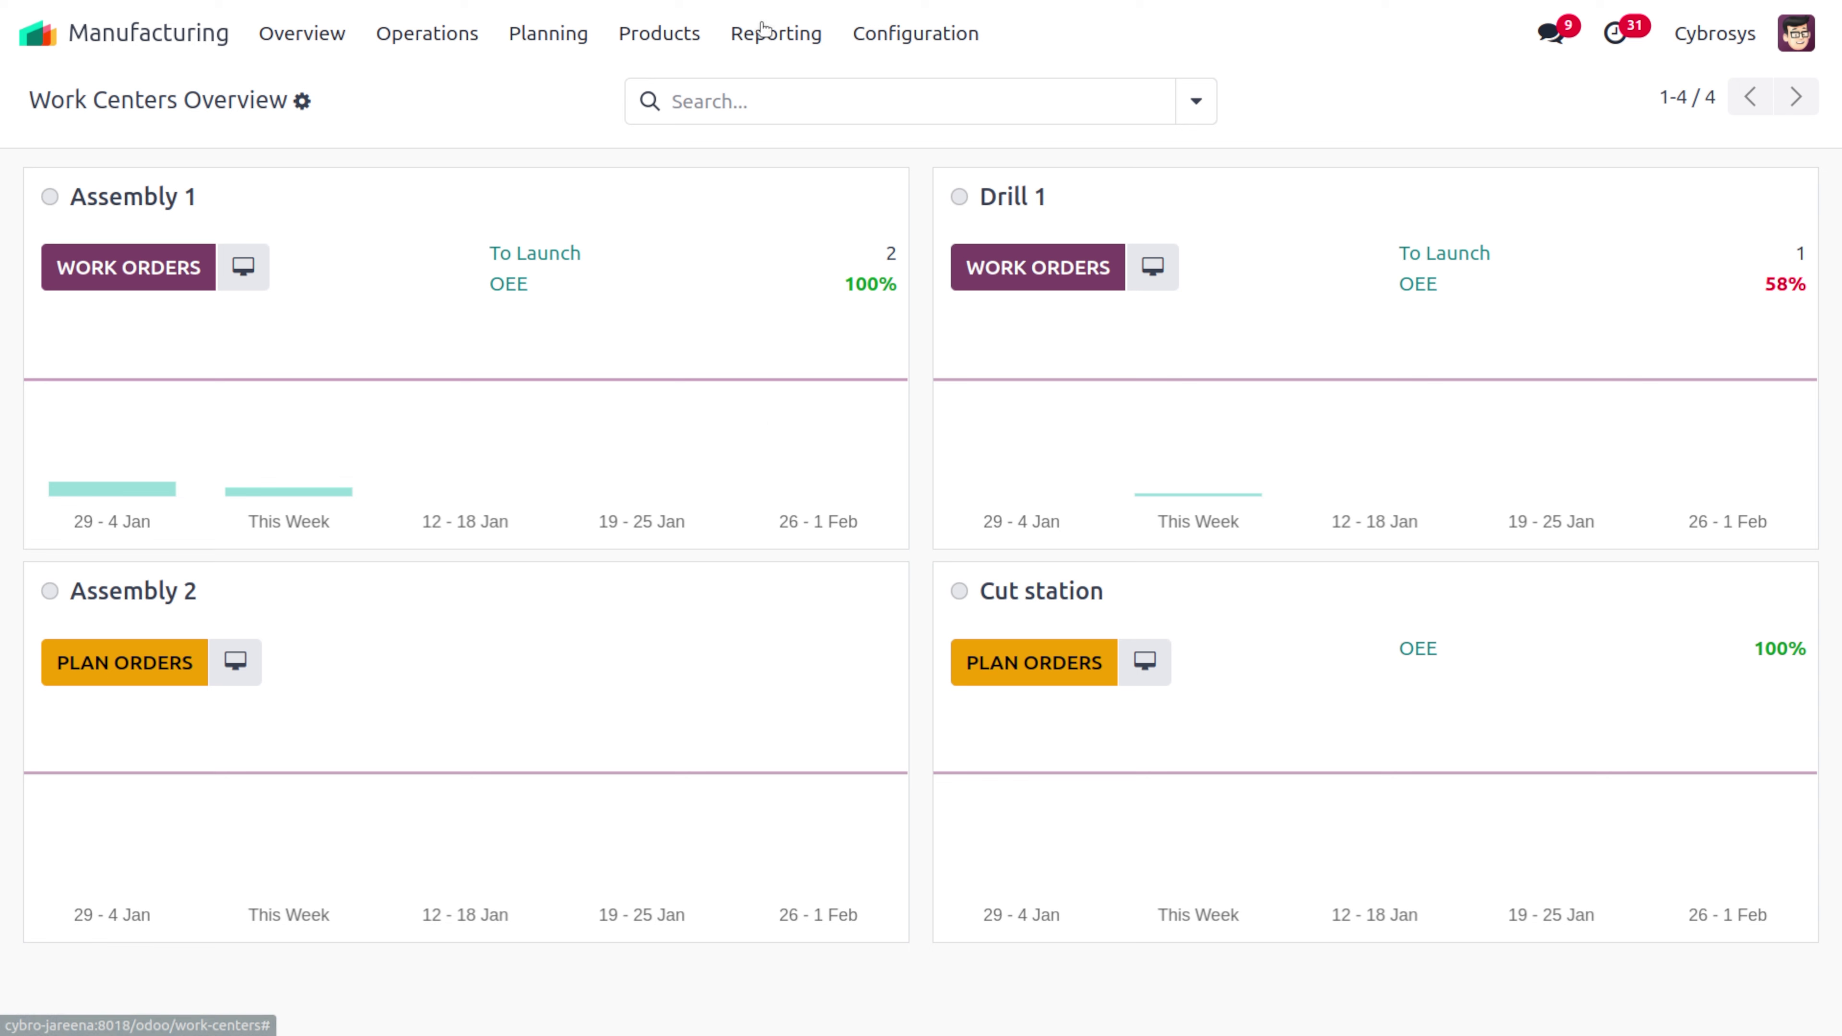
left_click(435, 31)
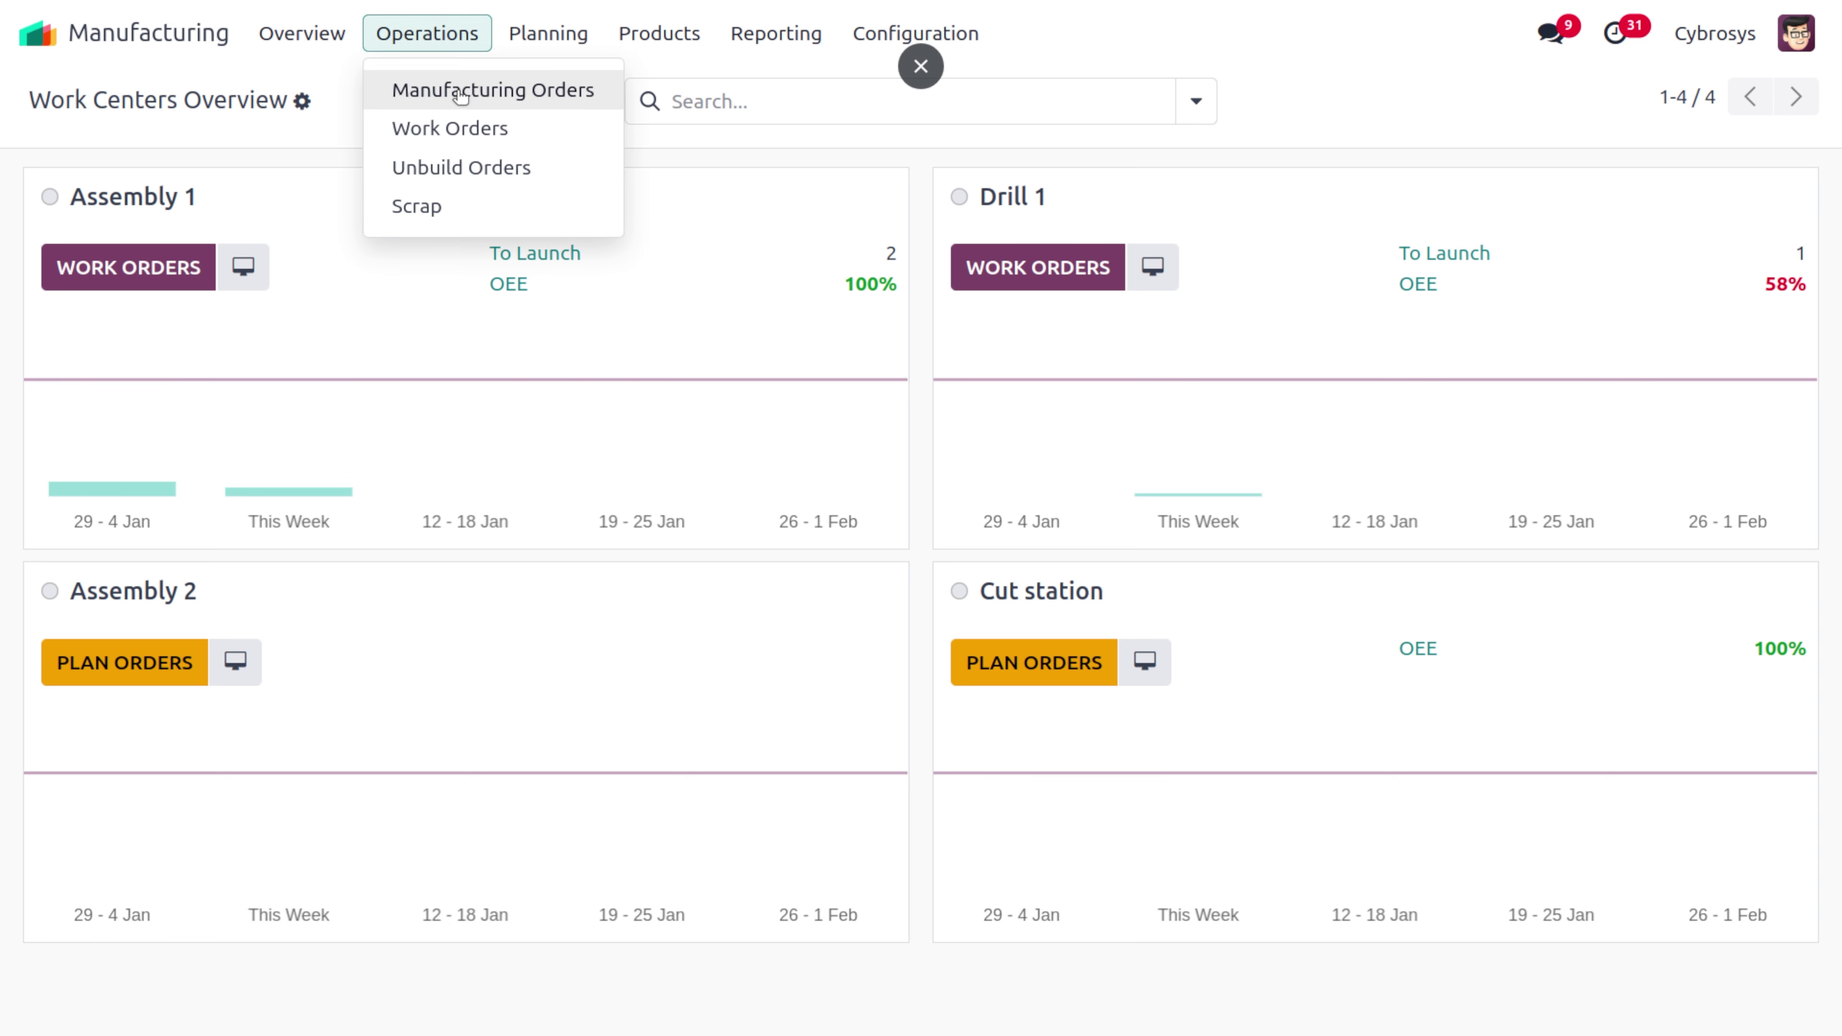
left_click(457, 88)
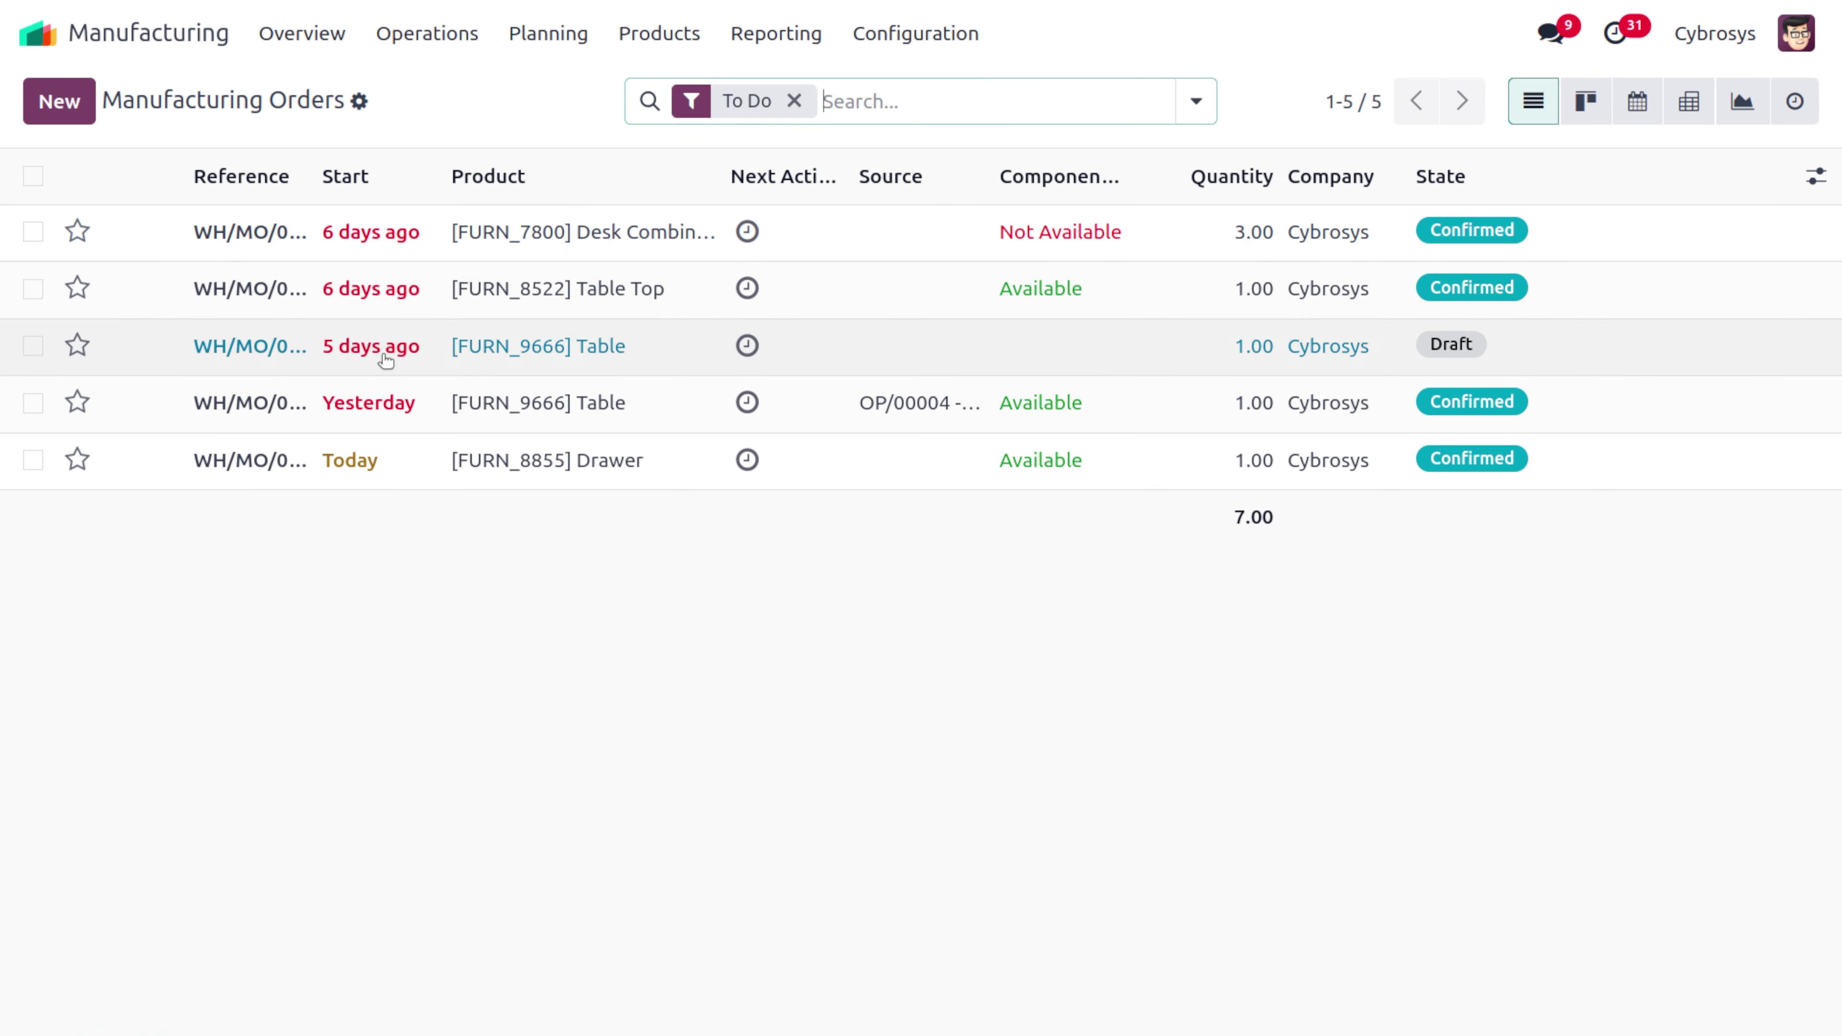
left_click(390, 470)
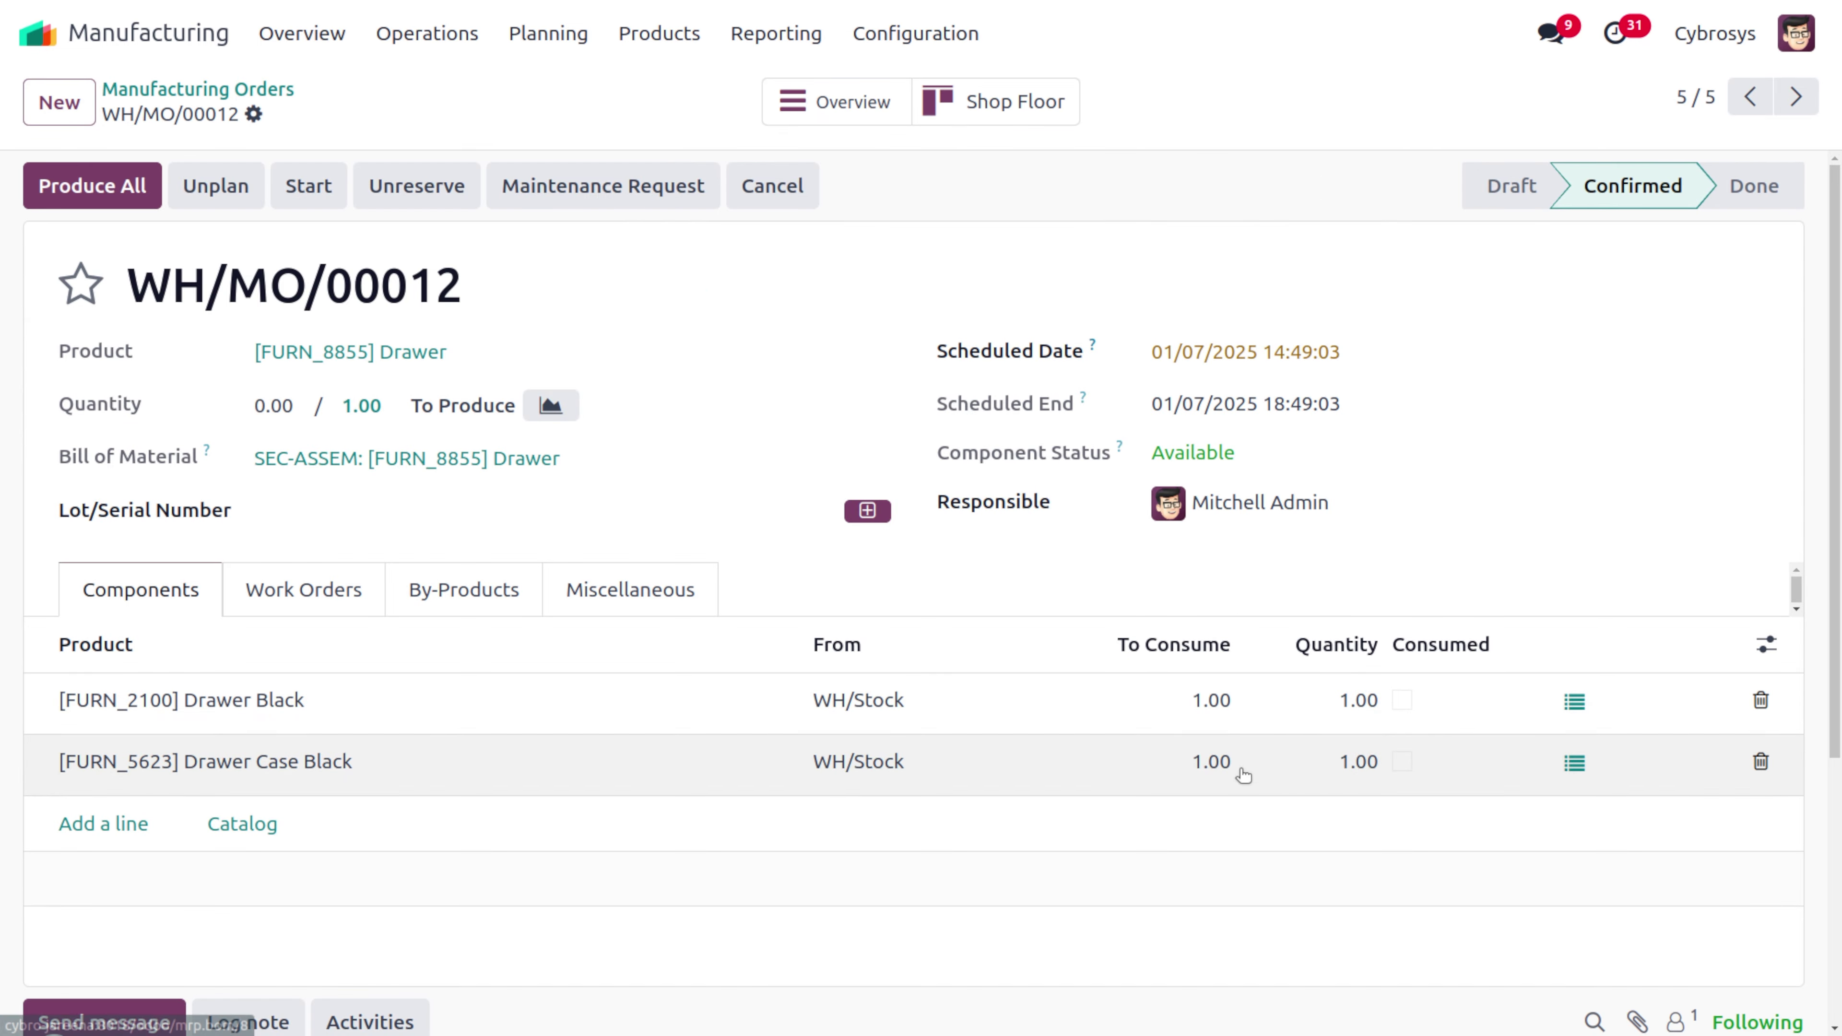
left_click(316, 586)
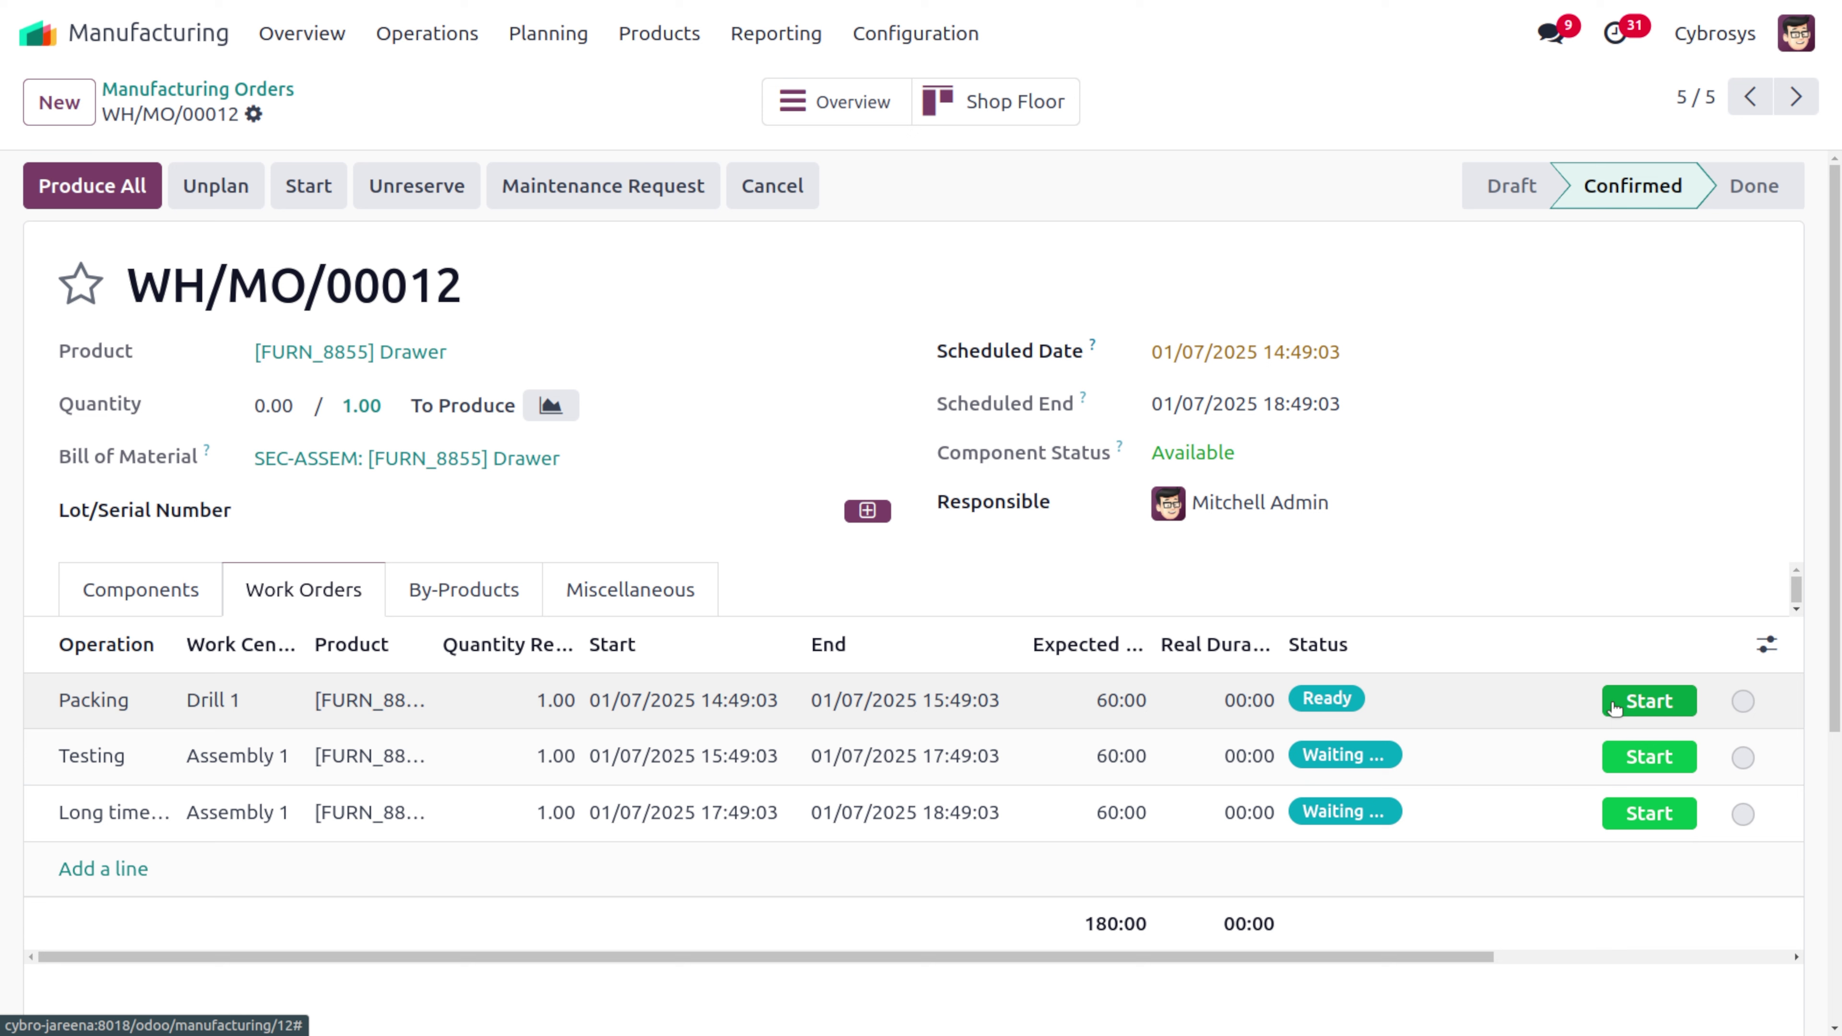
Start and complete the Packing work order, followed by the Testing work order
left_click(1614, 708)
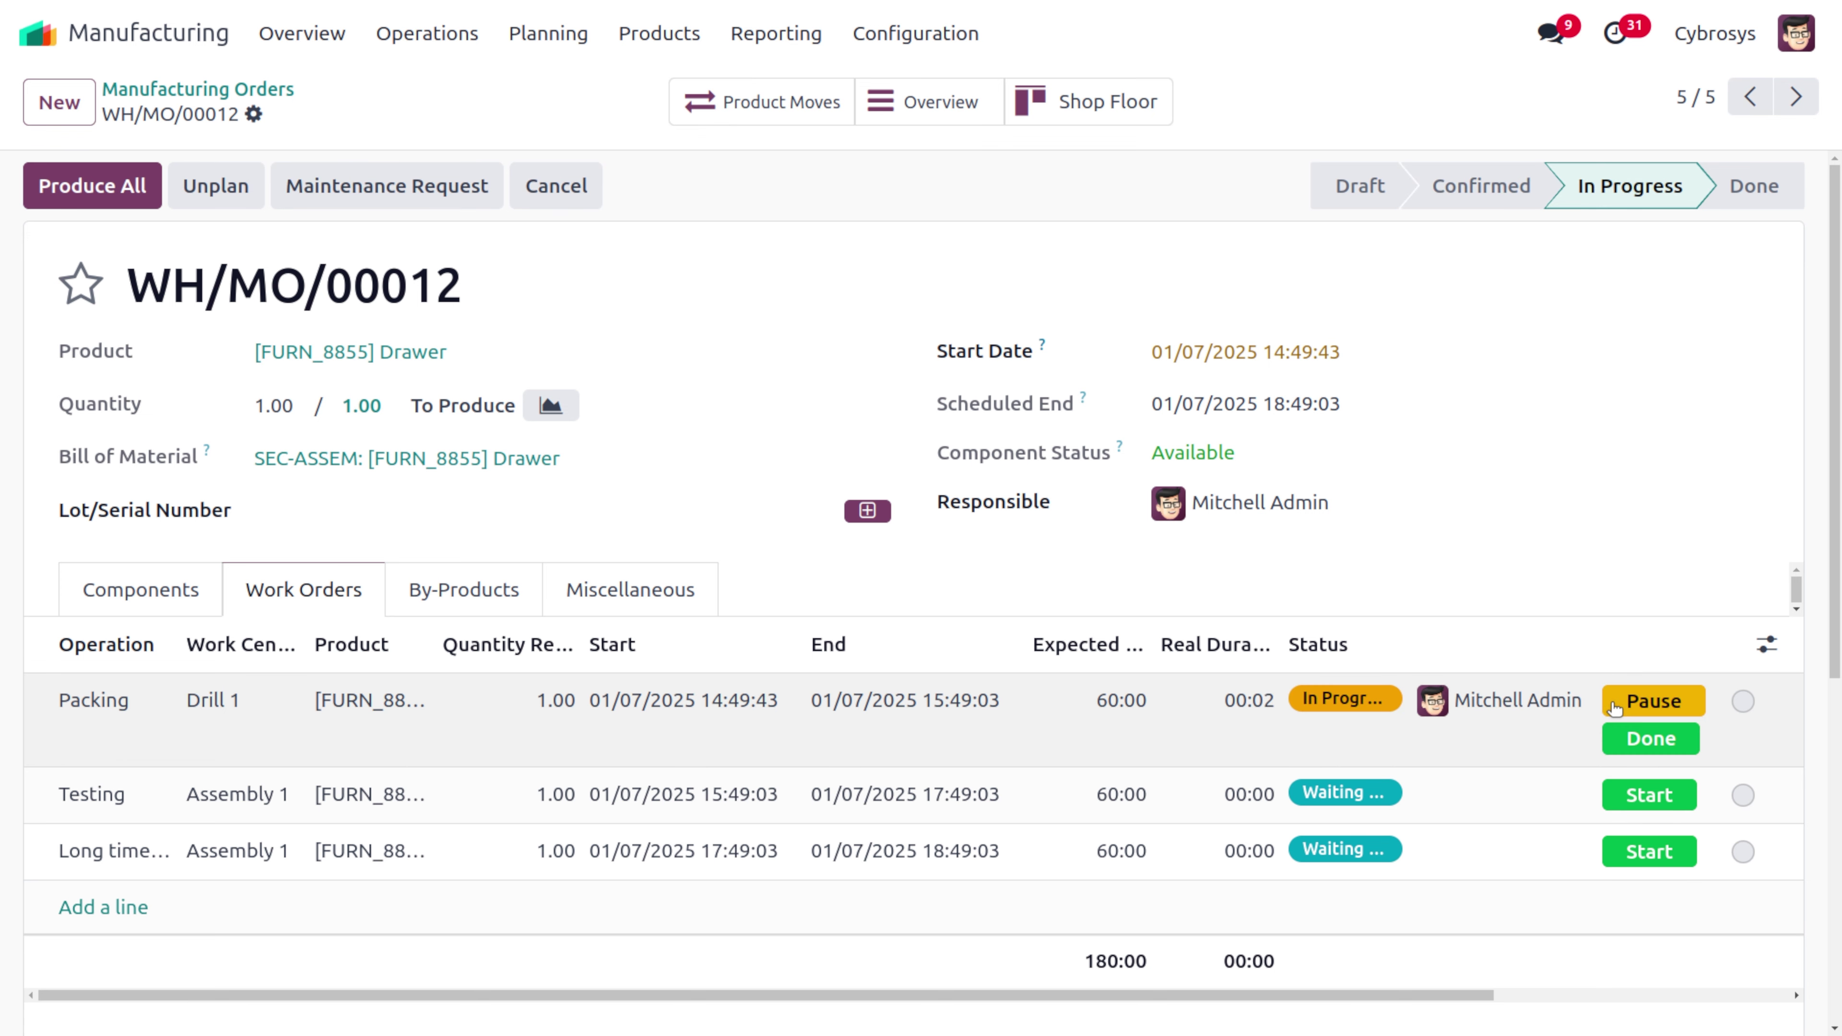
left_click(1632, 741)
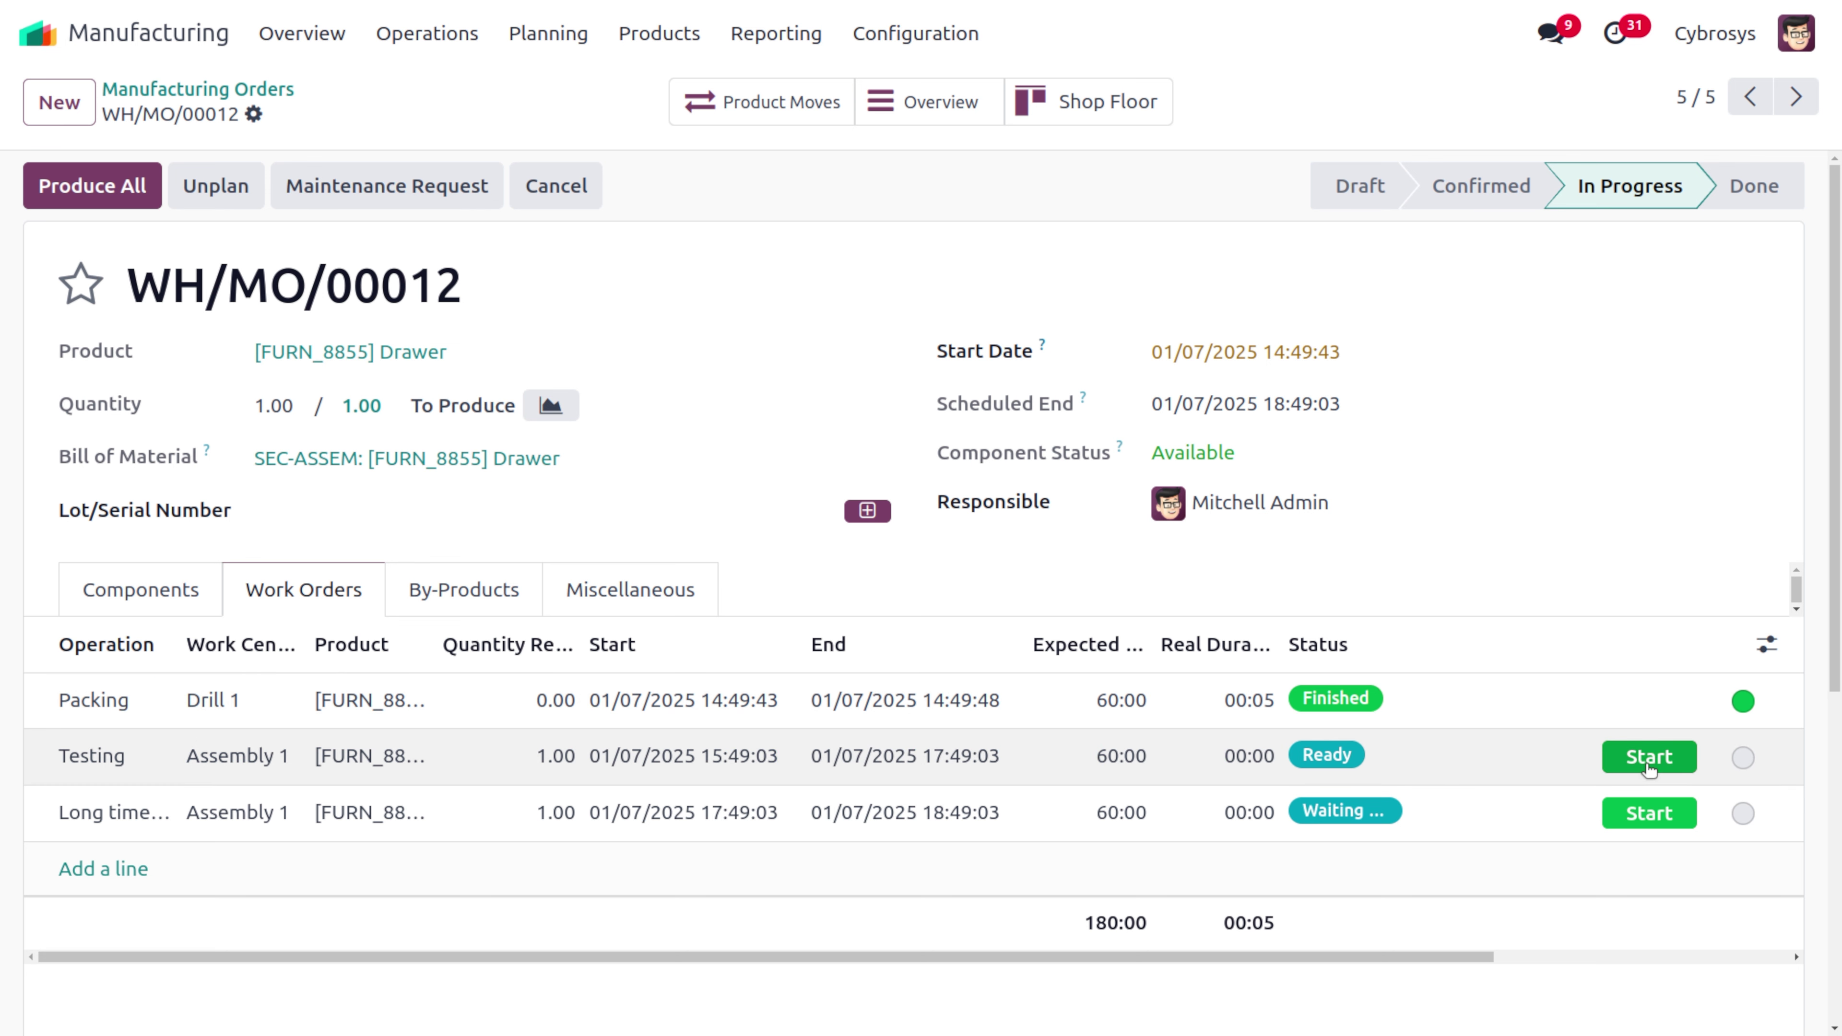
left_click(1649, 766)
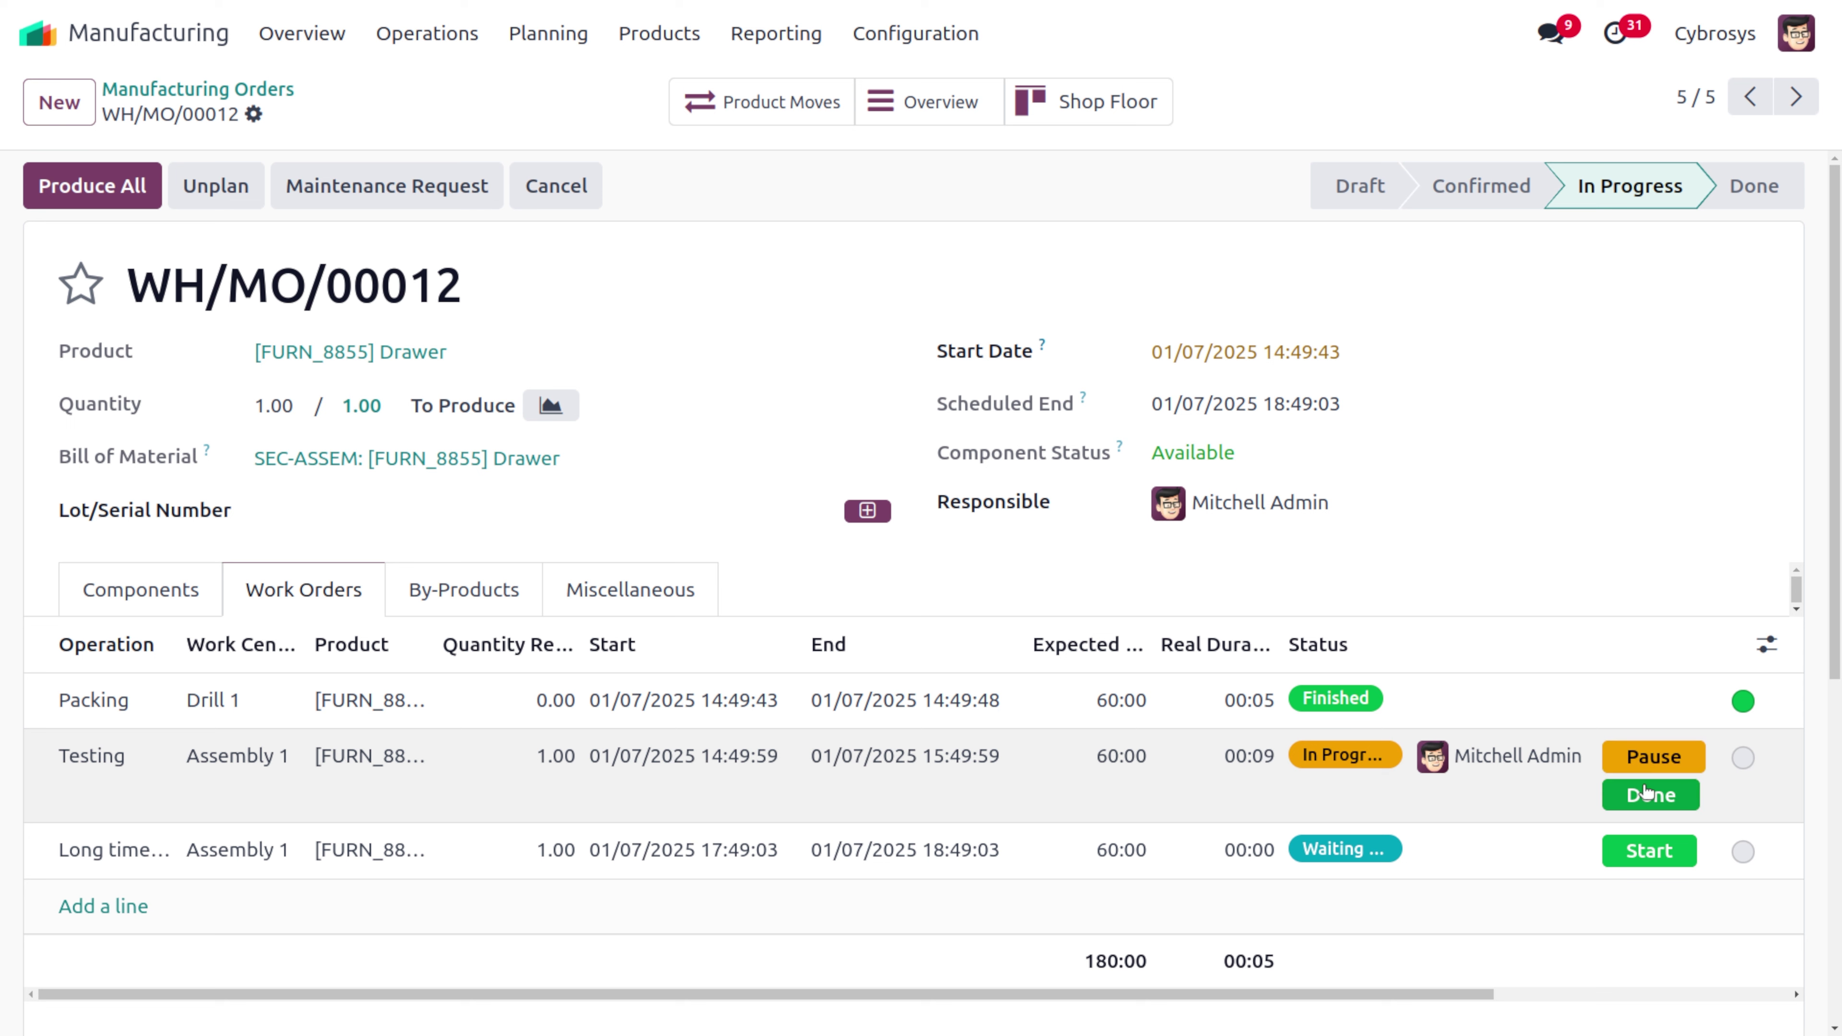
left_click(1650, 796)
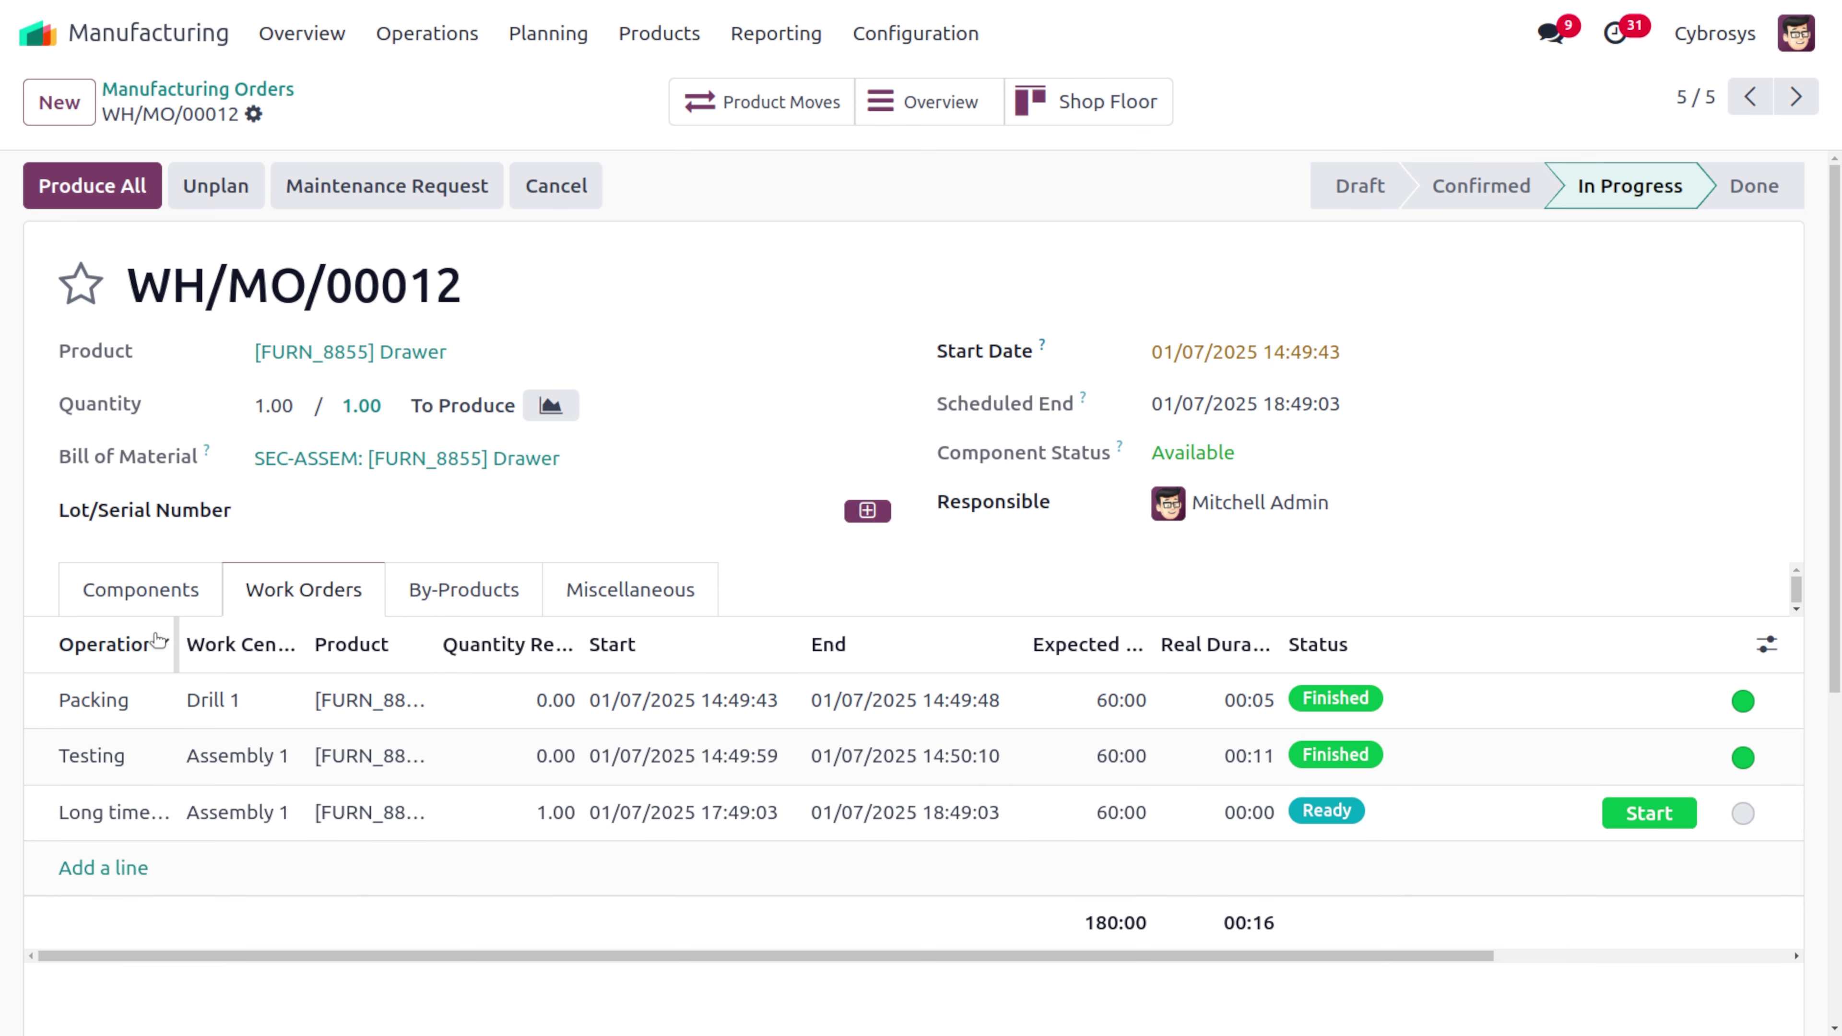
Widen the operation column to read the full names, and start and complete the Long time assembly work order
left_click_drag(185, 646, 362, 646)
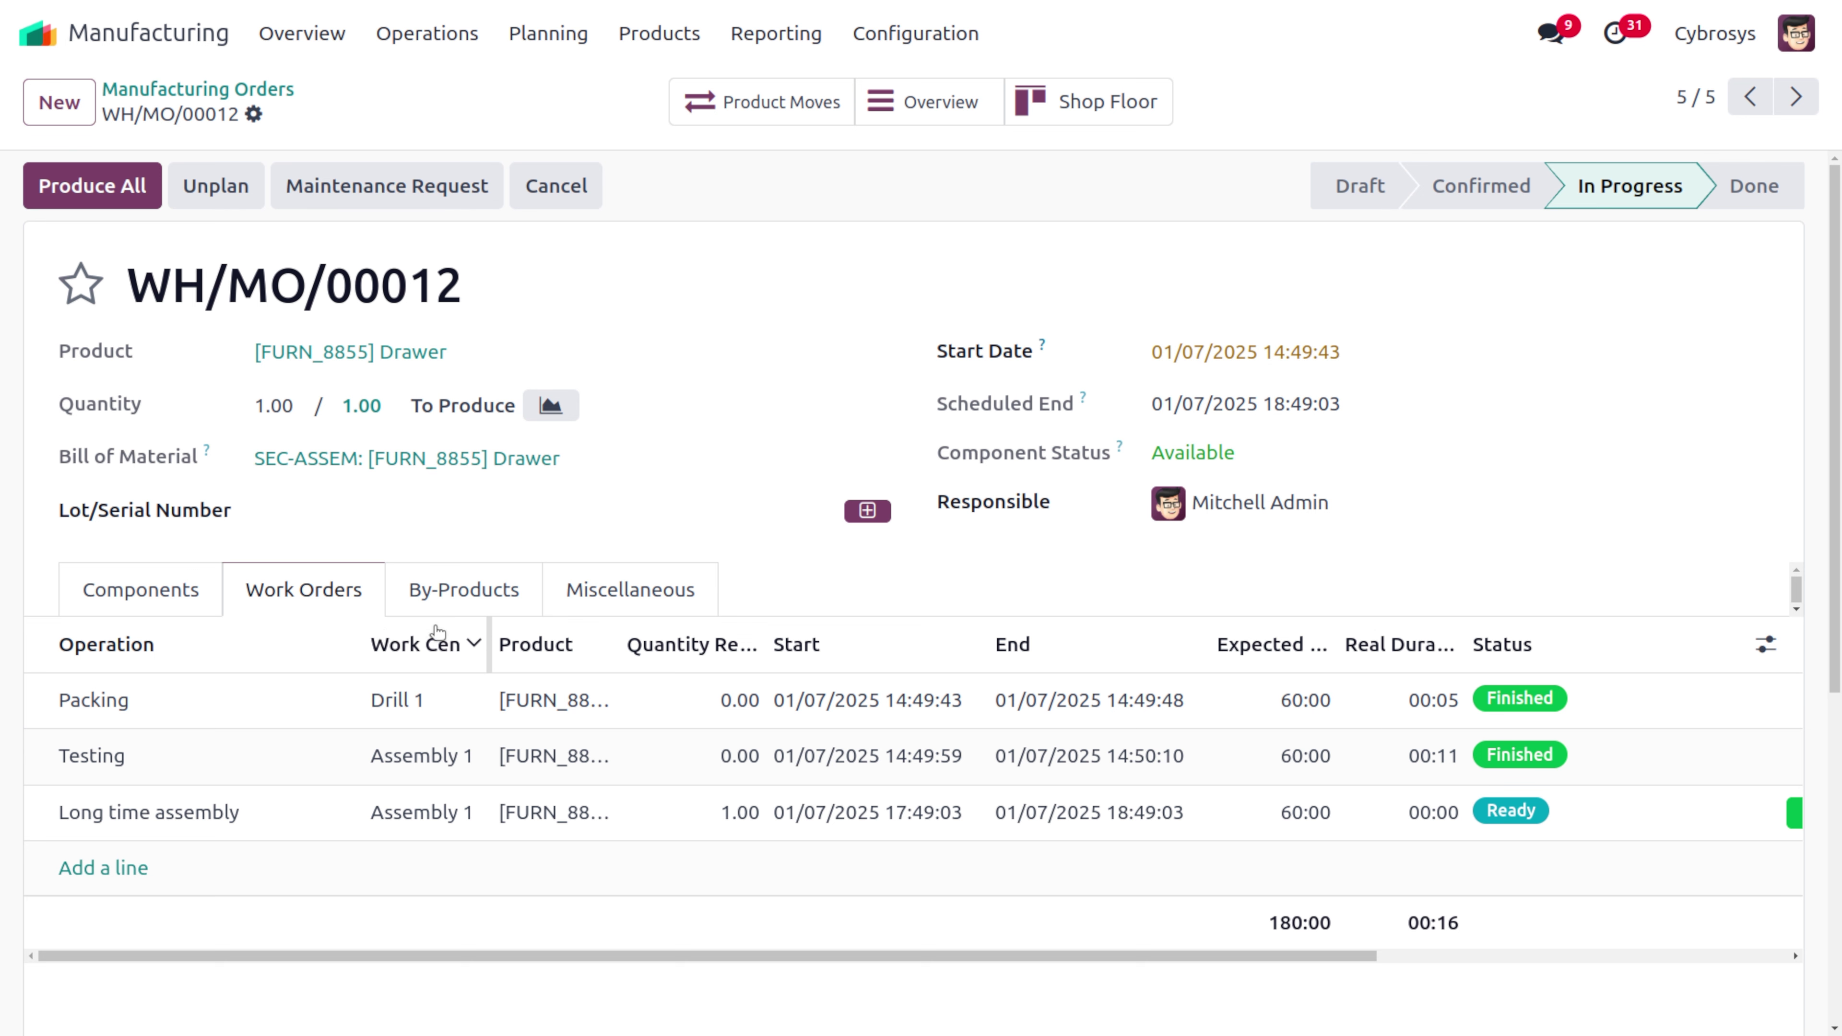
left_click_drag(361, 636, 211, 635)
left_click(1670, 823)
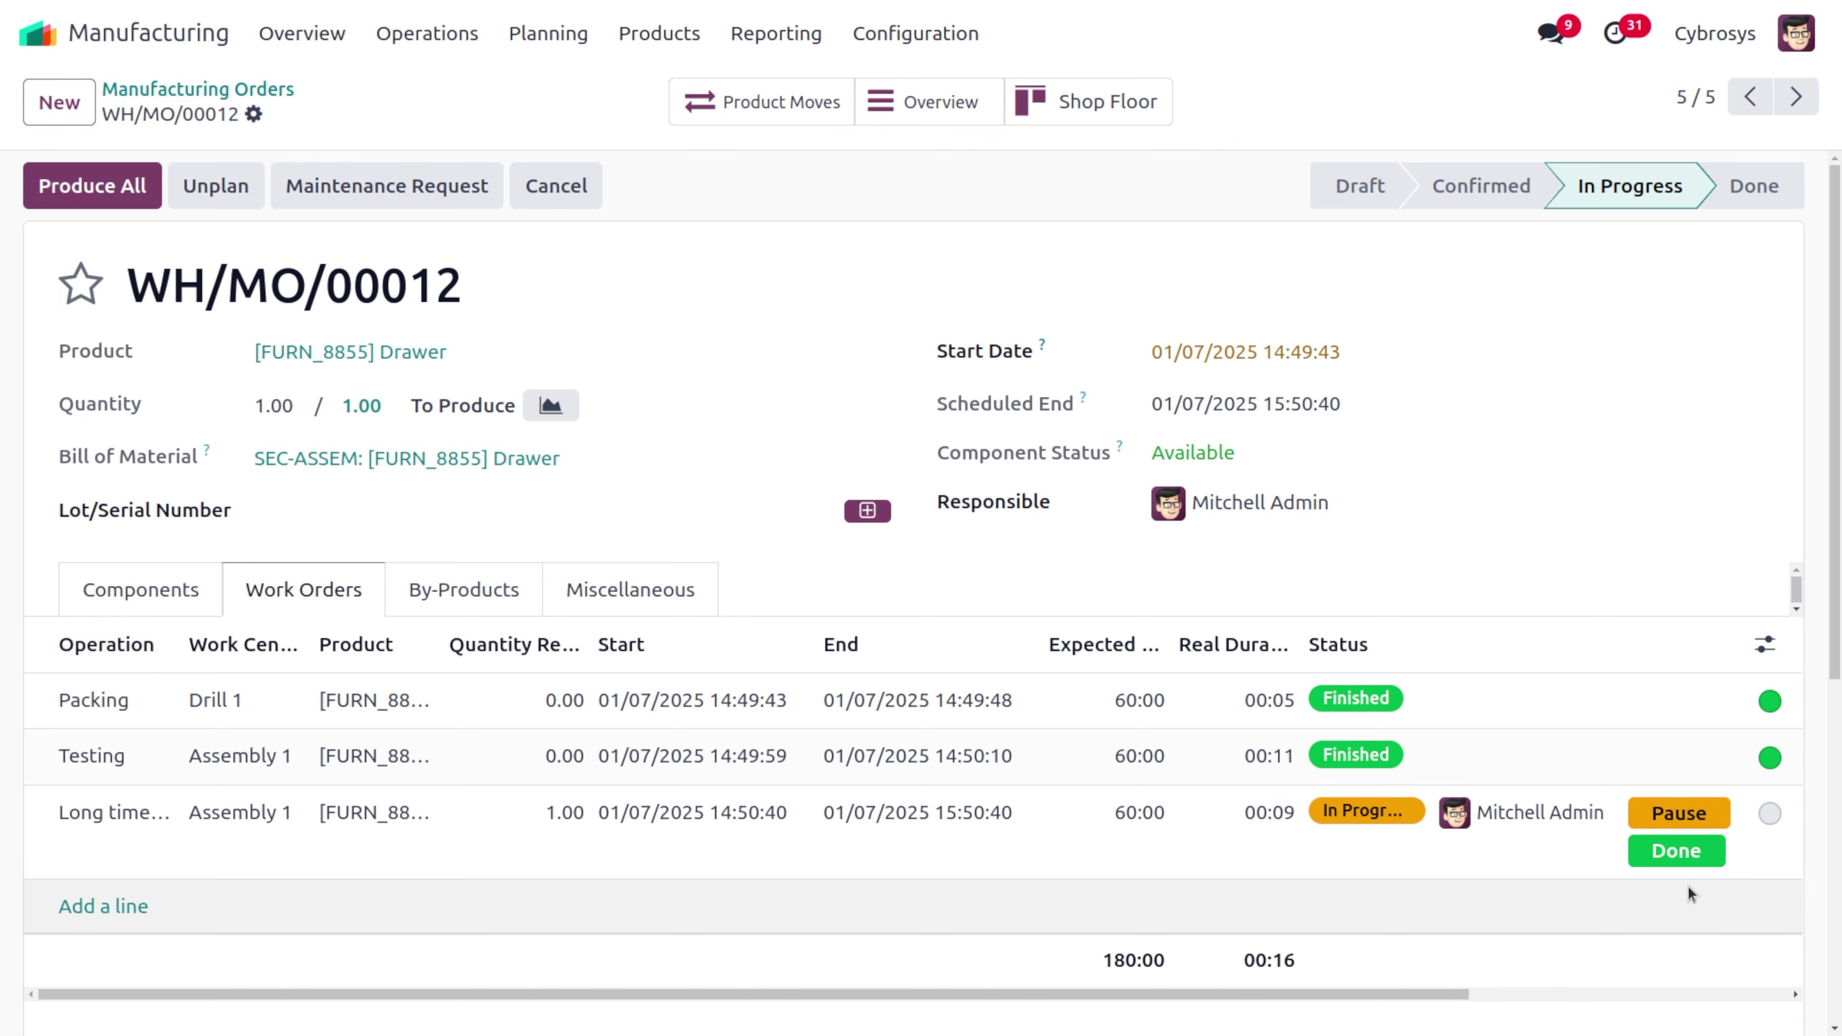
left_click(1684, 856)
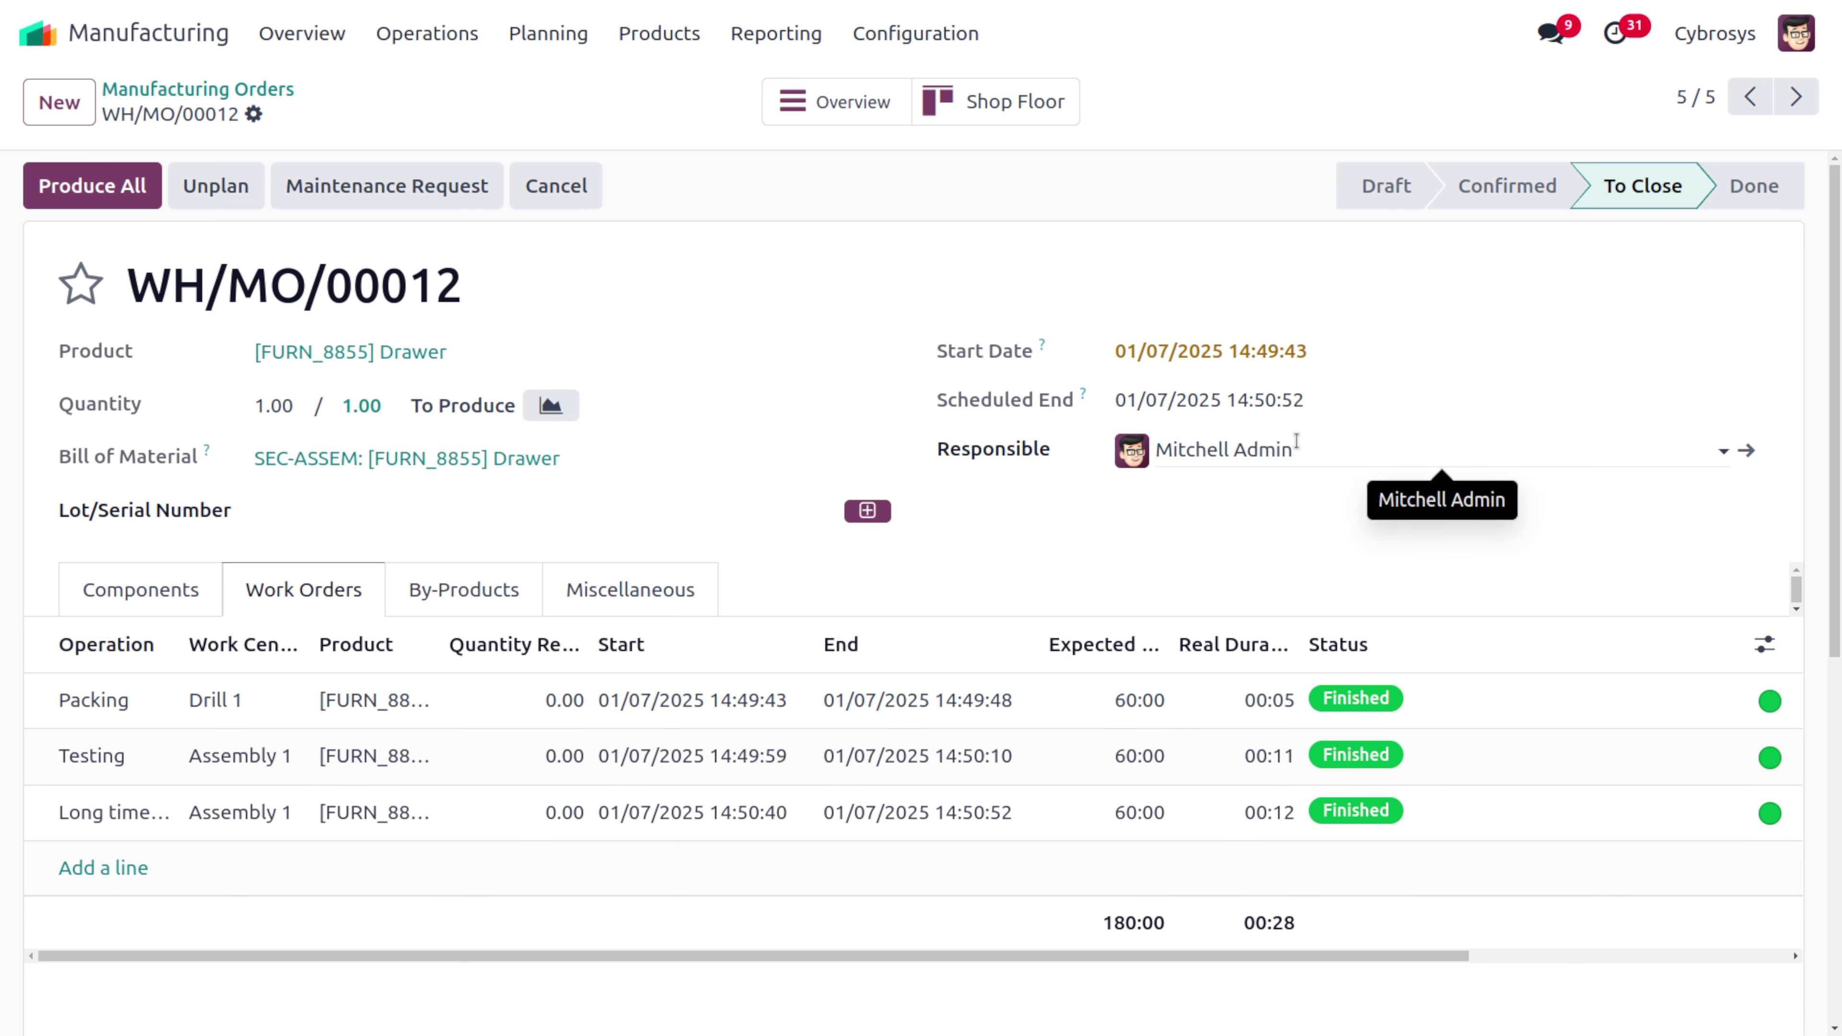
In Shop Floor, generate a serial number for the produced Drawer and close its production, returning to the manufacturing order
left_click(1028, 104)
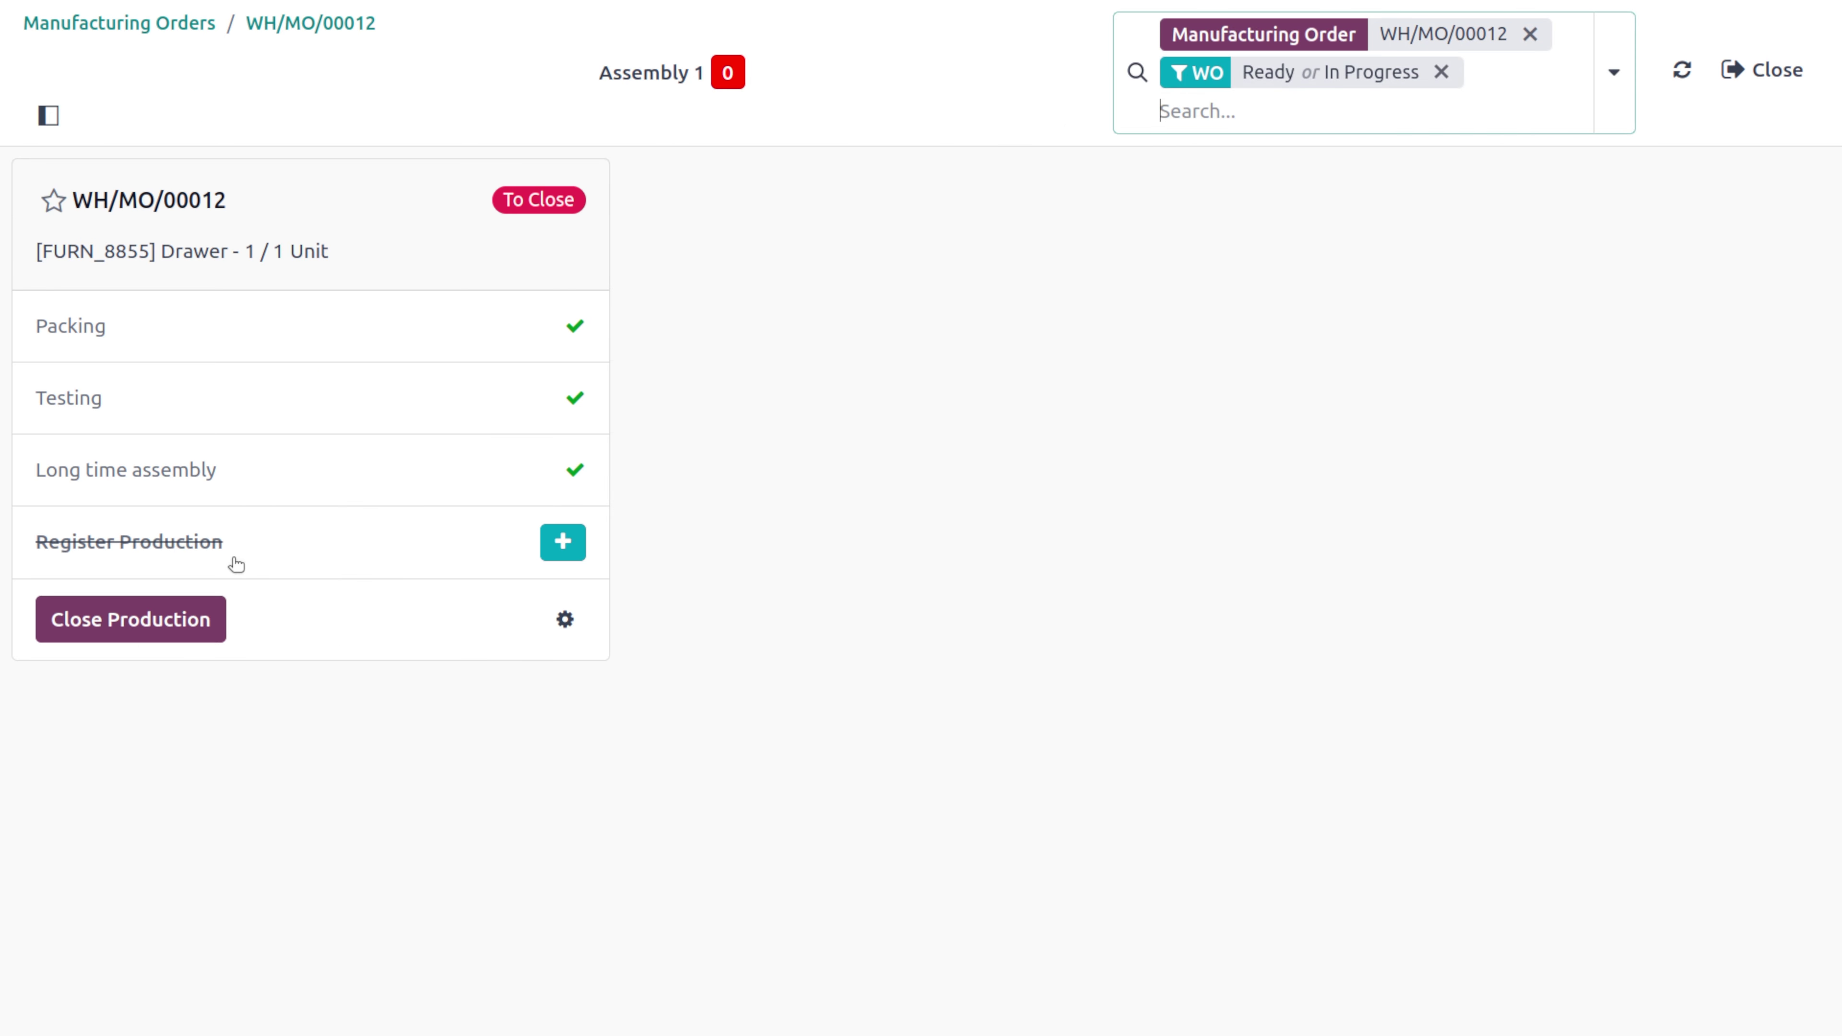
left_click(564, 543)
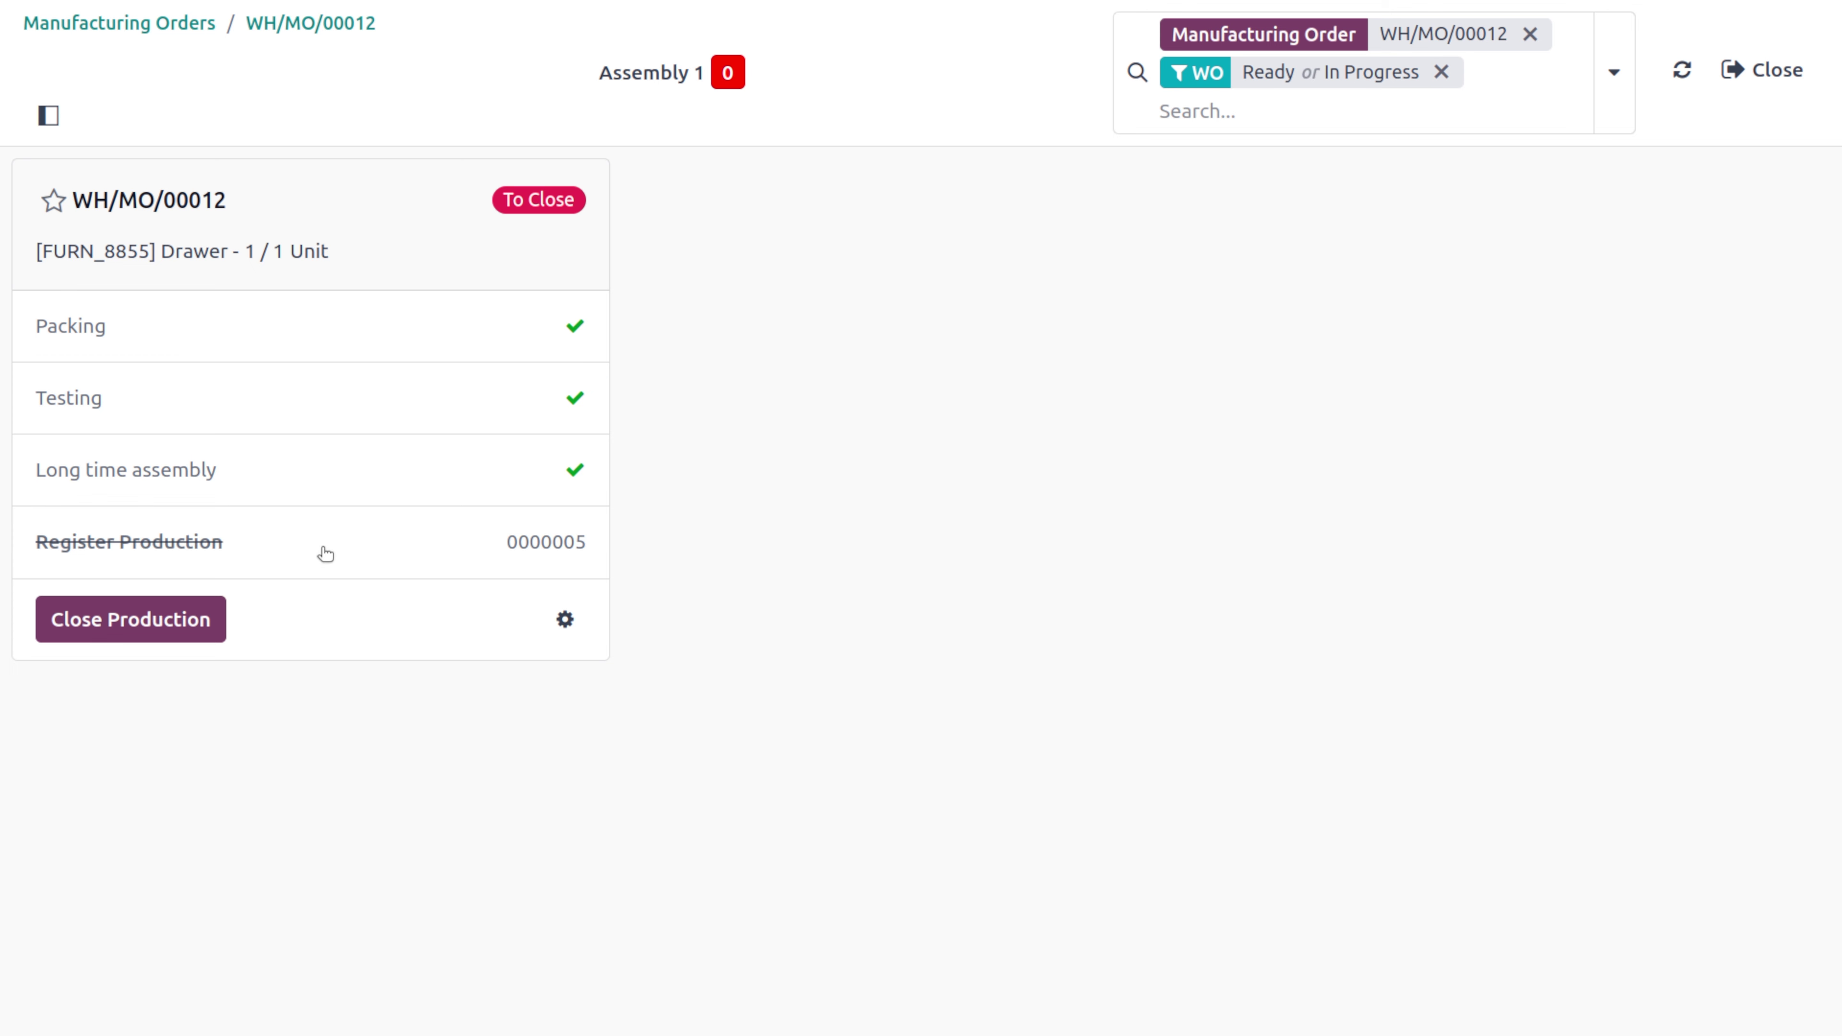
left_click(150, 621)
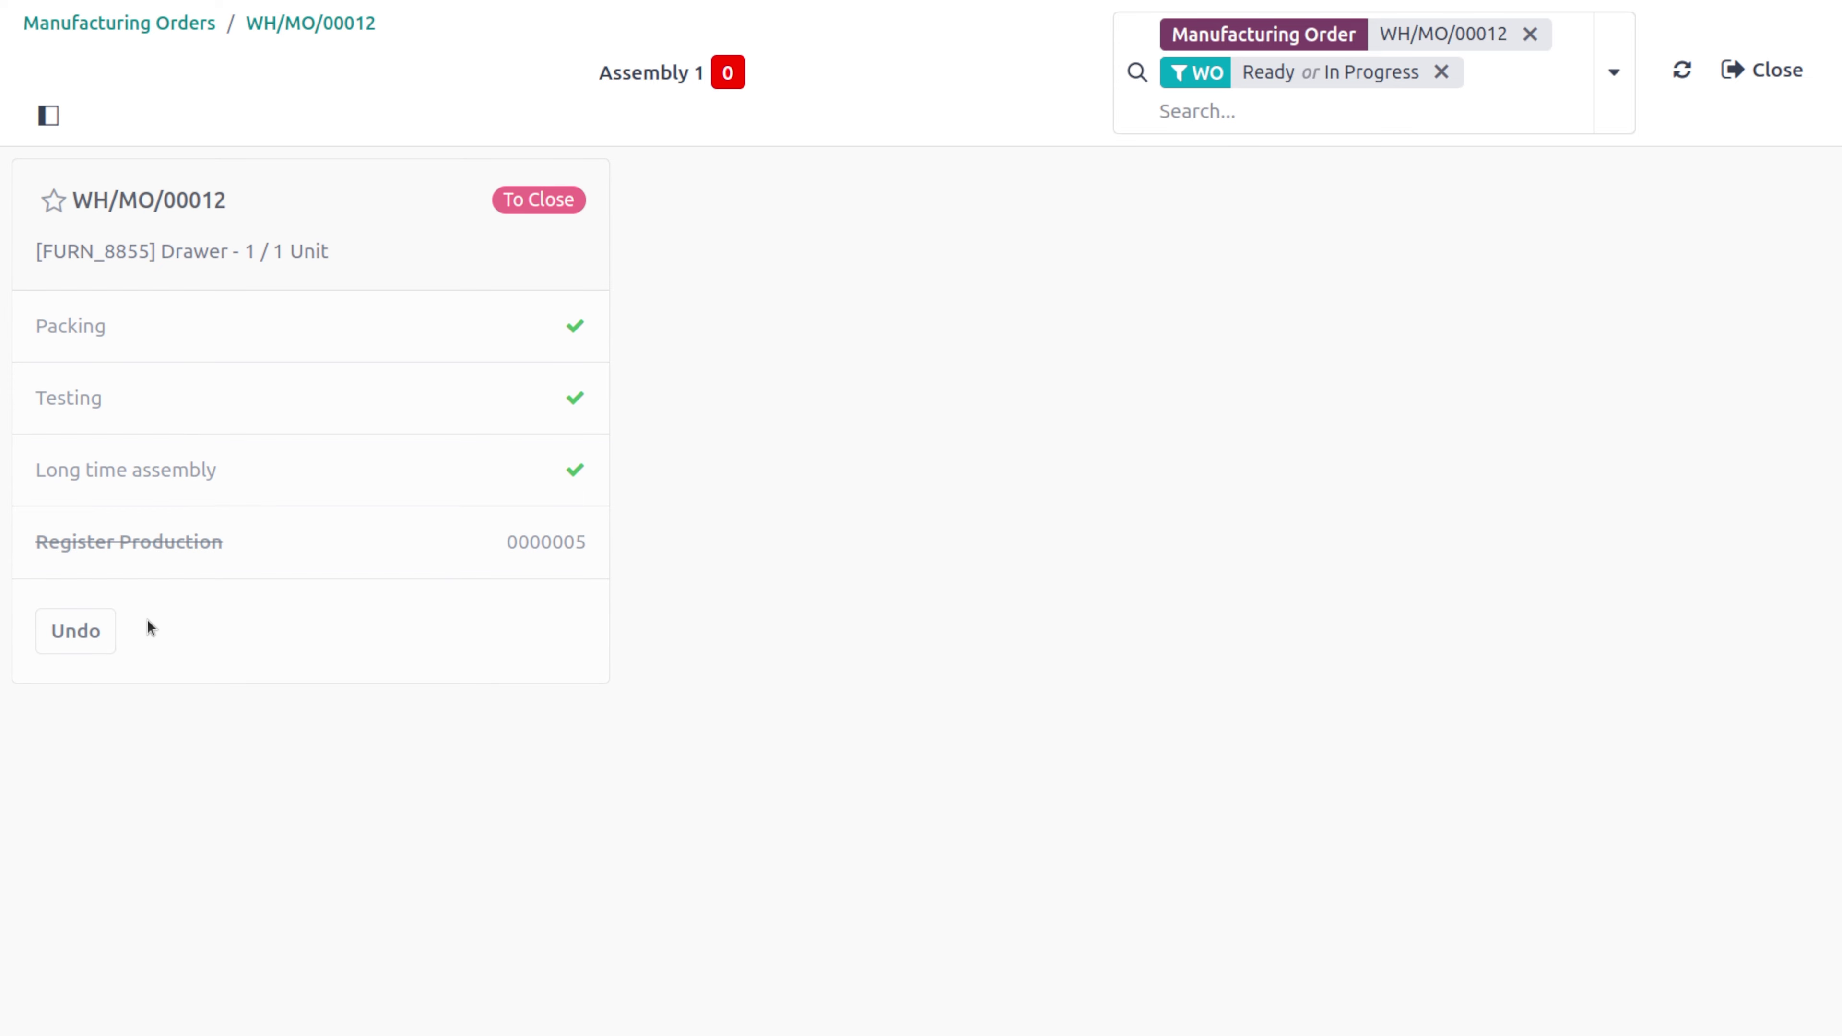
left_click(260, 26)
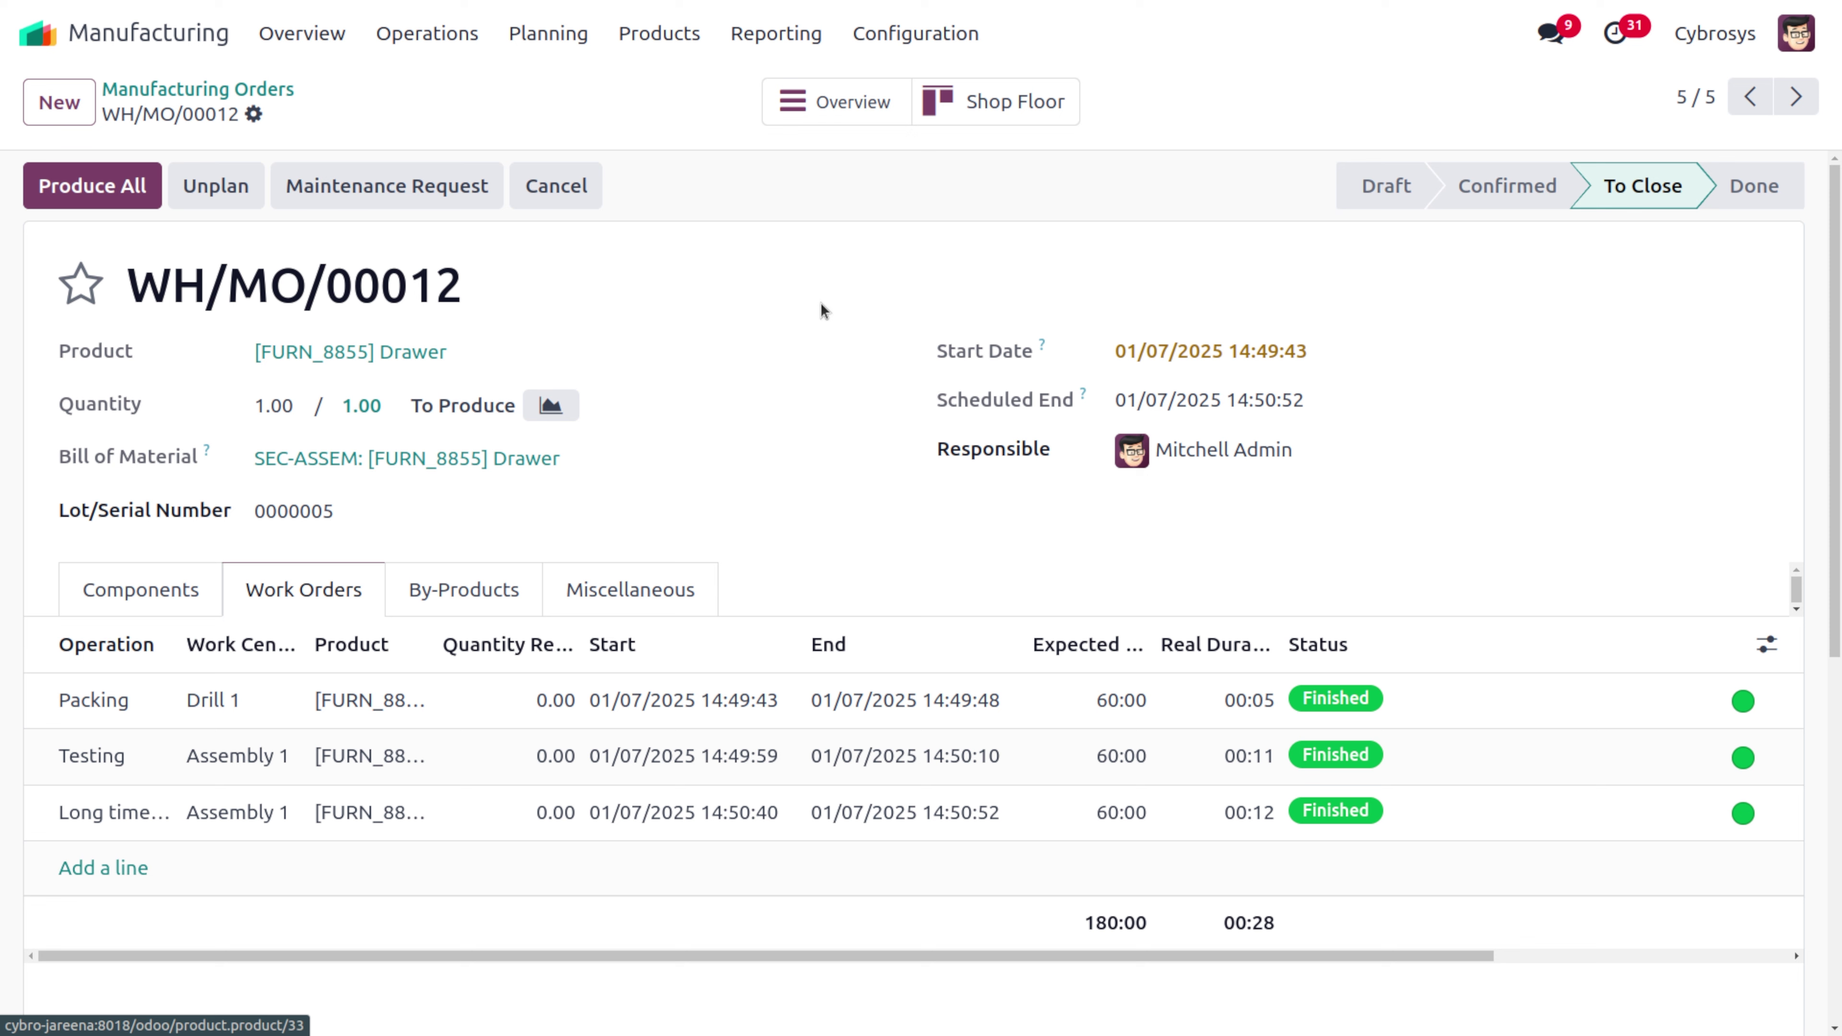
Review the Drawer manufacturing order's overview of component and operation costs, and return to the order
left_click(838, 103)
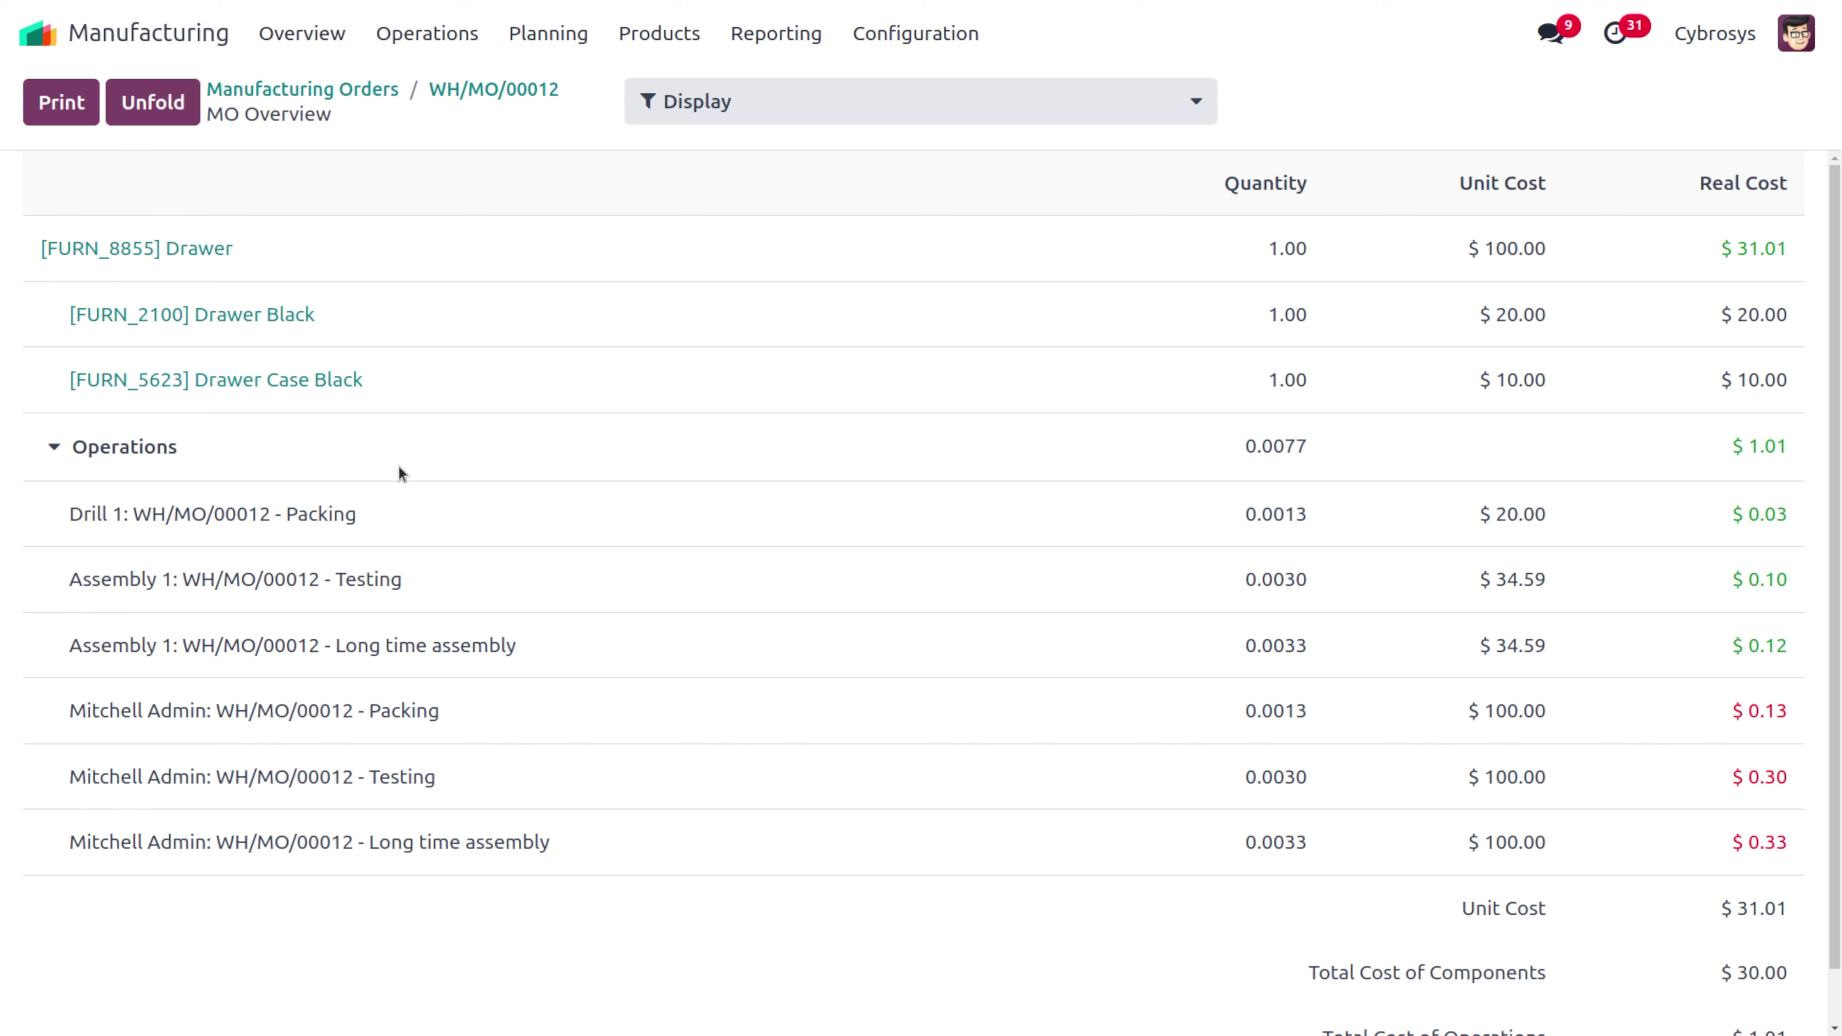
scroll(1256, 842, "down", 1)
scroll(1256, 842, "up", 1)
left_click(442, 94)
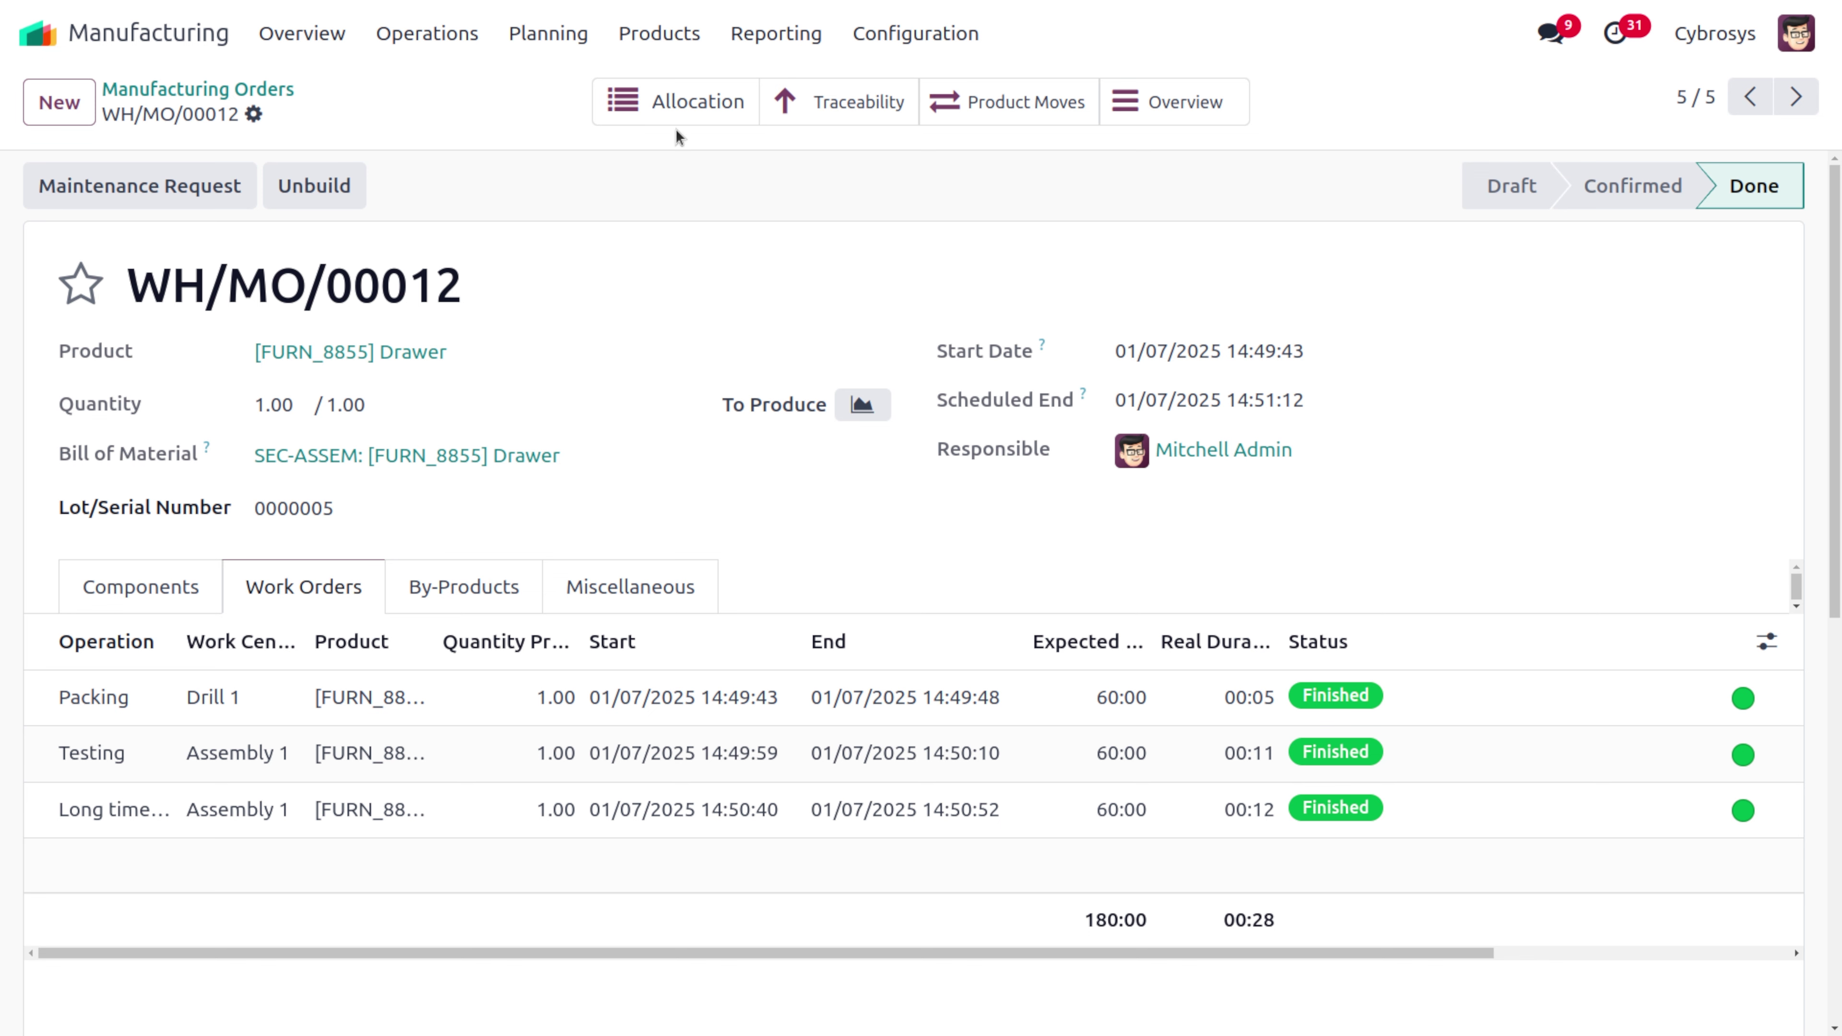
Assign the produced Drawer to the Wood Corner delivery in the order's allocation report and return to the order
left_click(727, 122)
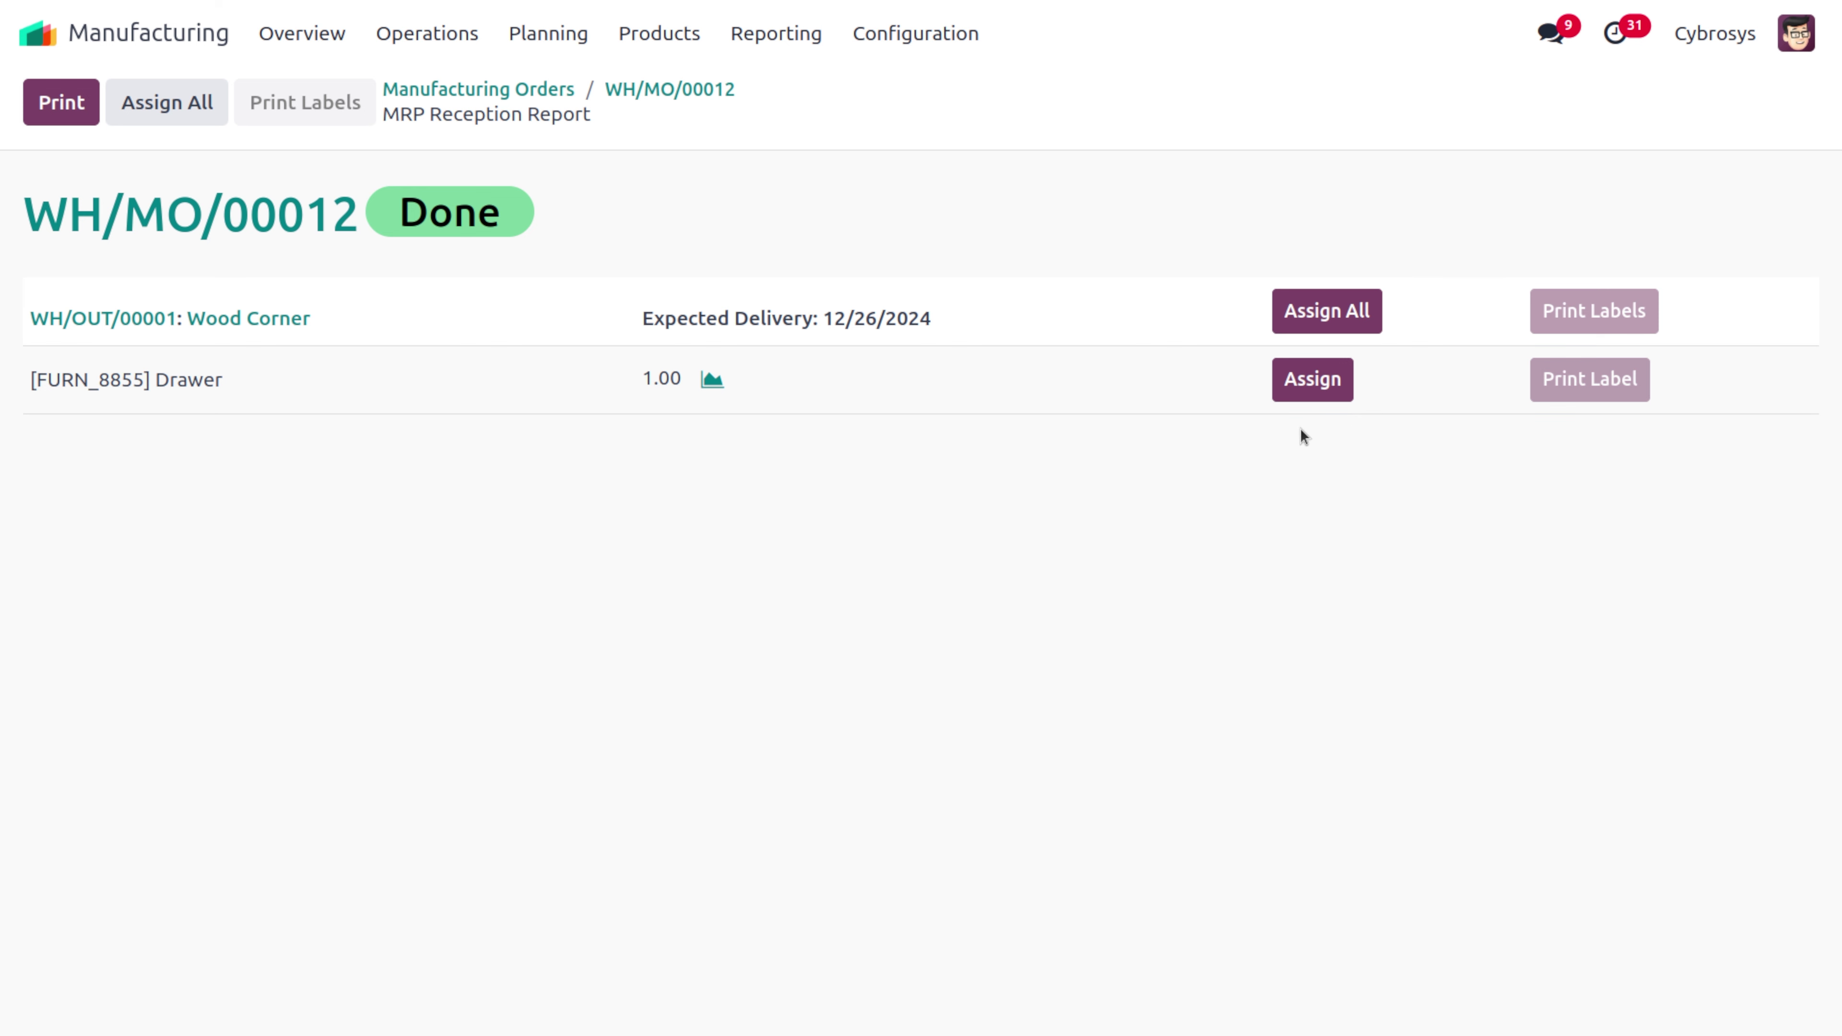
left_click(1315, 398)
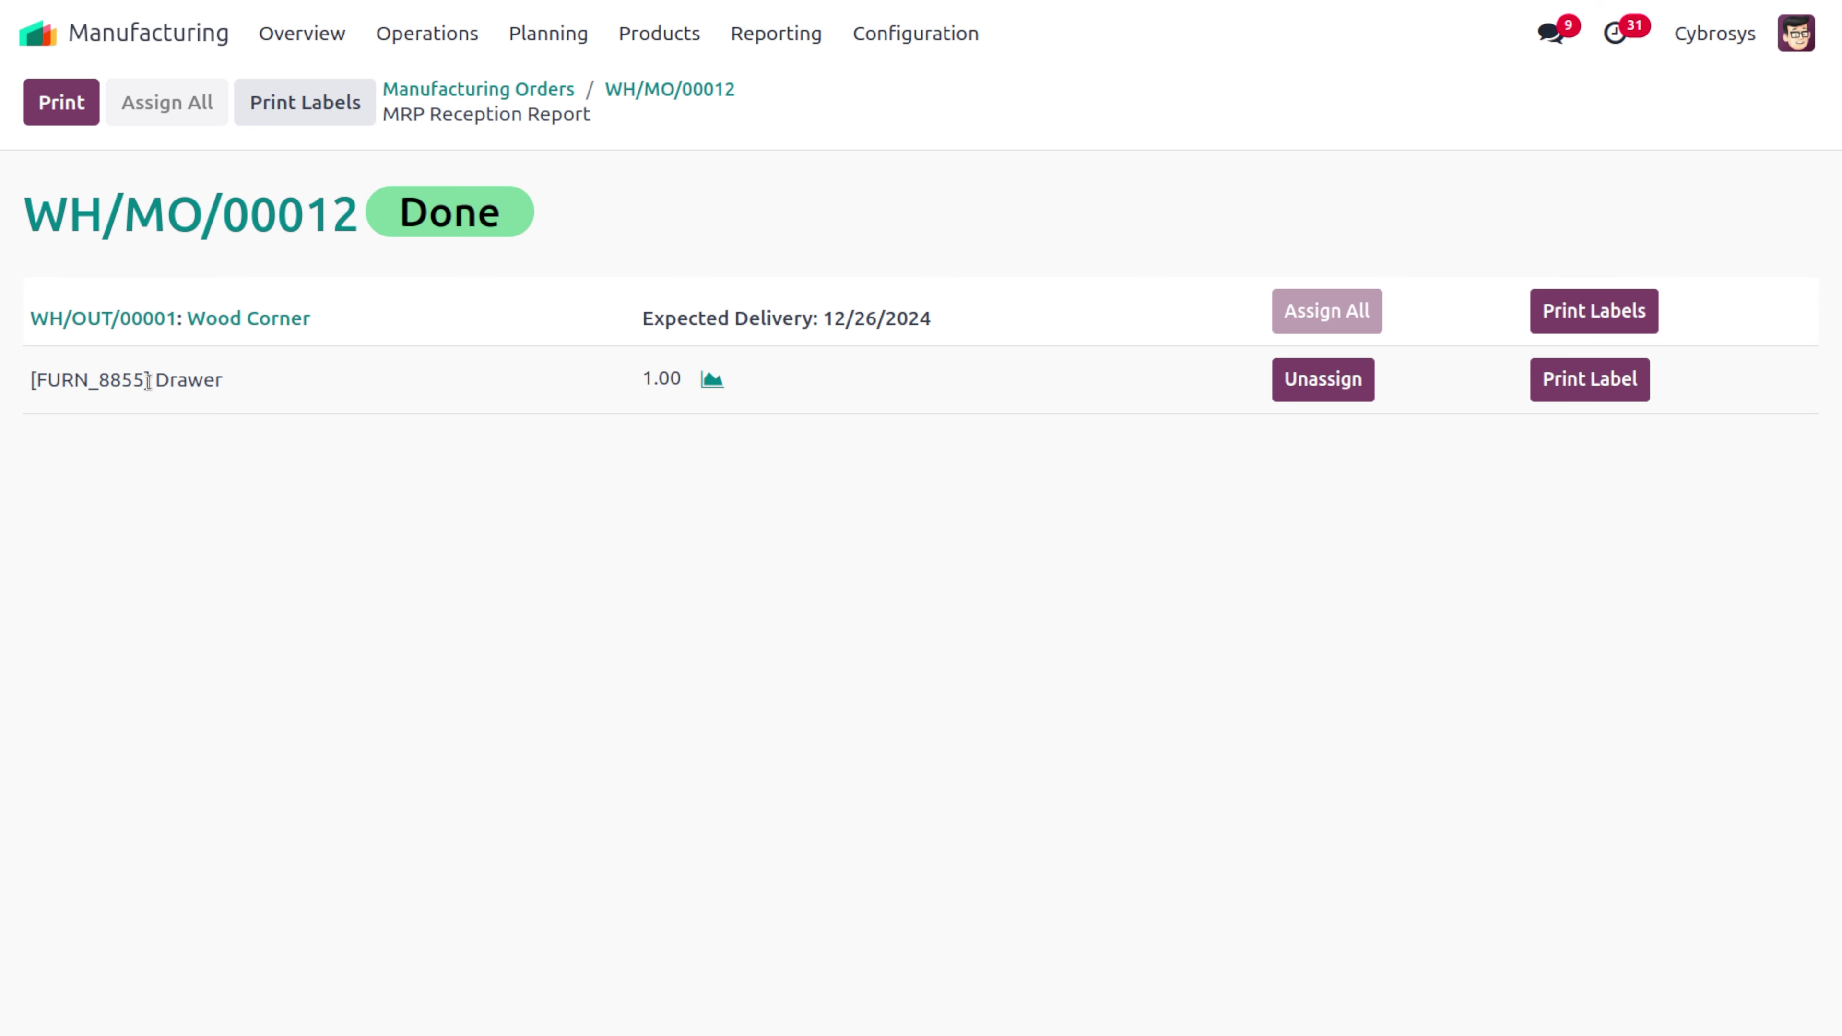
left_click(679, 91)
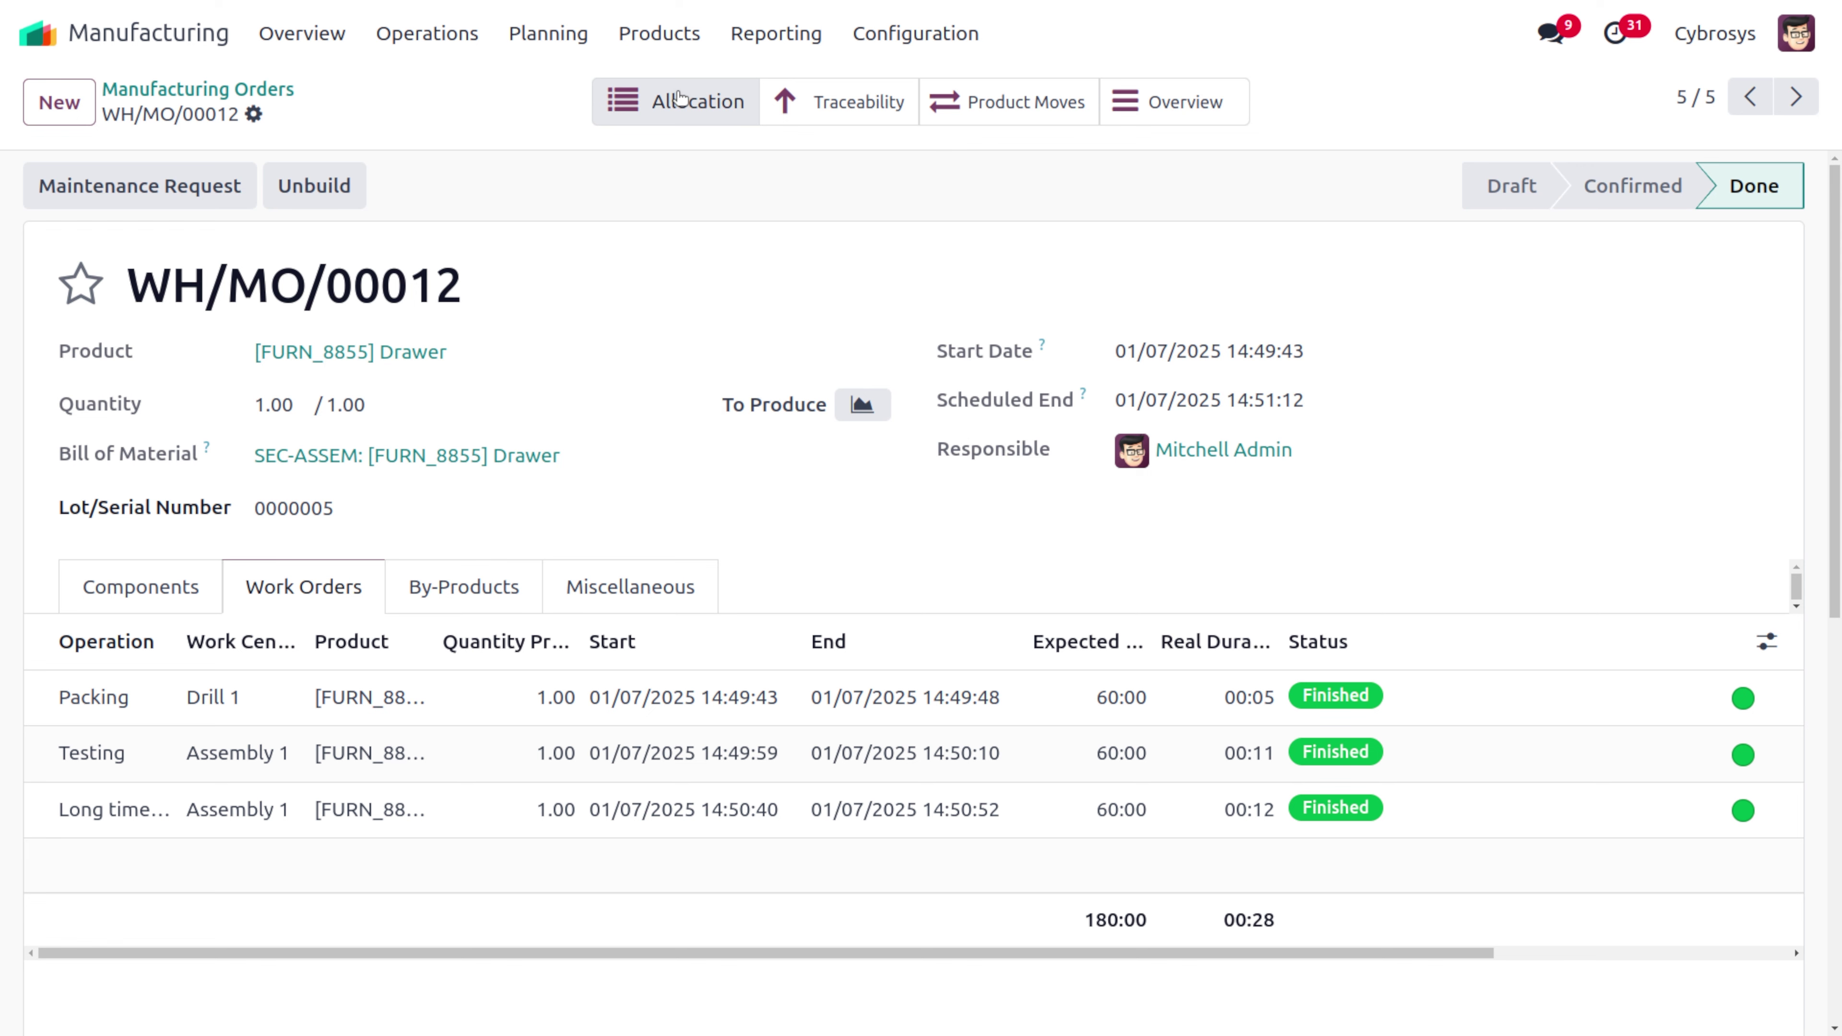
Review the finished Drawer order's traceability report, product moves and cost overview, returning to the order
left_click(896, 100)
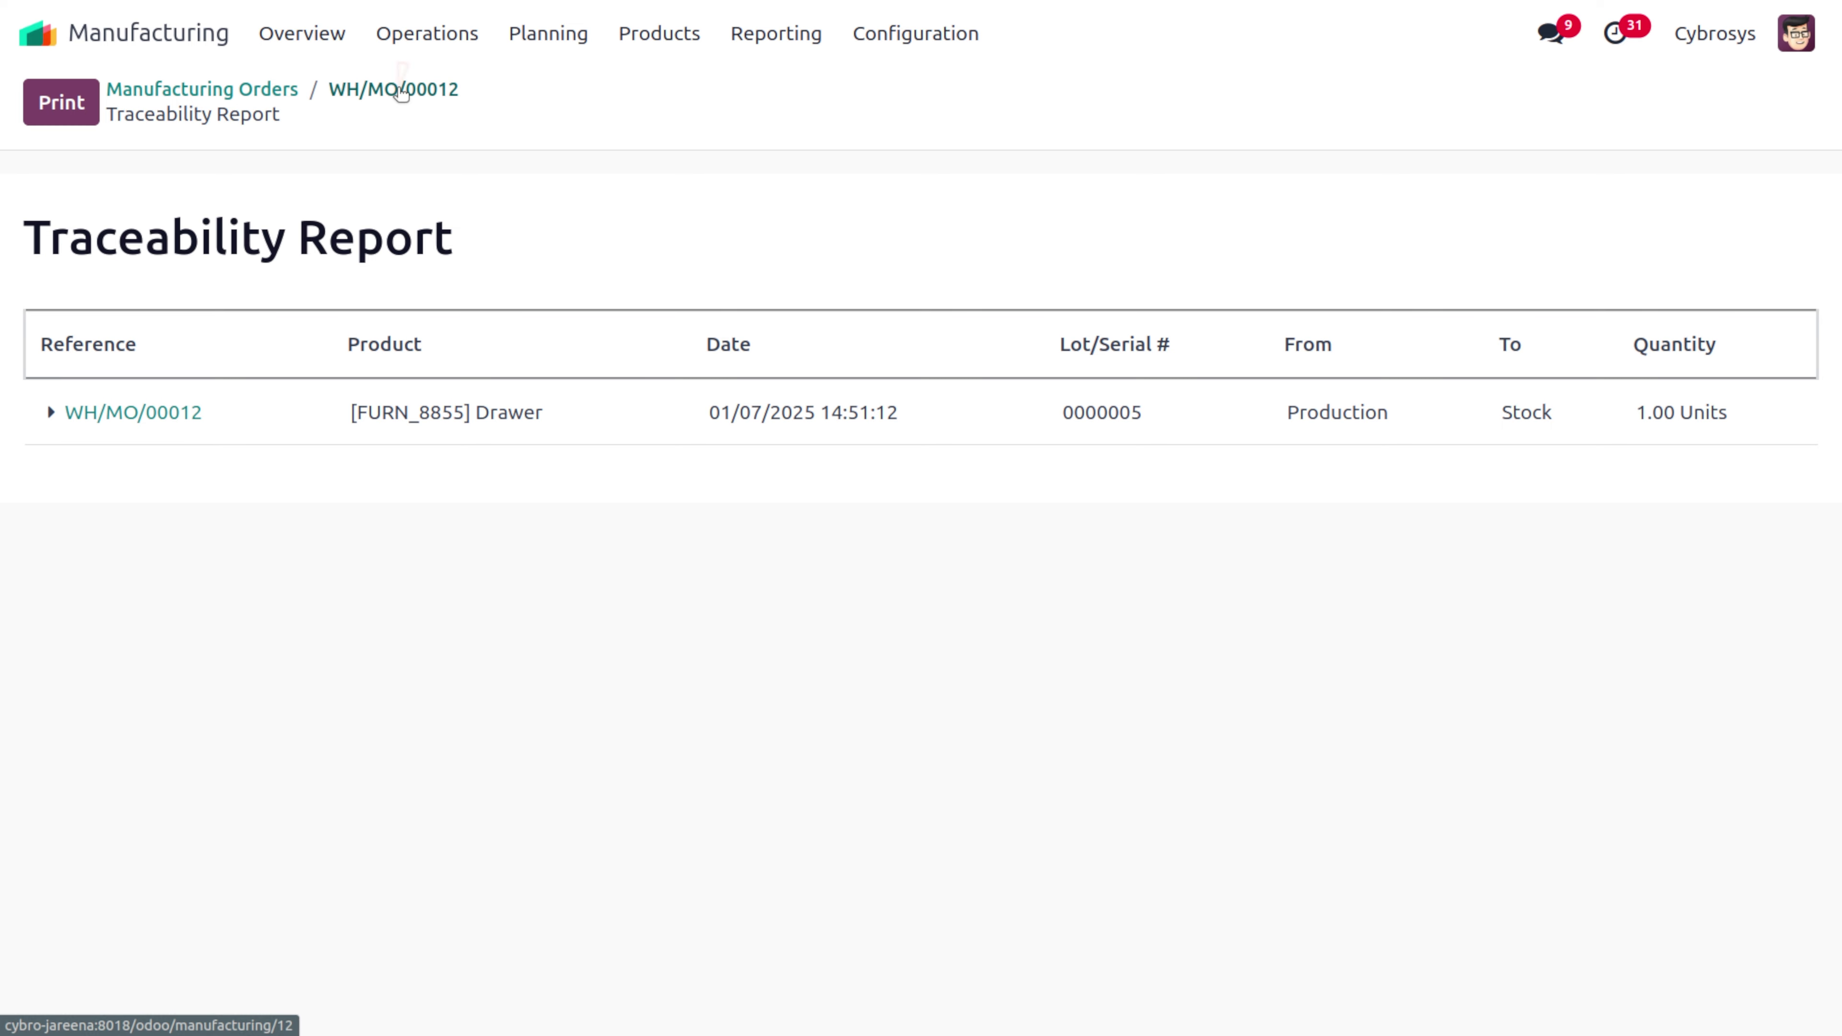
left_click(439, 88)
left_click(1069, 109)
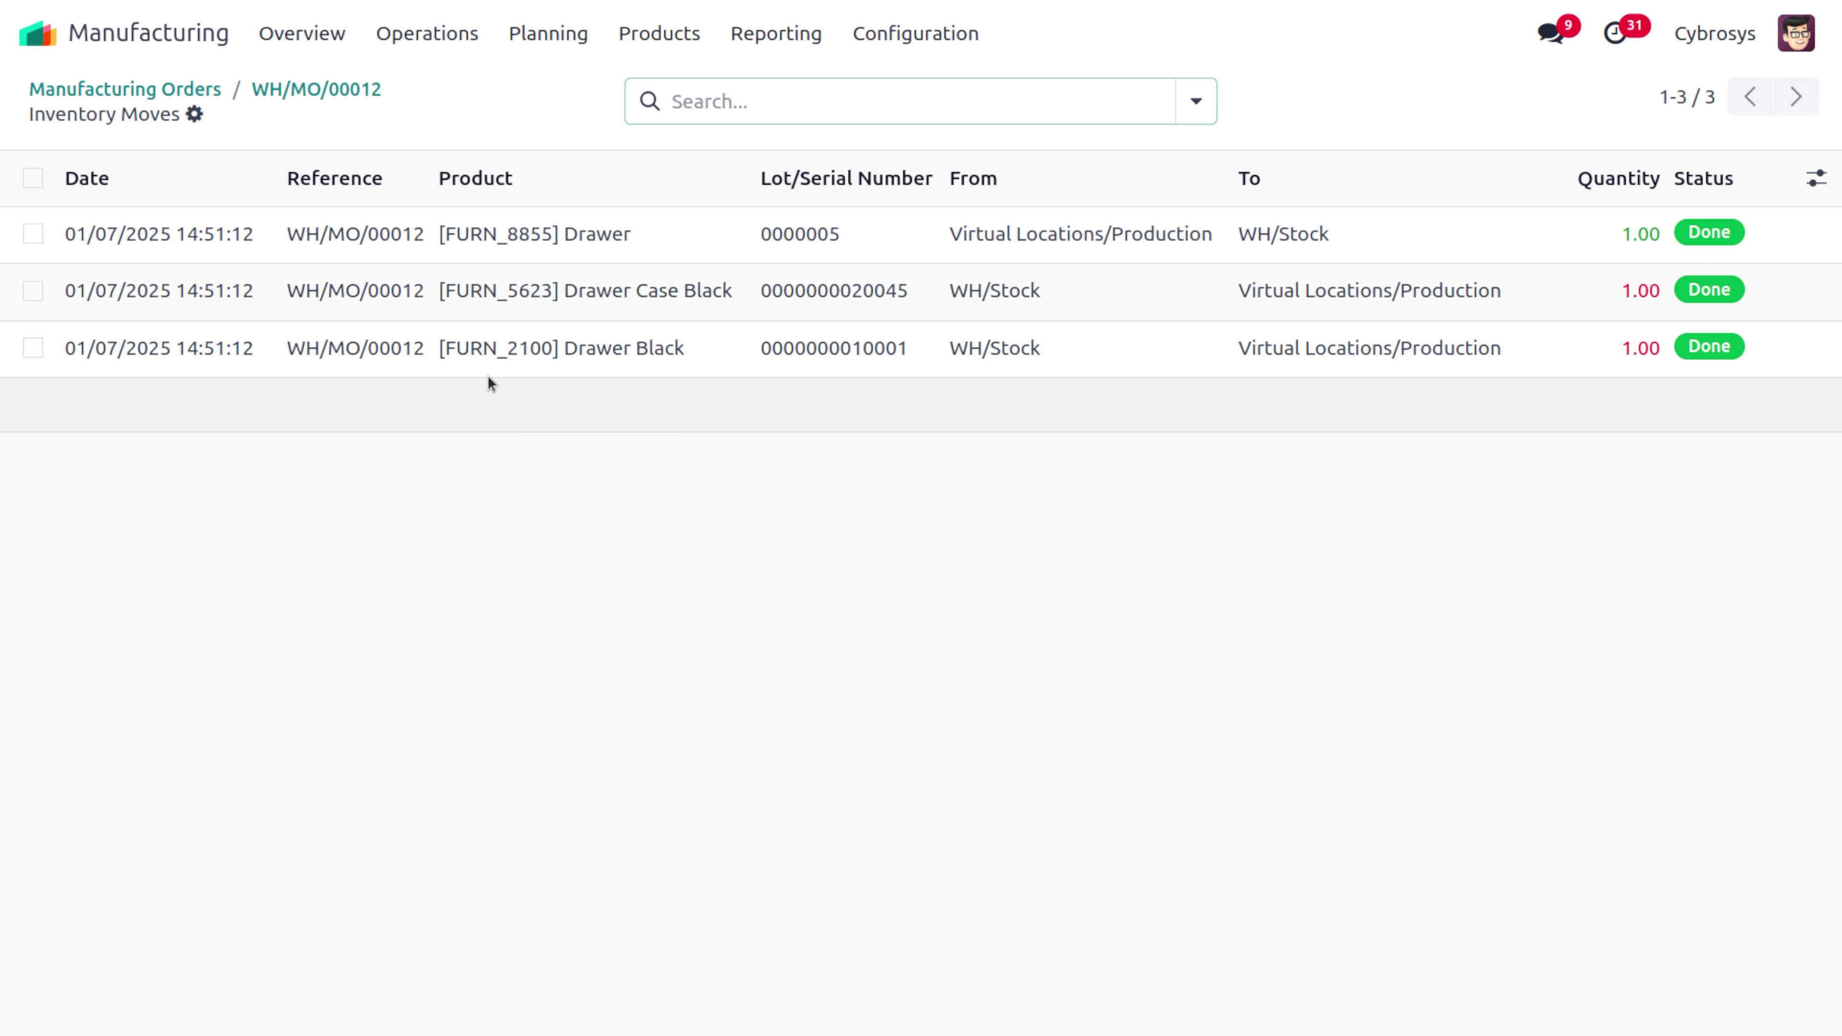
left_click(314, 90)
left_click(1158, 114)
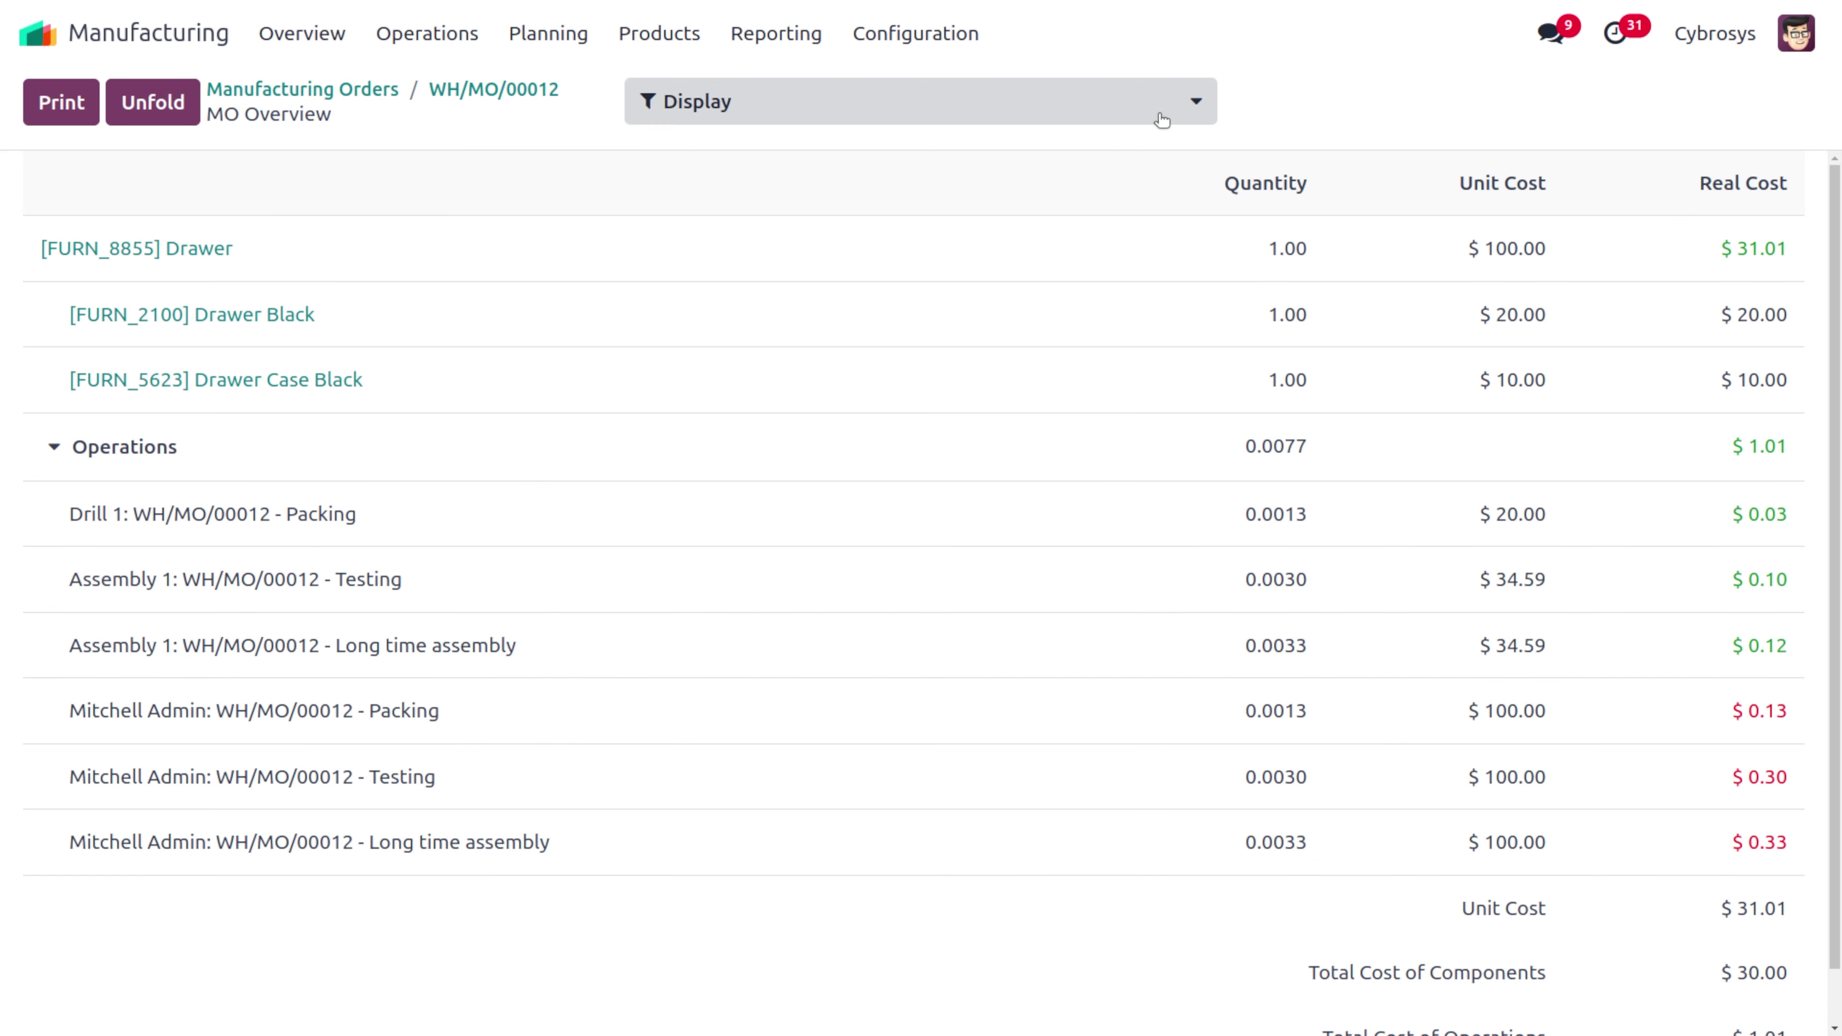
left_click(453, 90)
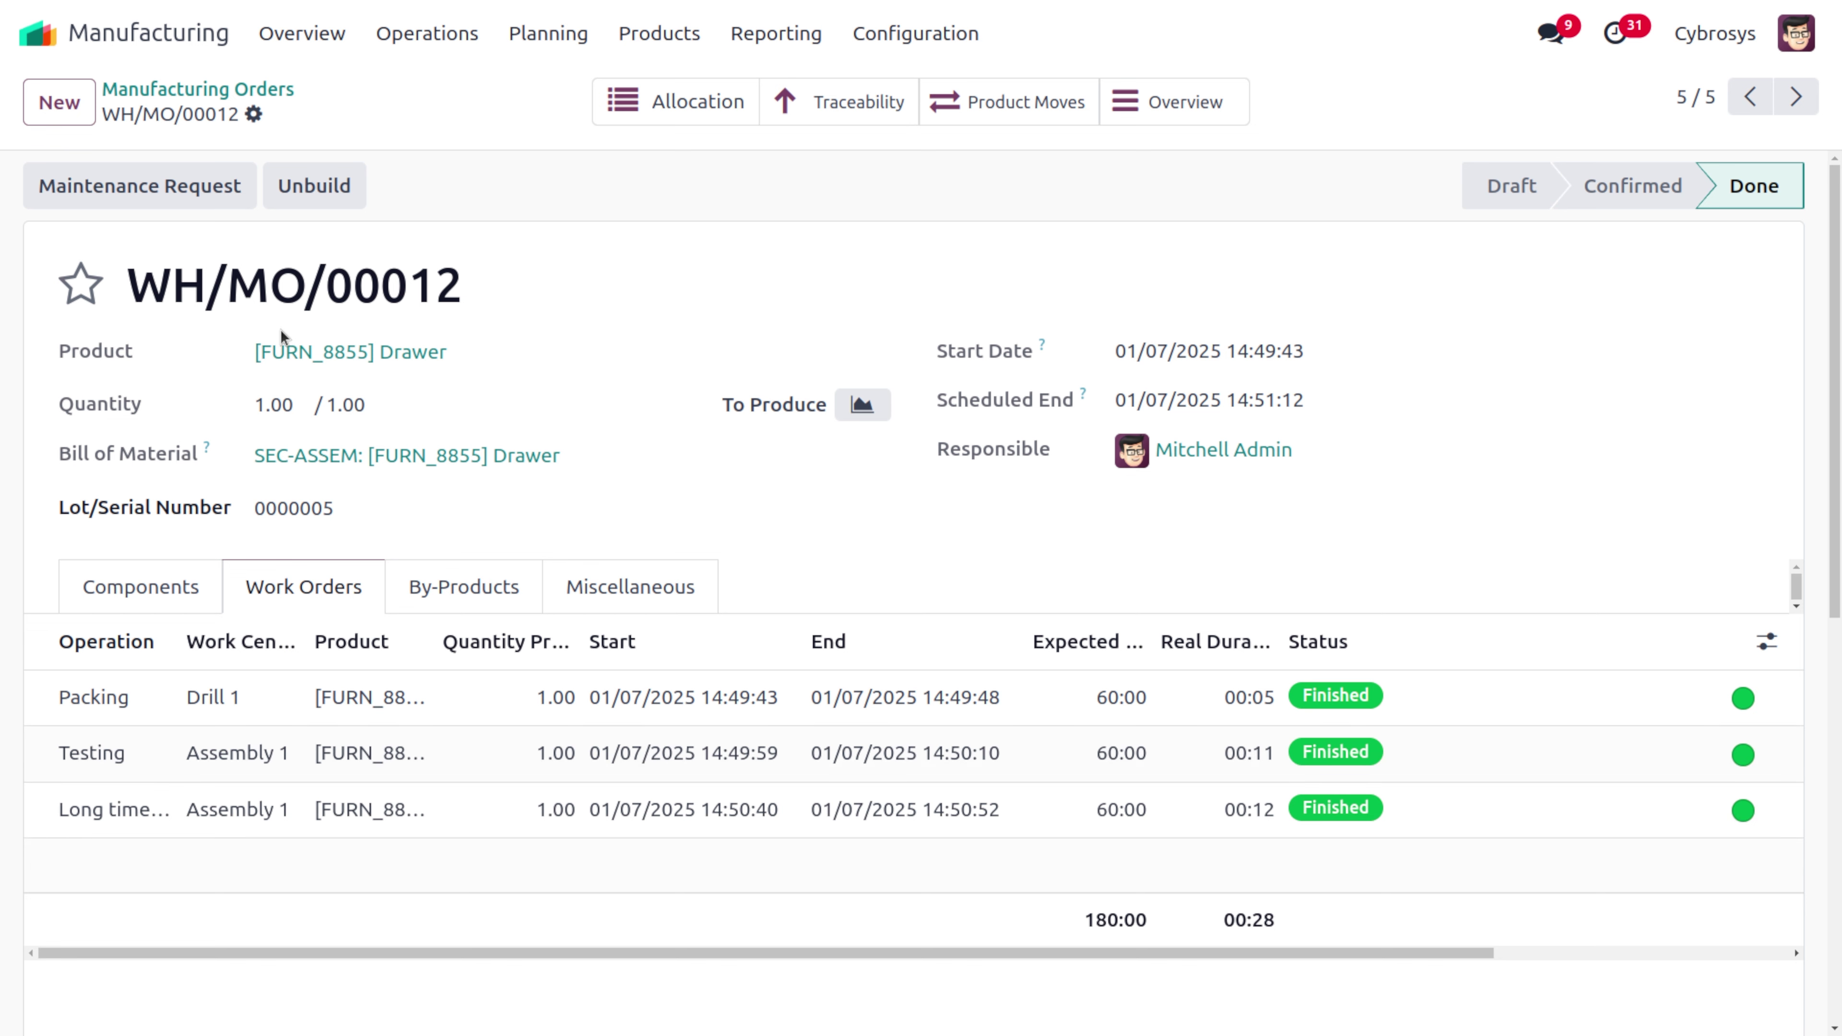
Open the SEC-ASSEM bill of materials from the Drawer order and check its operations performance
left_click(478, 457)
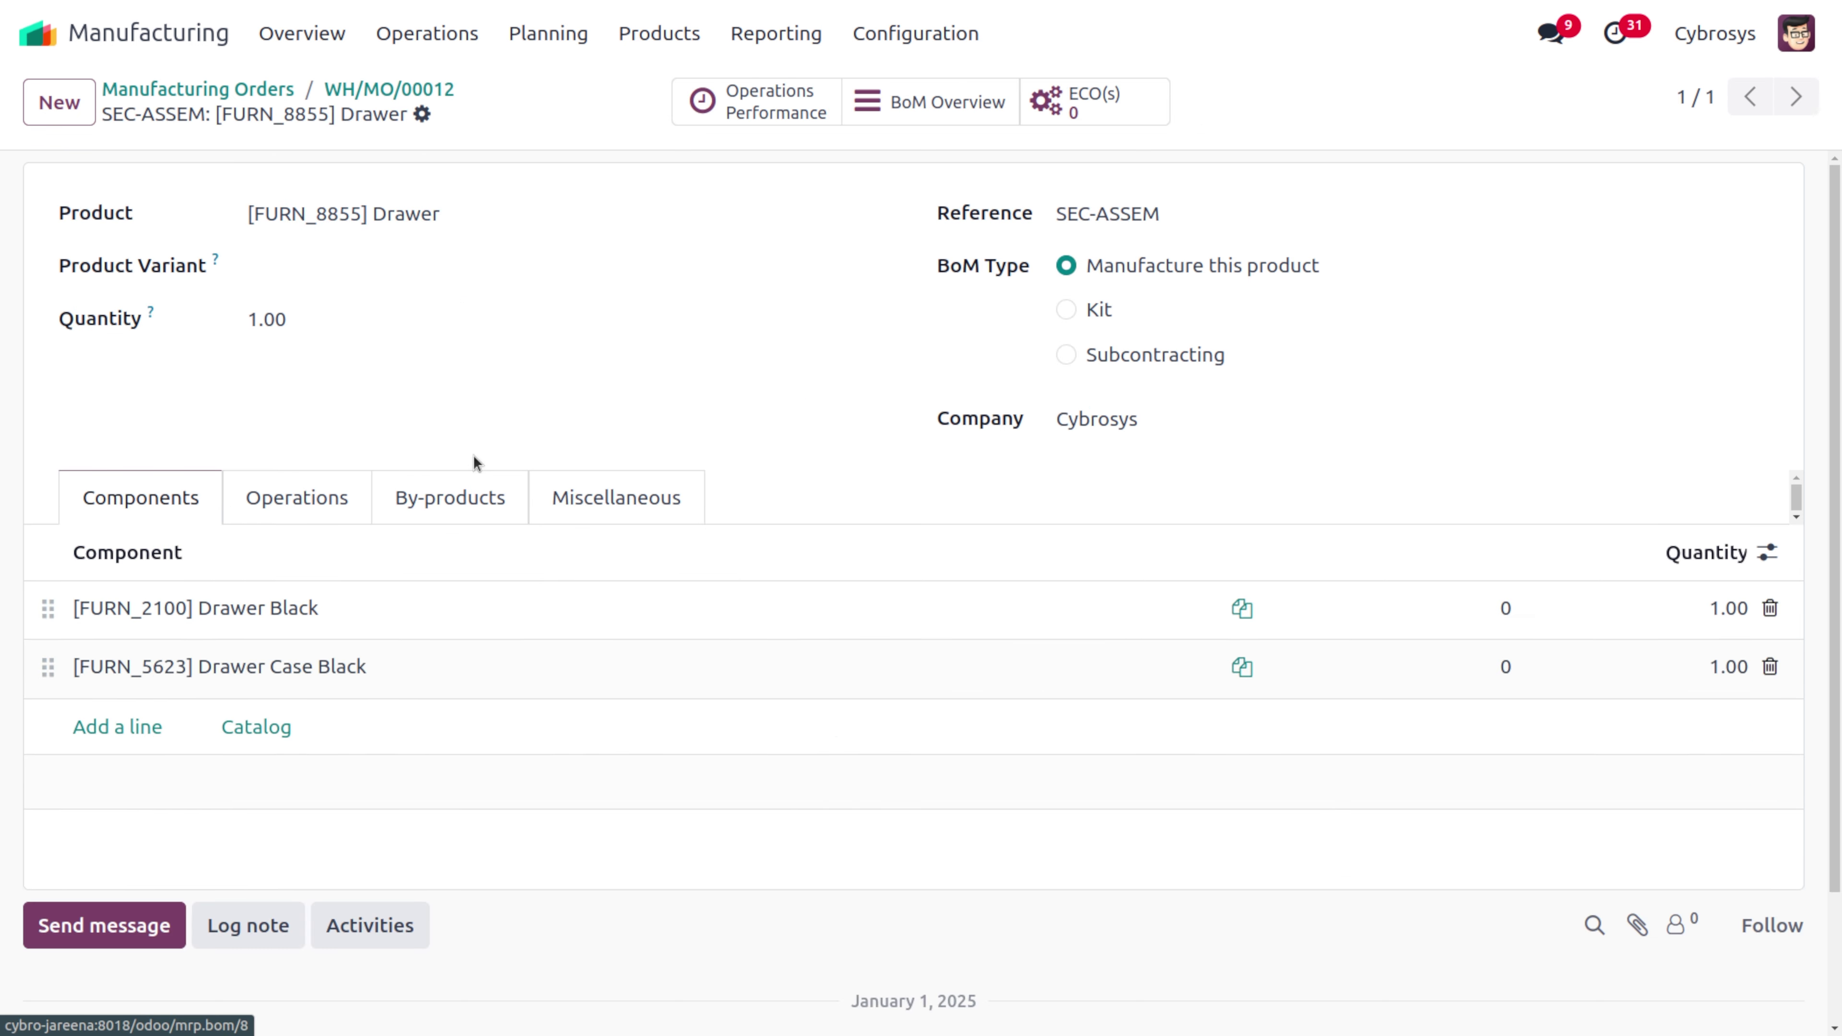
left_click(777, 93)
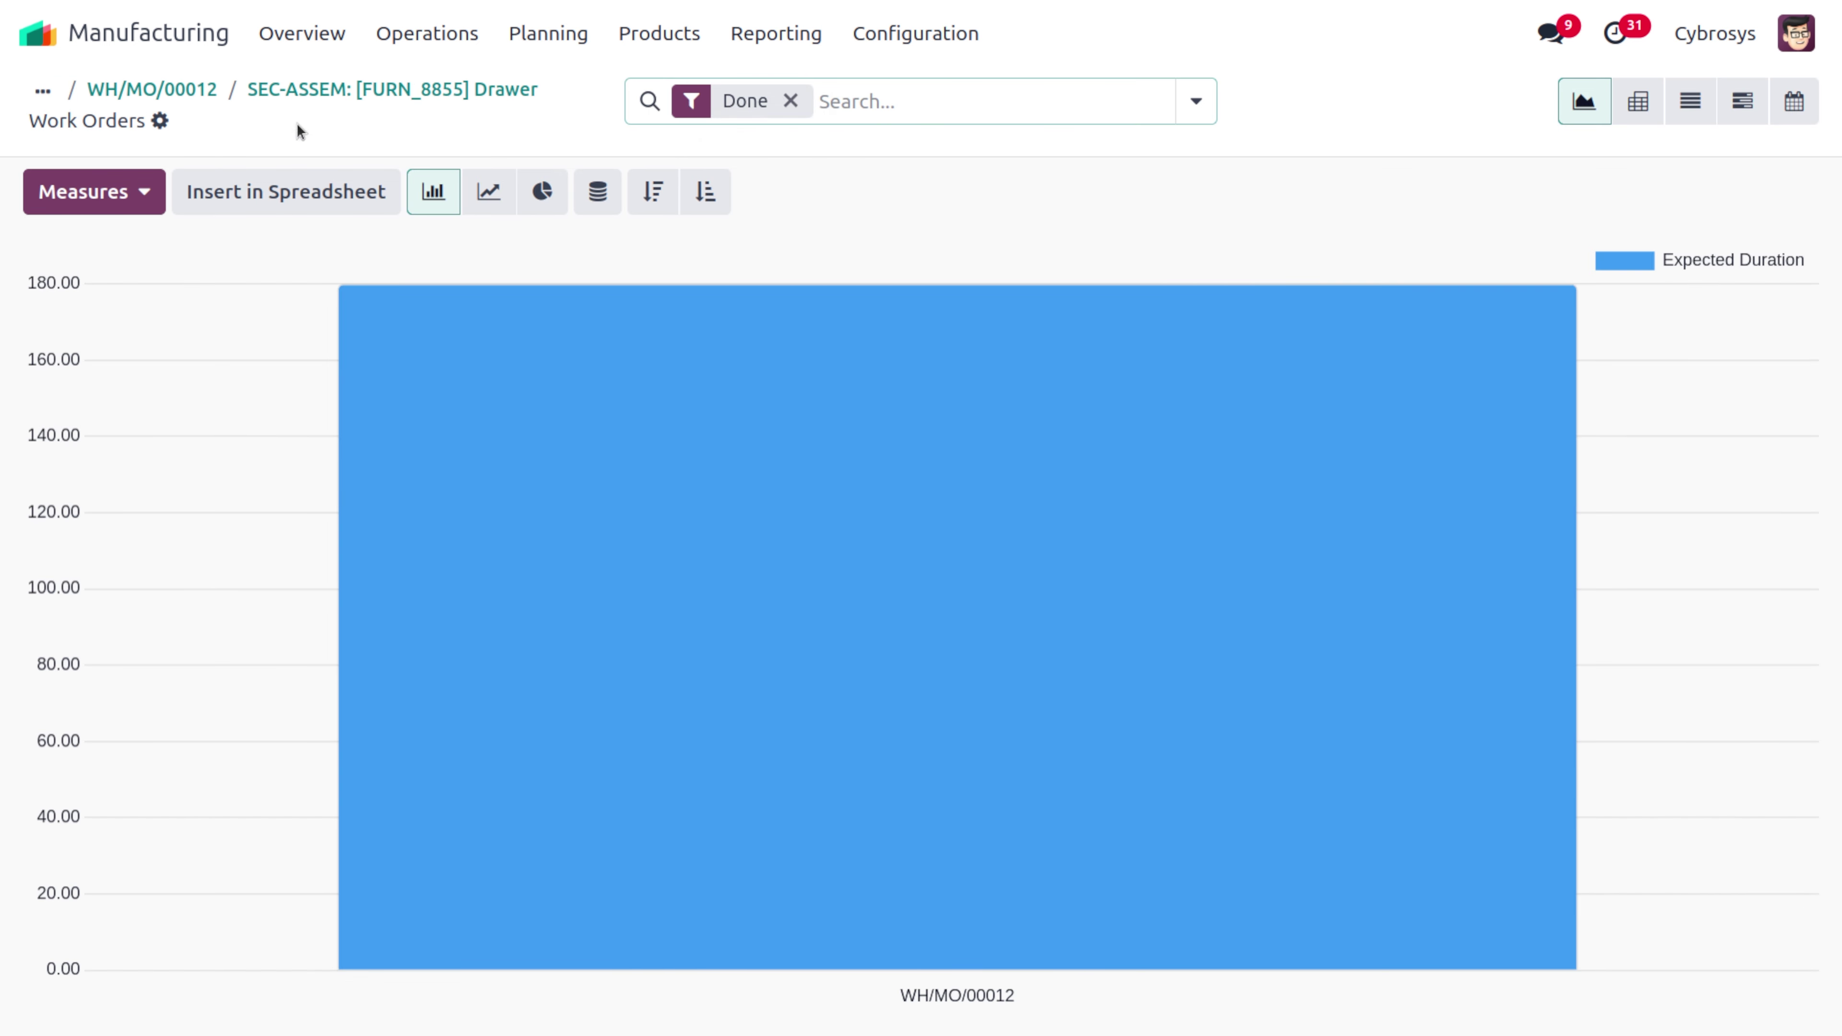
left_click(296, 90)
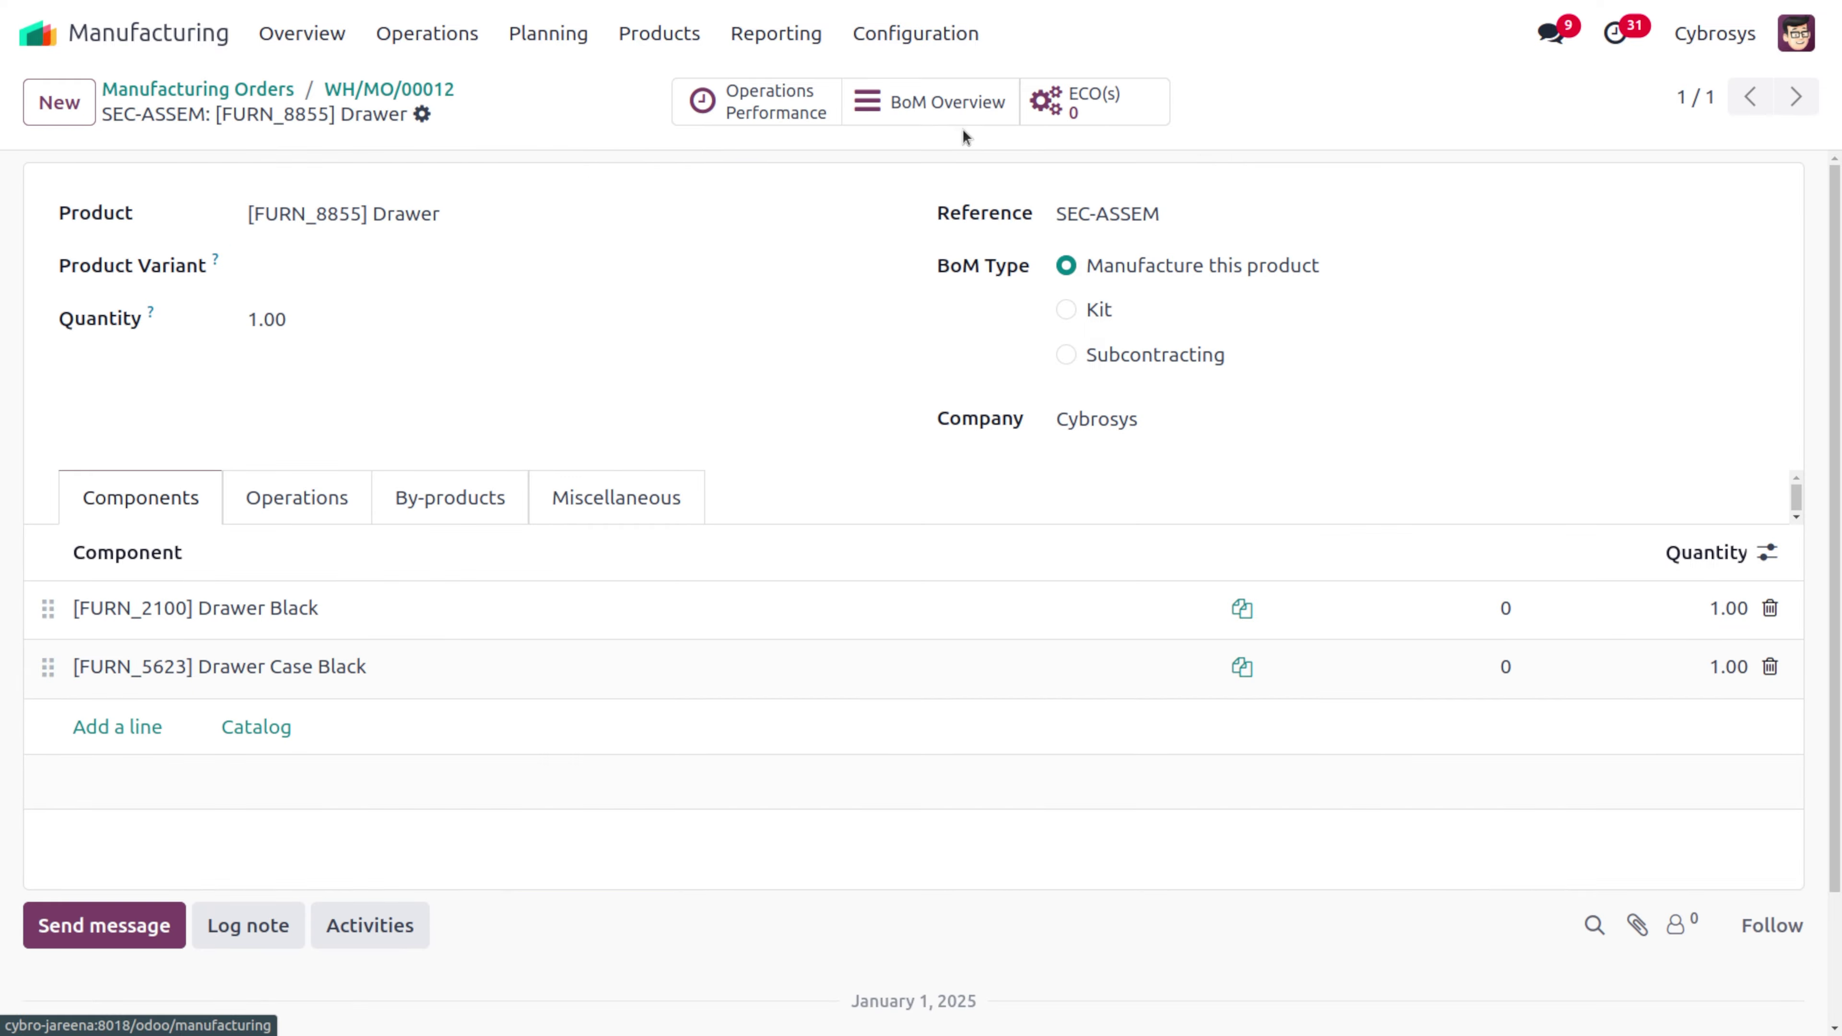
Review the SEC-ASSEM BoM overview with the operations expanded, and return to the bill of materials
left_click(1012, 111)
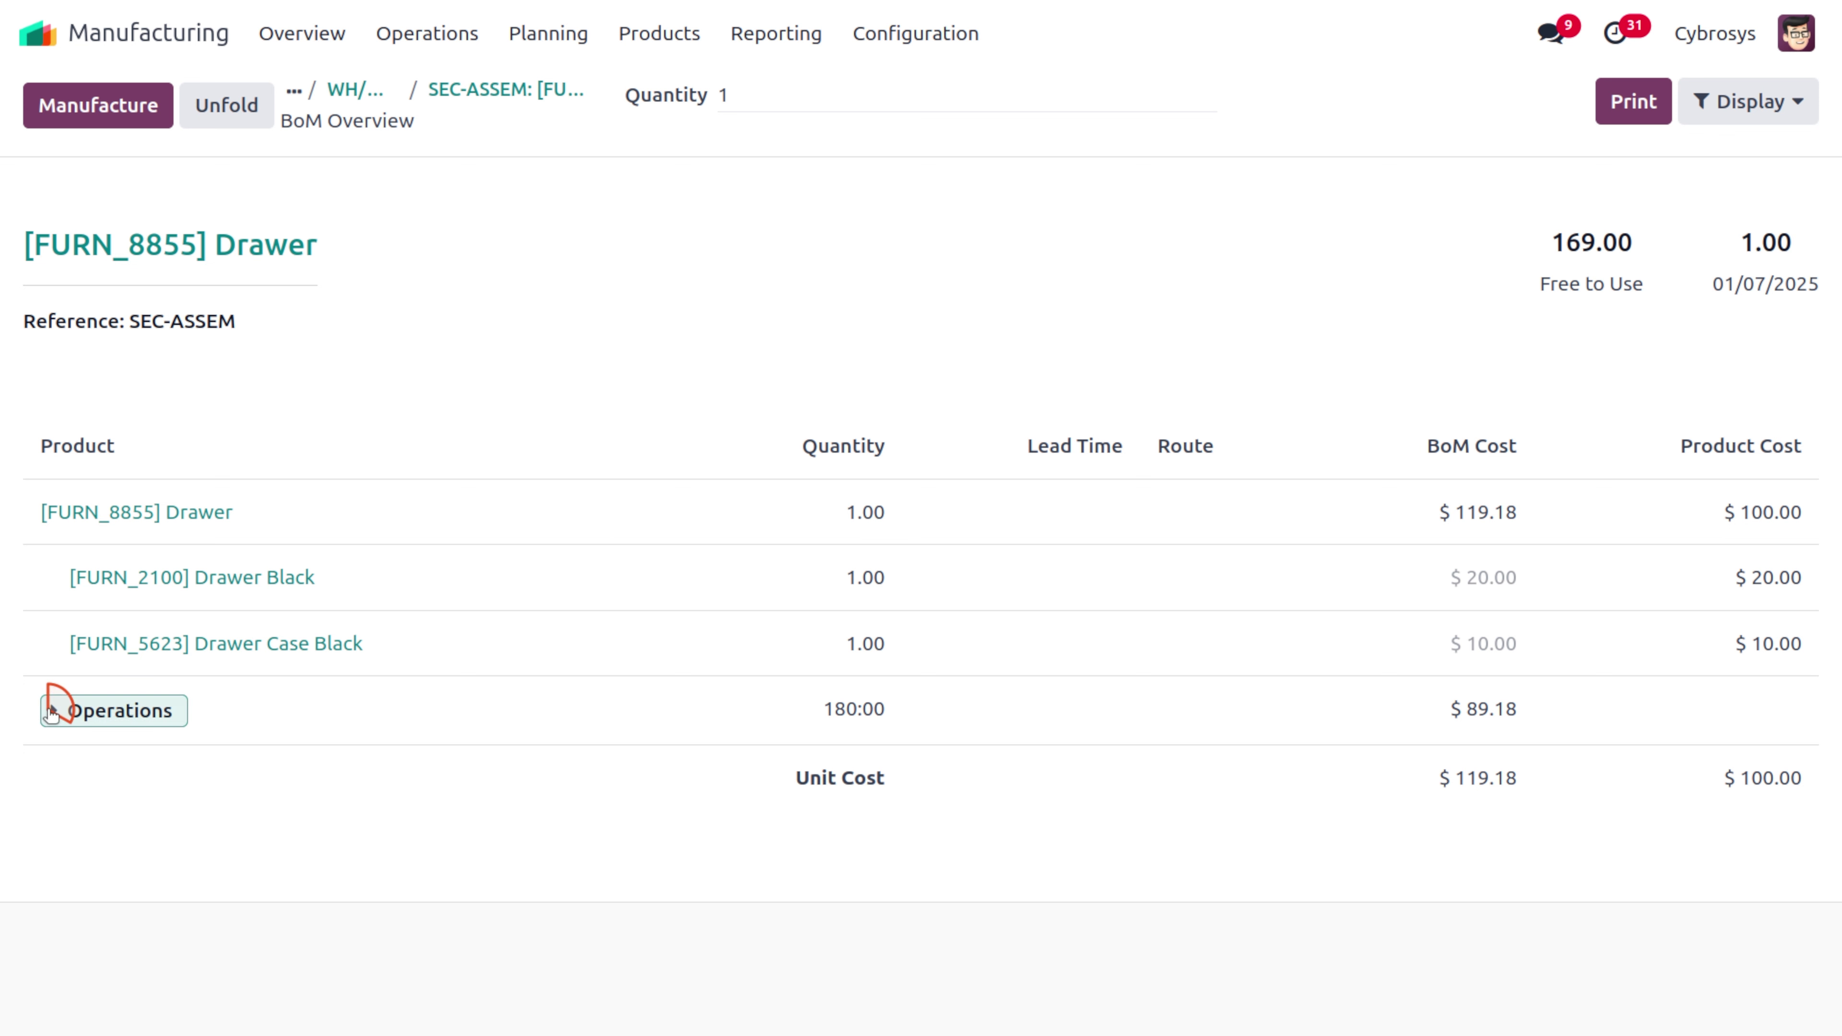
left_click(49, 712)
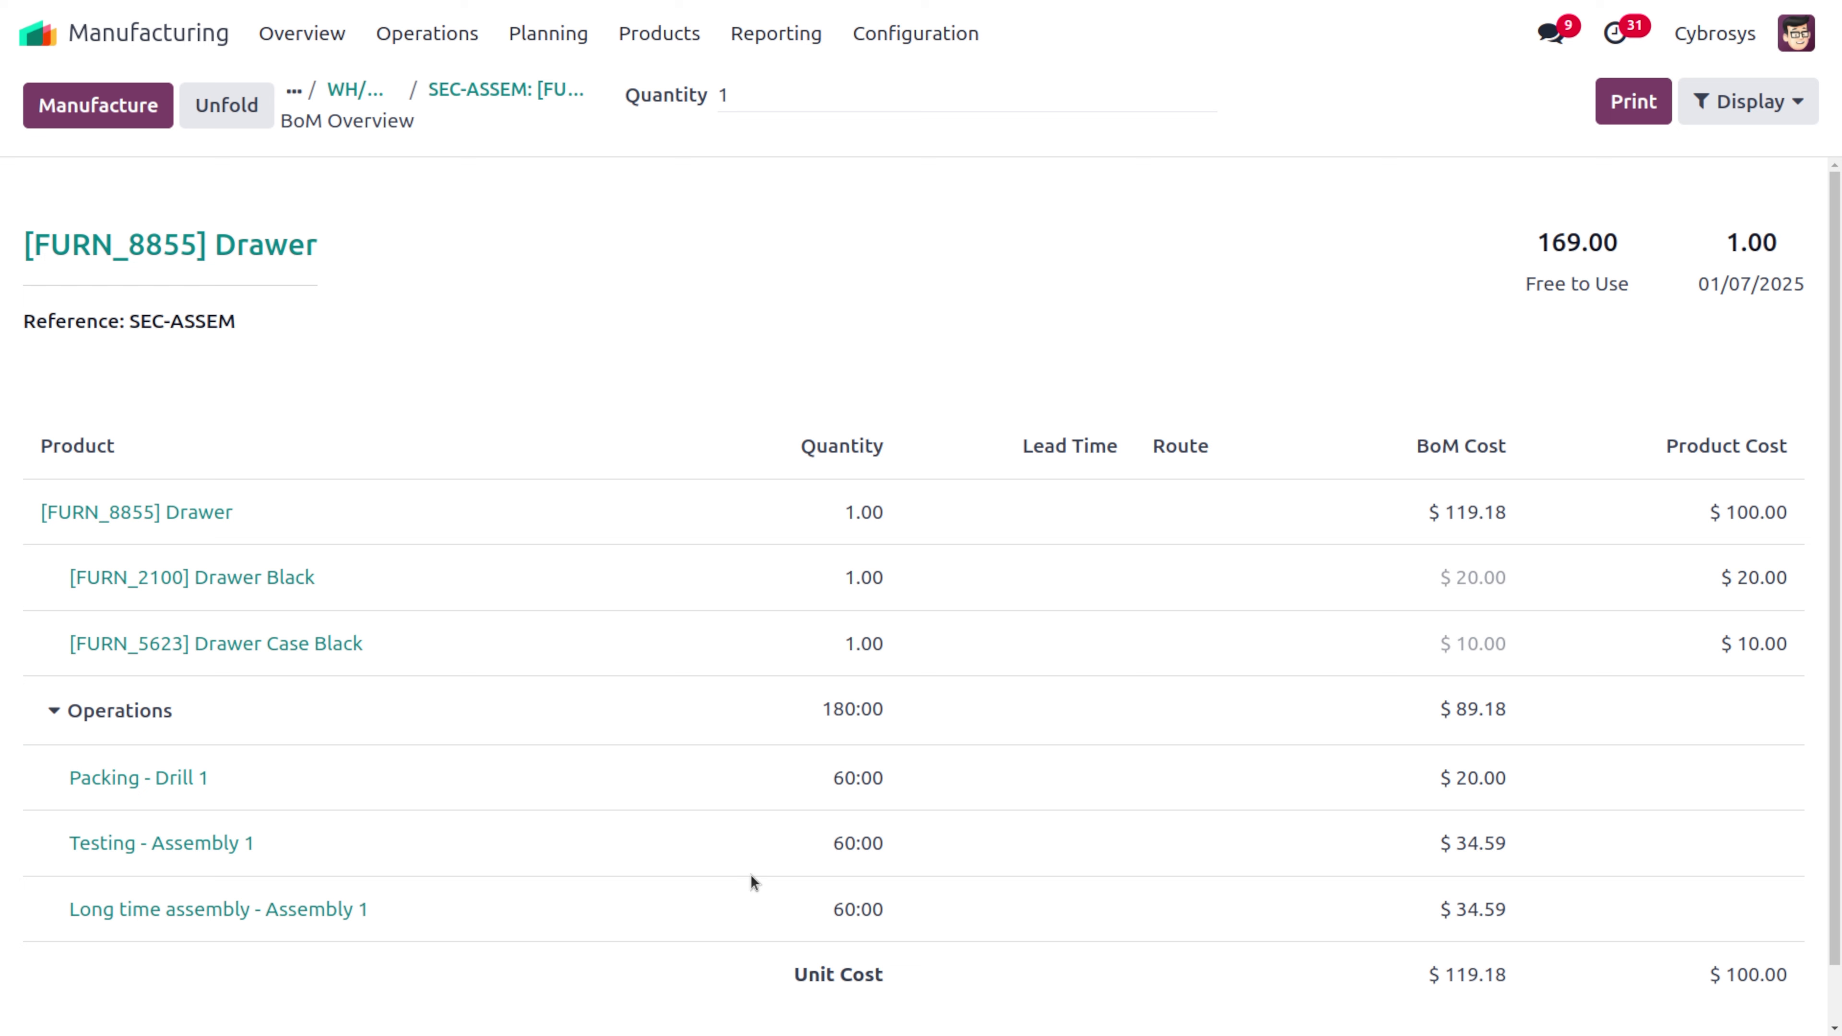
scroll(750, 875, "down", 2)
scroll(750, 875, "up", 2)
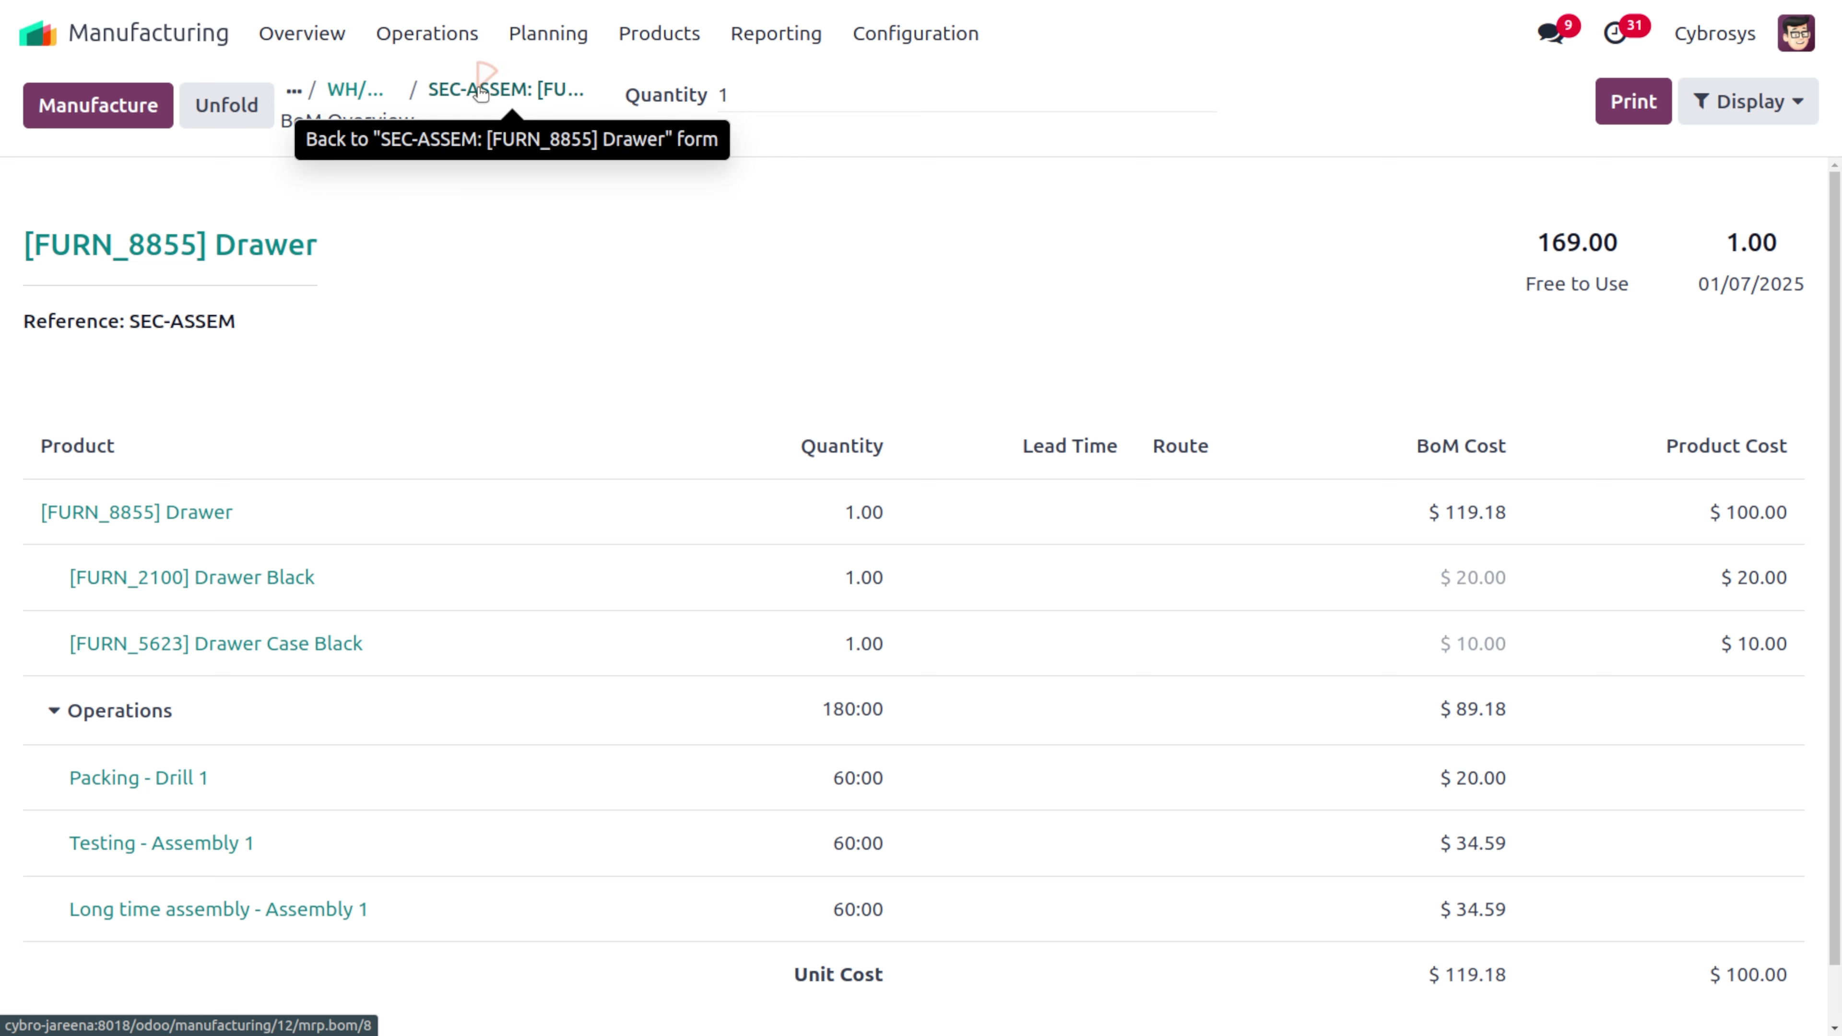
left_click(481, 91)
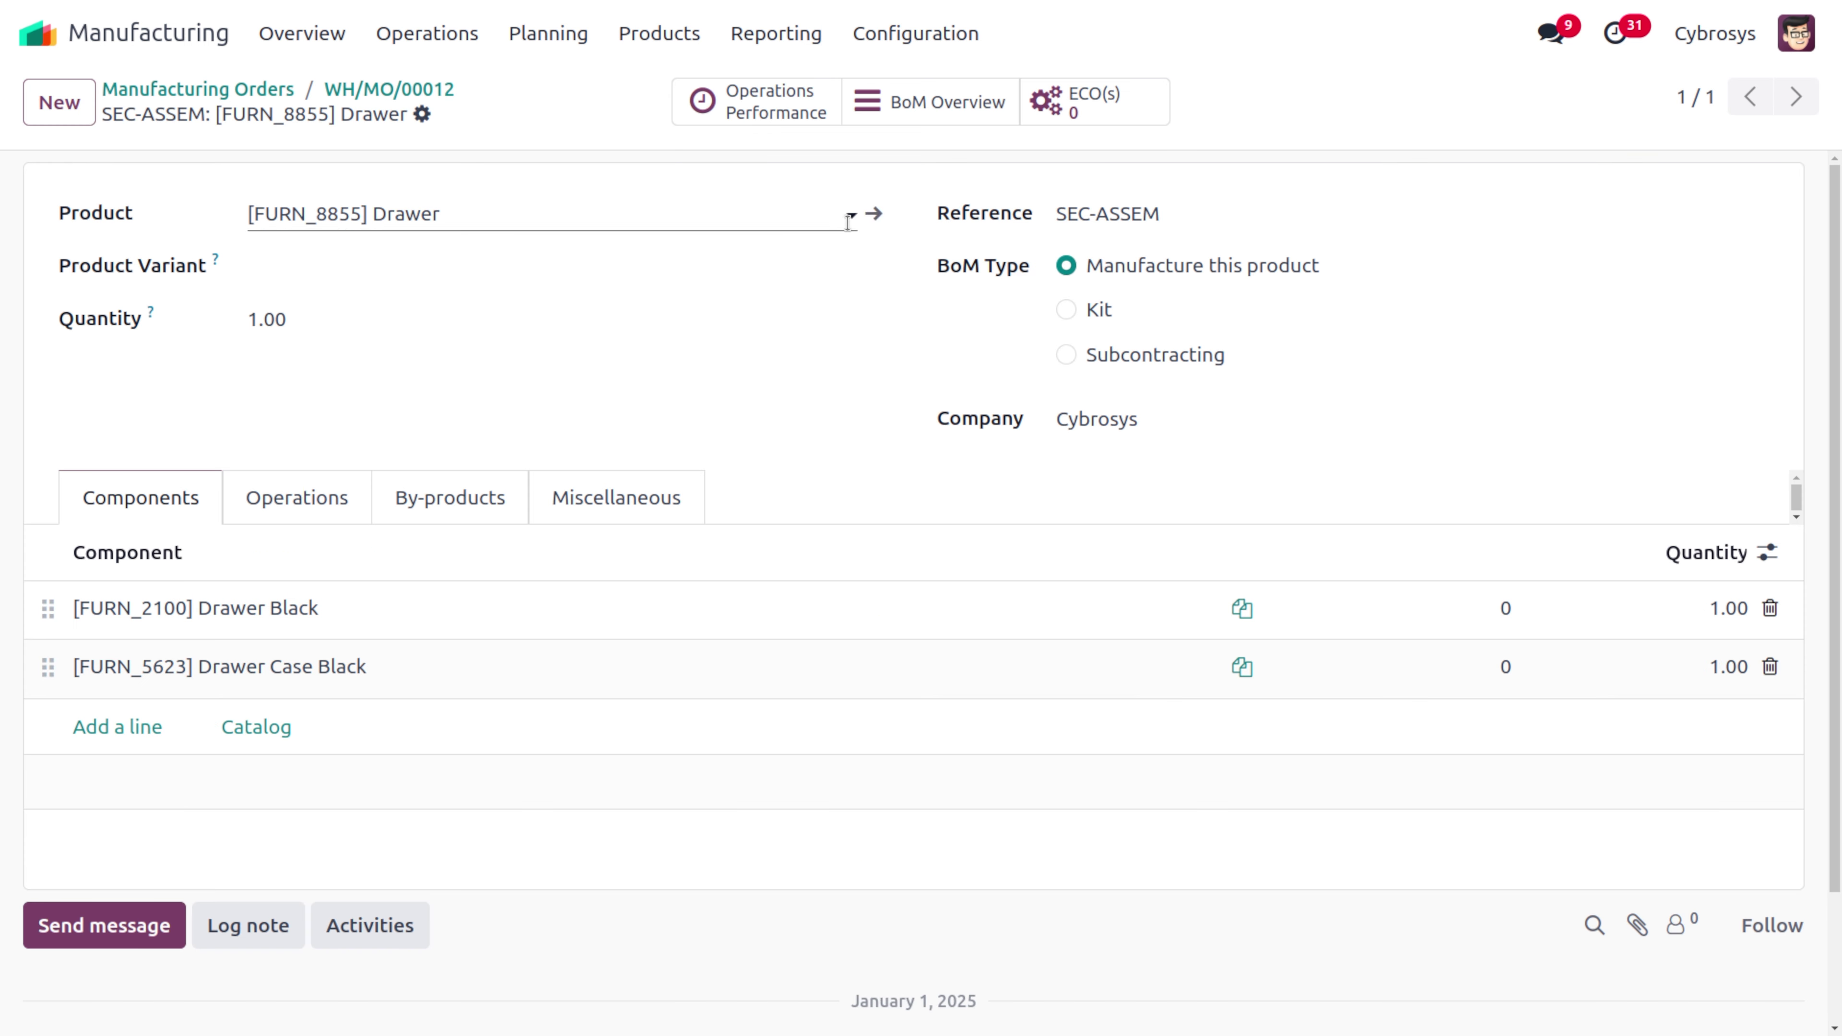